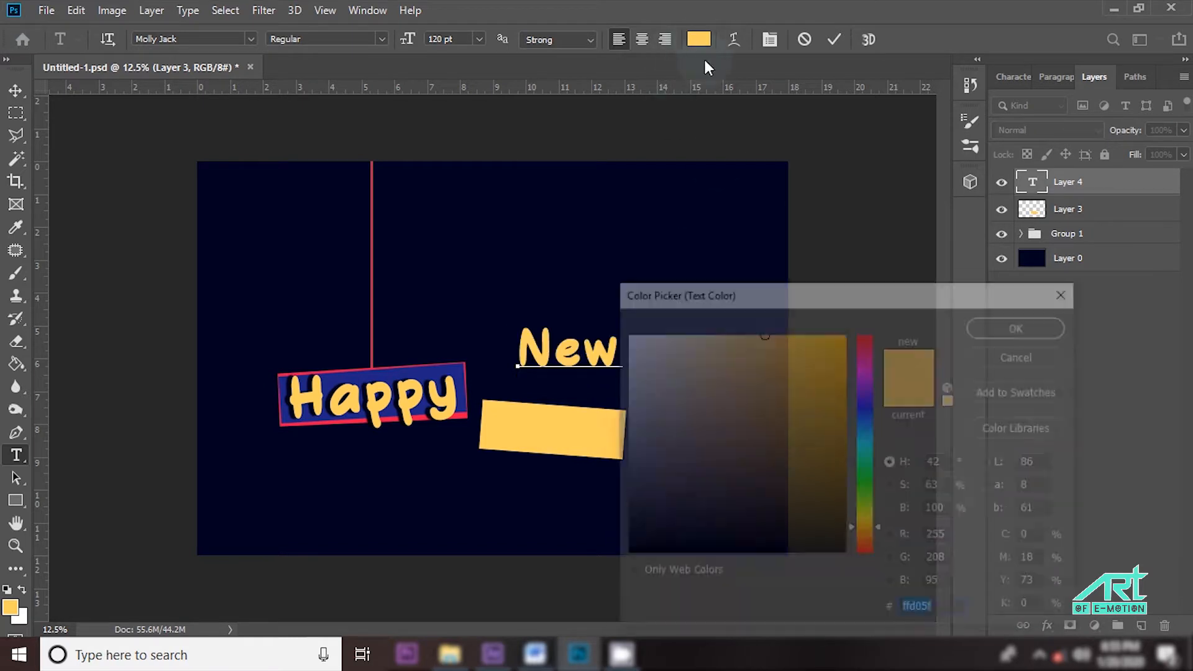
Recolour the "New" text with the red sampled from the Happy plate's border and move it onto the yellow plate.
{"action": "left_click", "coordinate": [463, 416]}
{"action": "left_click", "coordinate": [1033, 328]}
{"action": "left_click", "coordinate": [1063, 192]}
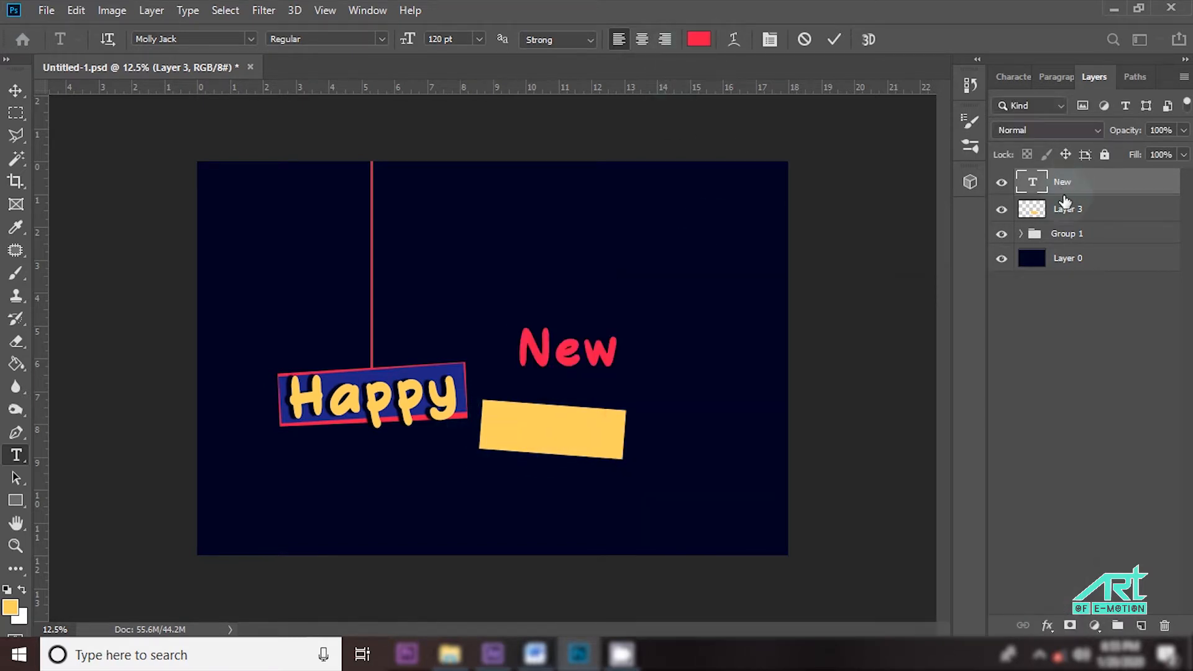
{"action": "left_click", "coordinate": [15, 92]}
{"action": "left_click_drag", "start_coordinate": [579, 352], "coordinate": [564, 431]}
Duplicate the yellow plate on Layer 3 and enlarge the copy to about 116%.
{"action": "left_click", "coordinate": [1101, 211]}
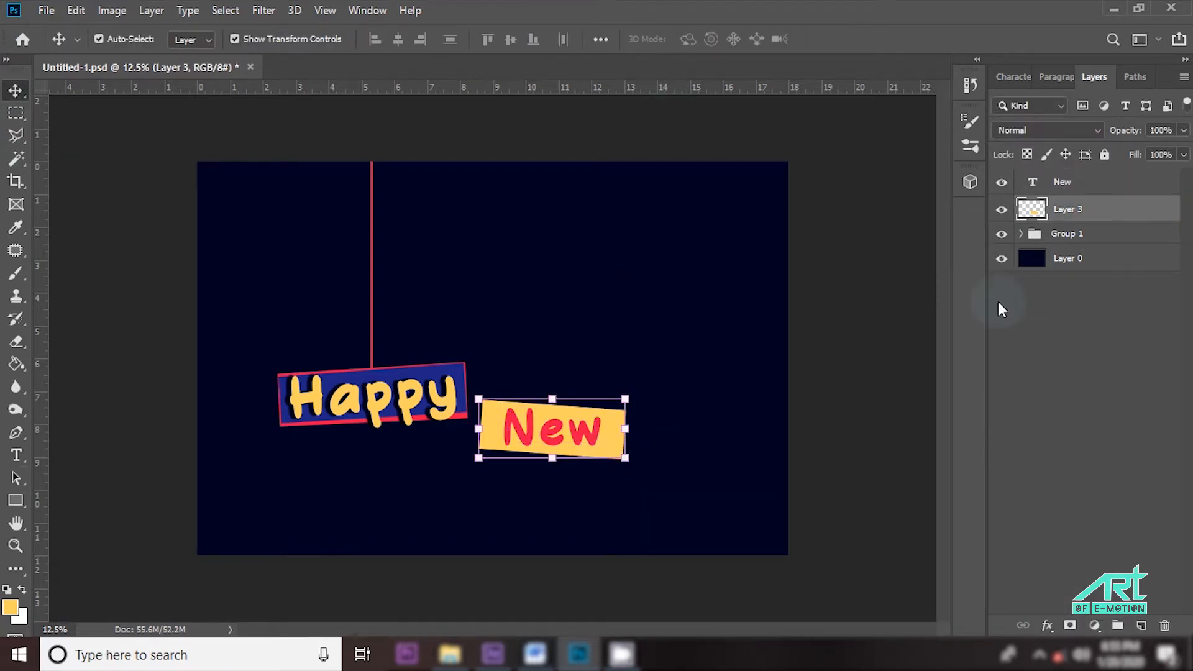
{"action": "left_click_drag", "start_coordinate": [1074, 222], "coordinate": [1142, 625]}
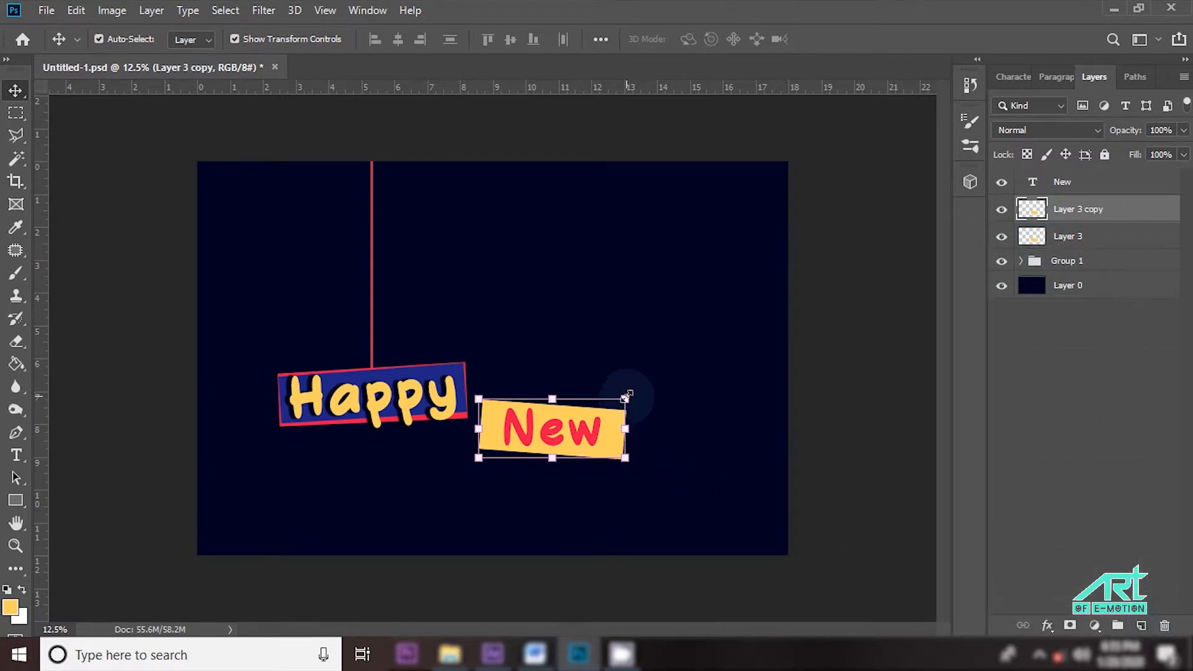
{"action": "left_click_drag", "start_coordinate": [625, 398], "coordinate": [649, 390]}
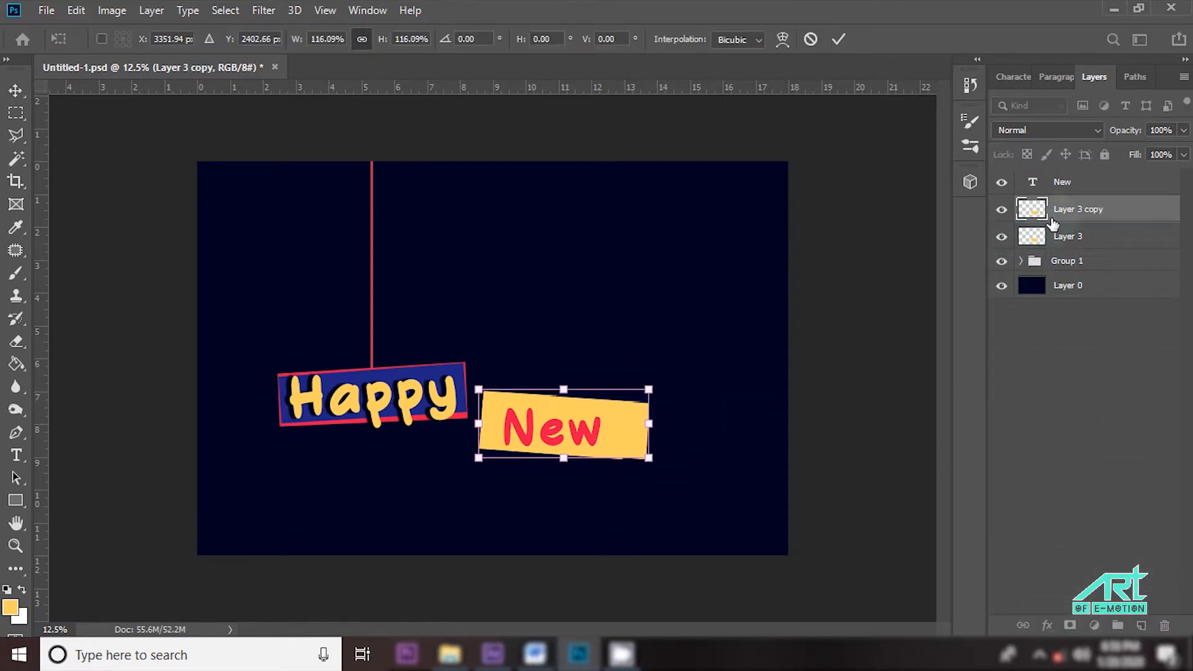
{"action": "left_click", "coordinate": [1067, 354]}
Add a Color Overlay to the plate copy using the dark blue 1e2484 sampled from the Happy plate.
{"action": "left_click", "coordinate": [1043, 627]}
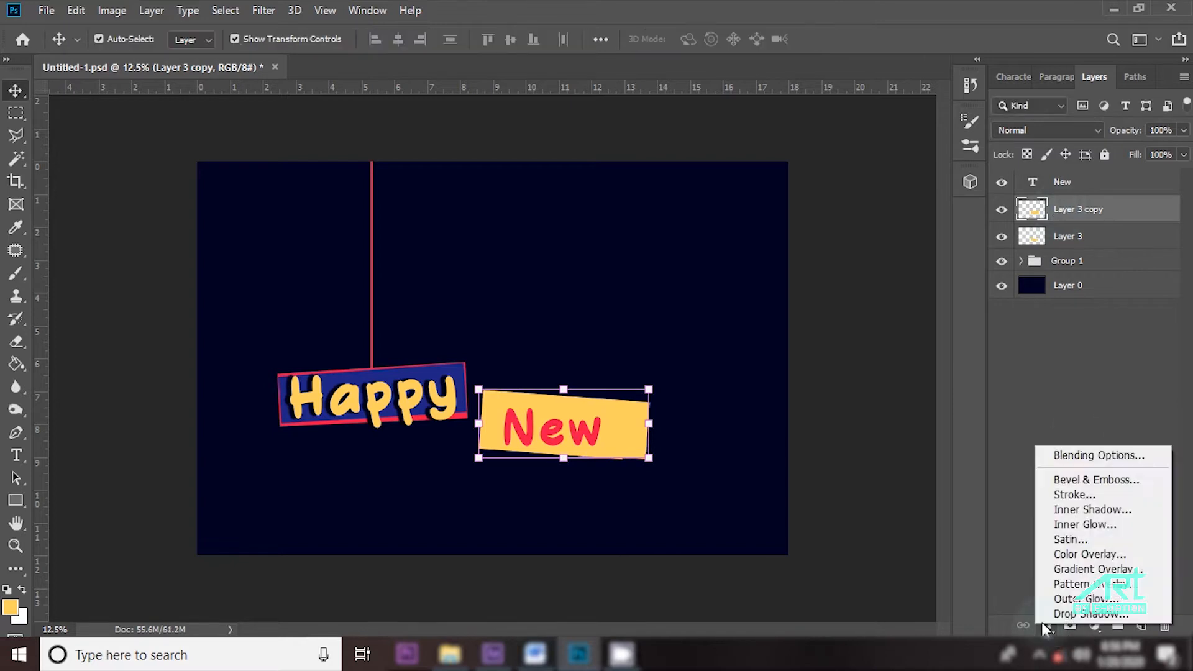
{"action": "left_click", "coordinate": [1069, 551]}
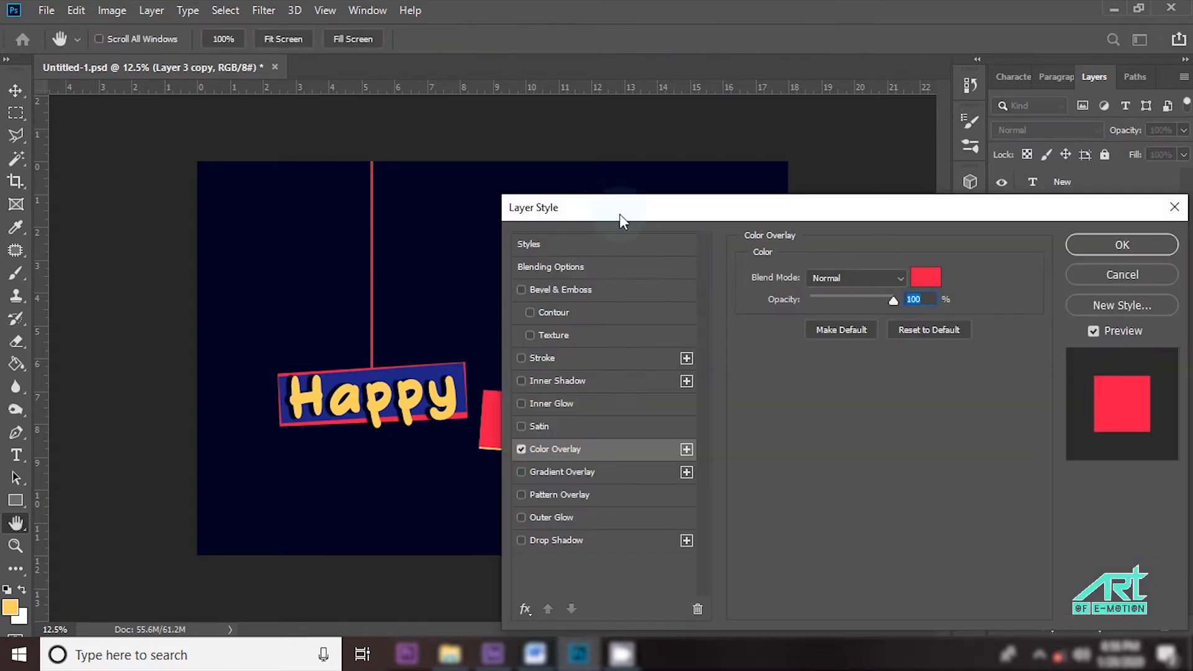
{"action": "left_click_drag", "start_coordinate": [620, 213], "coordinate": [870, 79]}
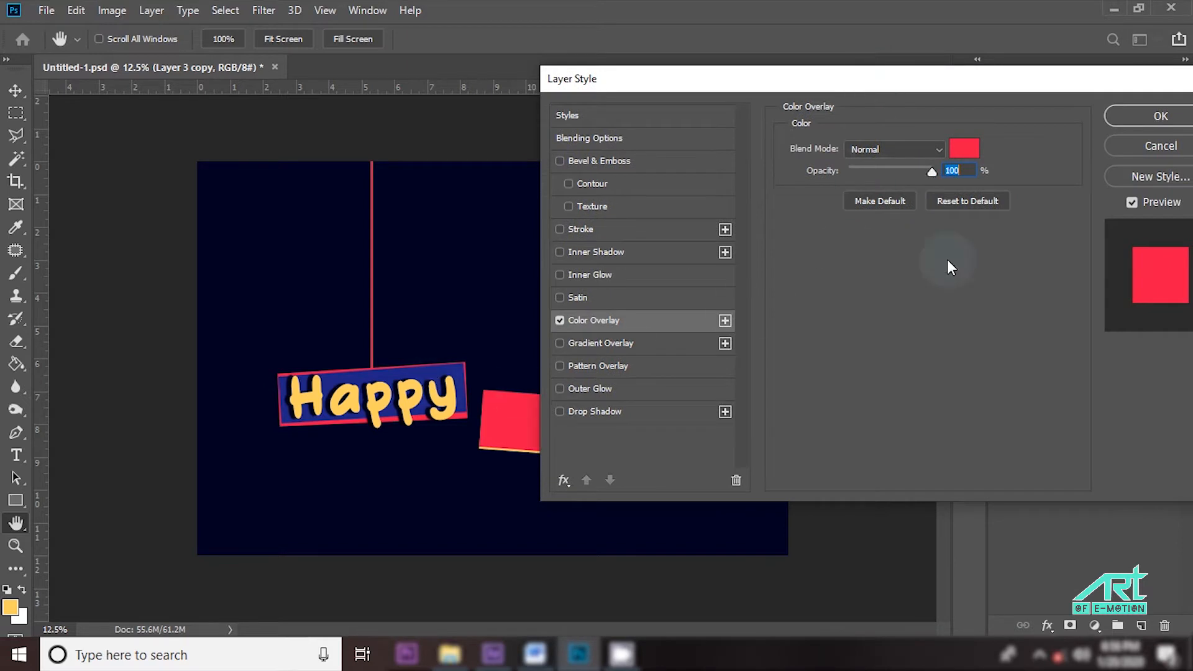
{"action": "left_click", "coordinate": [963, 149]}
{"action": "left_click", "coordinate": [423, 366]}
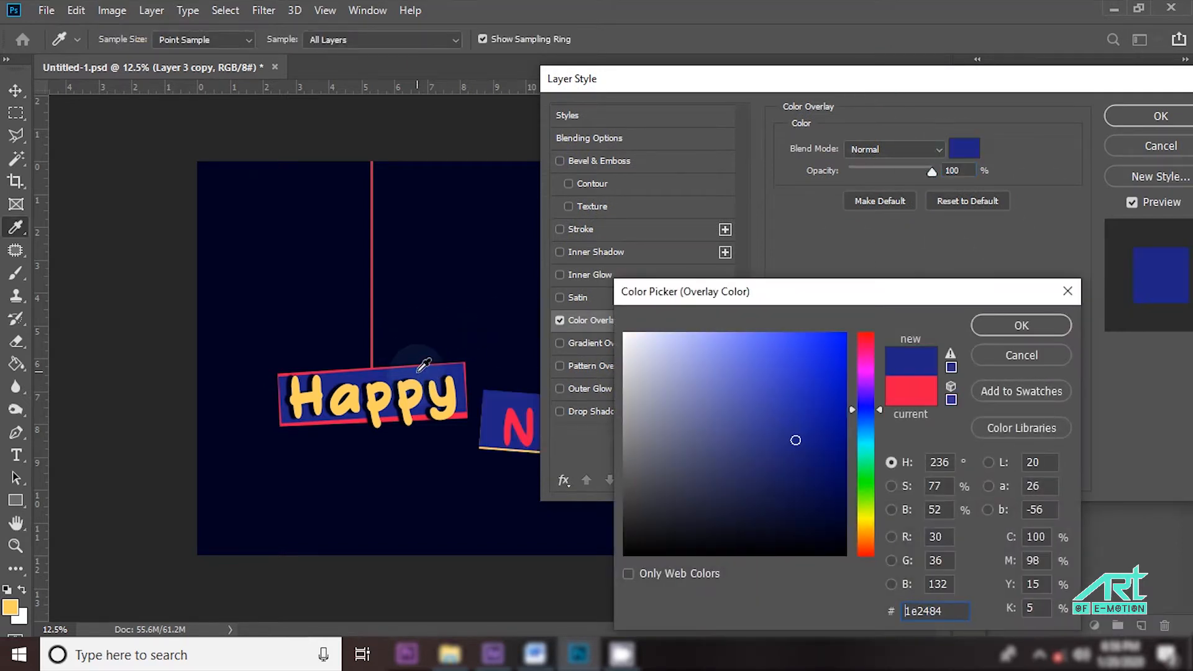
{"action": "left_click", "coordinate": [987, 330]}
{"action": "left_click", "coordinate": [1132, 121]}
Shrink the blue plate copy slightly and rotate the yellow plate behind it by about 3.8°.
{"action": "key", "text": "v"}
{"action": "left_click_drag", "start_coordinate": [649, 389], "coordinate": [621, 405]}
{"action": "left_click_drag", "start_coordinate": [645, 467], "coordinate": [642, 478]}
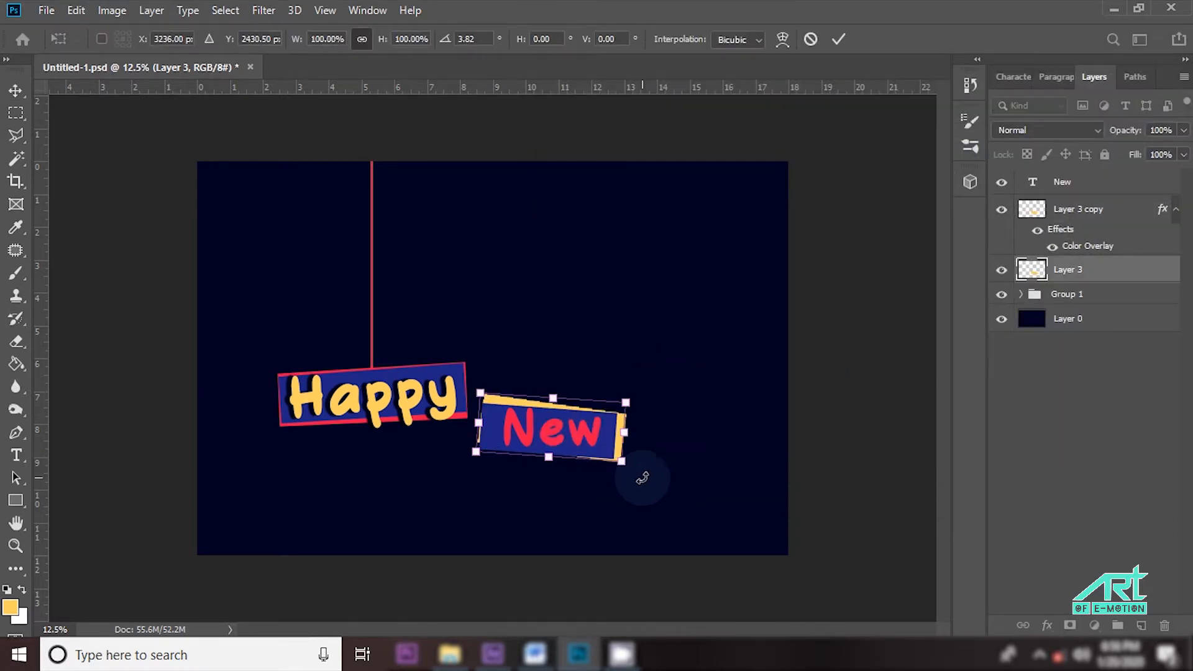
{"action": "right_click", "coordinate": [623, 463]}
{"action": "left_click", "coordinate": [645, 314]}
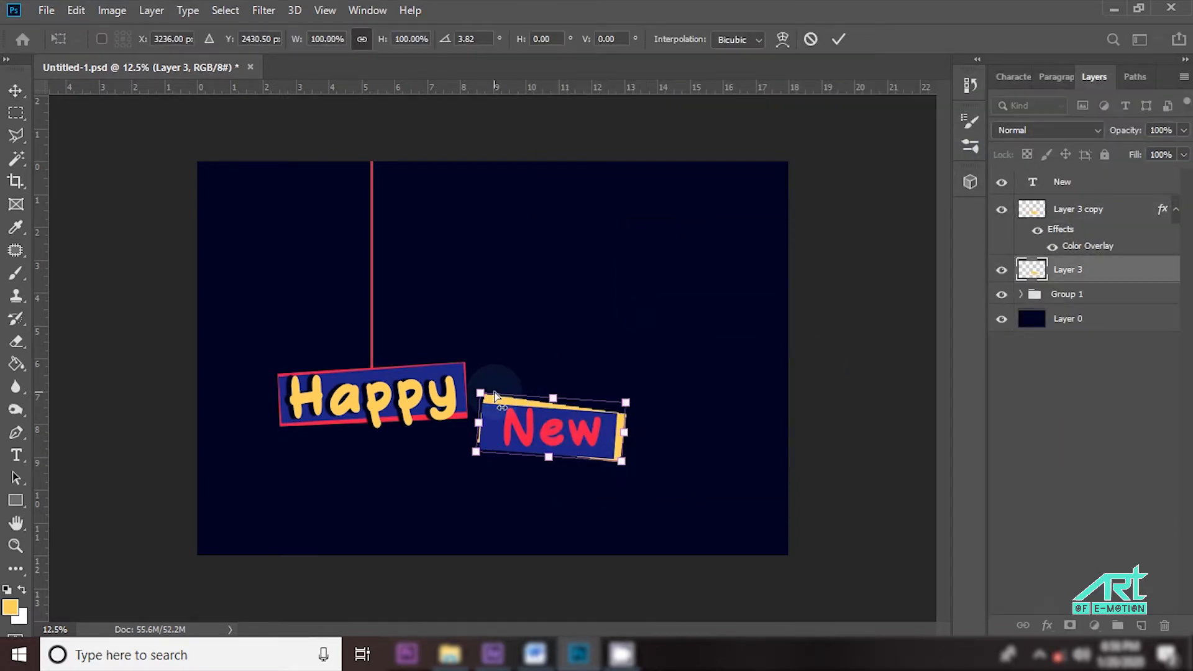
Stretch and reshape the yellow plate on Layer 3 so that it forms a thin border around the blue plate.
{"action": "left_click_drag", "start_coordinate": [624, 398], "coordinate": [624, 396]}
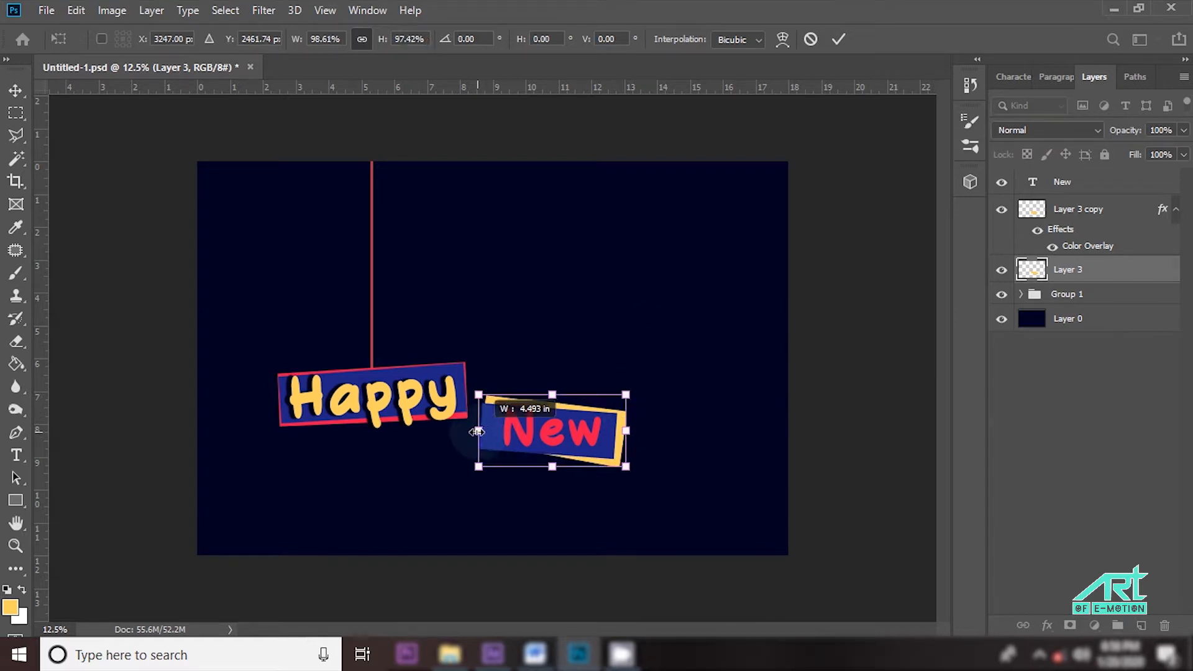
{"action": "left_click_drag", "start_coordinate": [477, 430], "coordinate": [472, 397]}
{"action": "left_click_drag", "start_coordinate": [625, 432], "coordinate": [624, 433]}
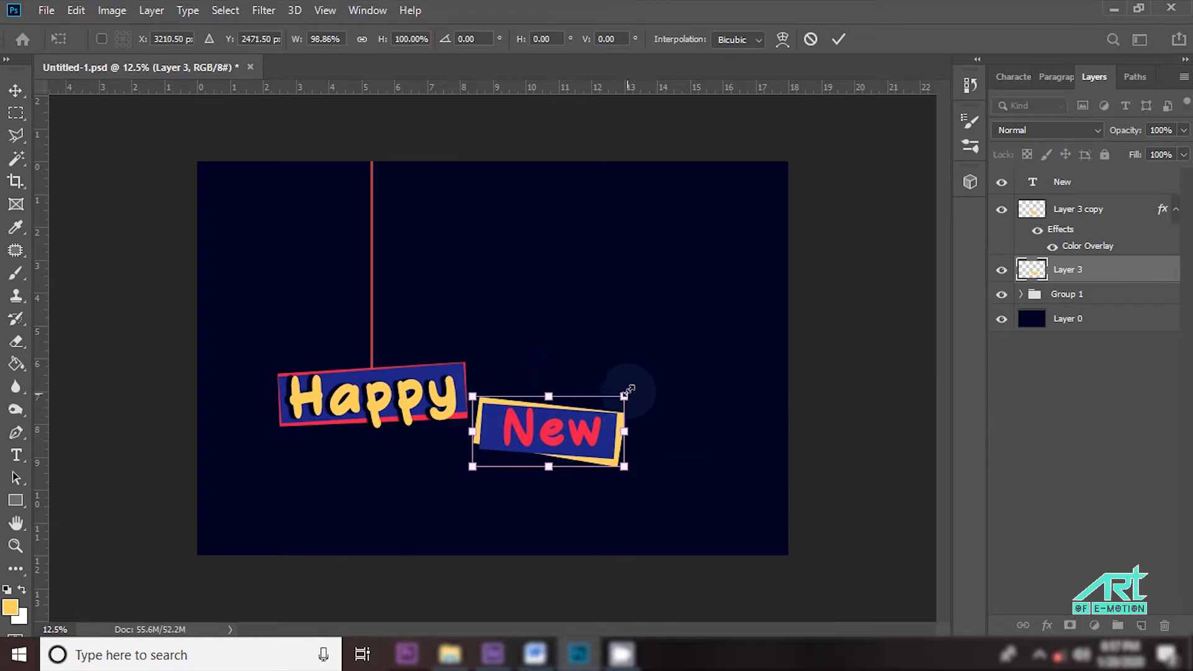
{"action": "left_click_drag", "start_coordinate": [640, 376], "coordinate": [638, 374]}
{"action": "left_click", "coordinate": [838, 39]}
Change the colour of the "New" text to a lighter pinkish red.
{"action": "left_click", "coordinate": [561, 443]}
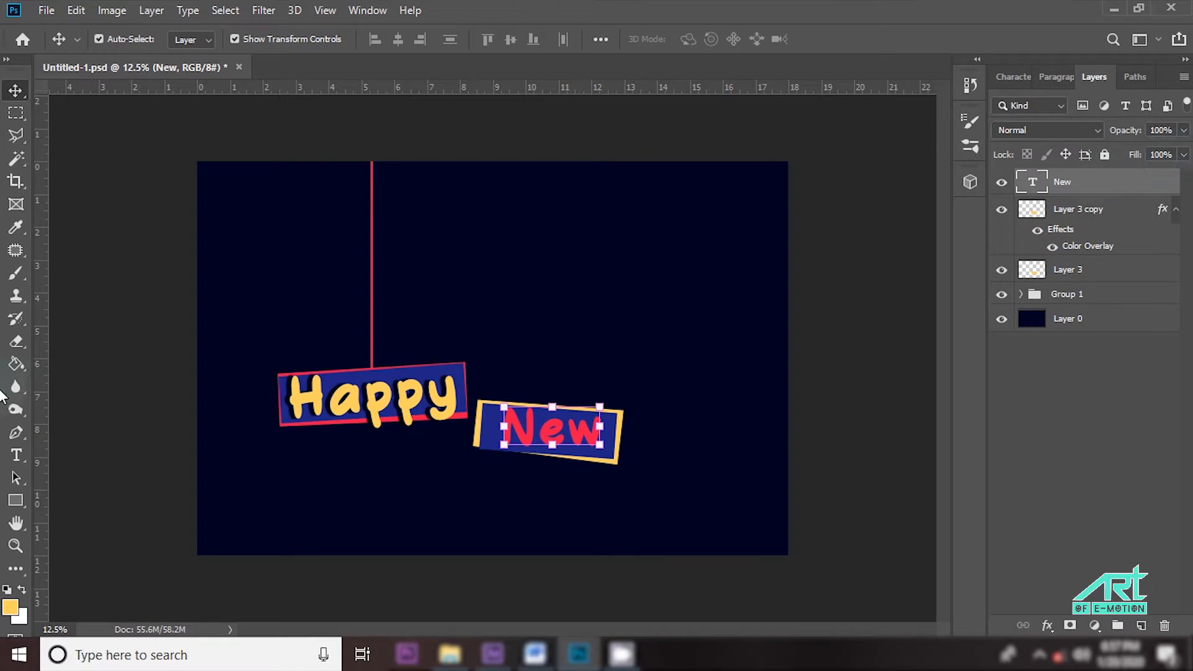
{"action": "left_click", "coordinate": [16, 455]}
{"action": "double_click", "coordinate": [512, 424]}
{"action": "left_click", "coordinate": [698, 39]}
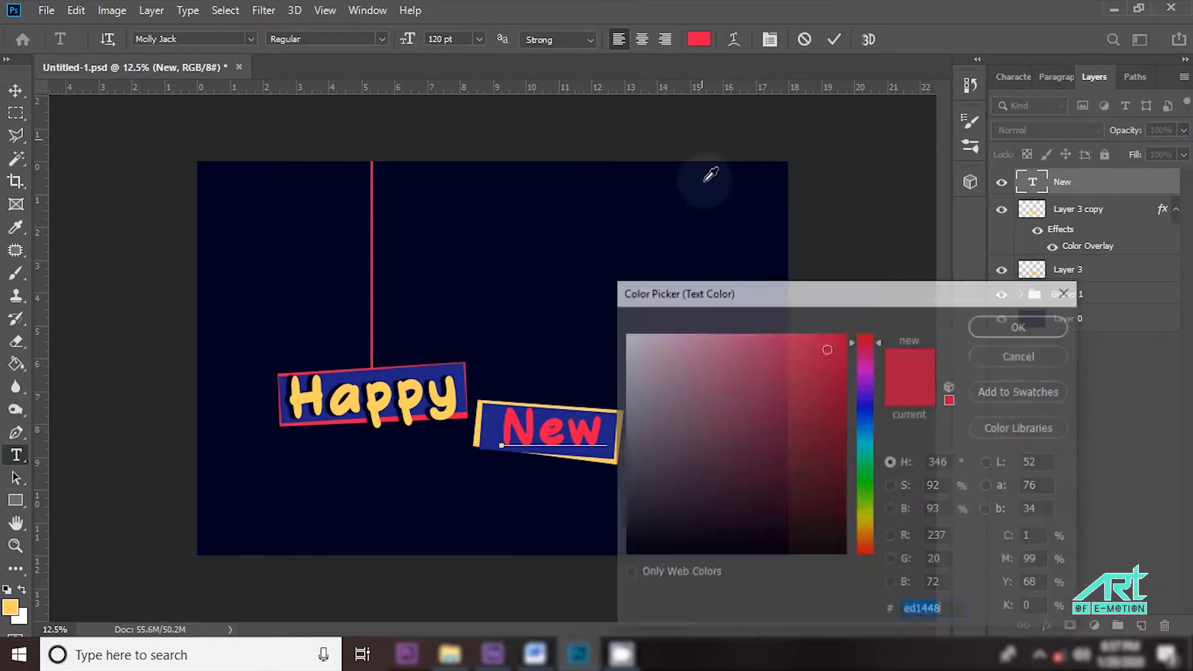
{"action": "left_click", "coordinate": [792, 334]}
{"action": "left_click_drag", "start_coordinate": [832, 300], "coordinate": [928, 244]}
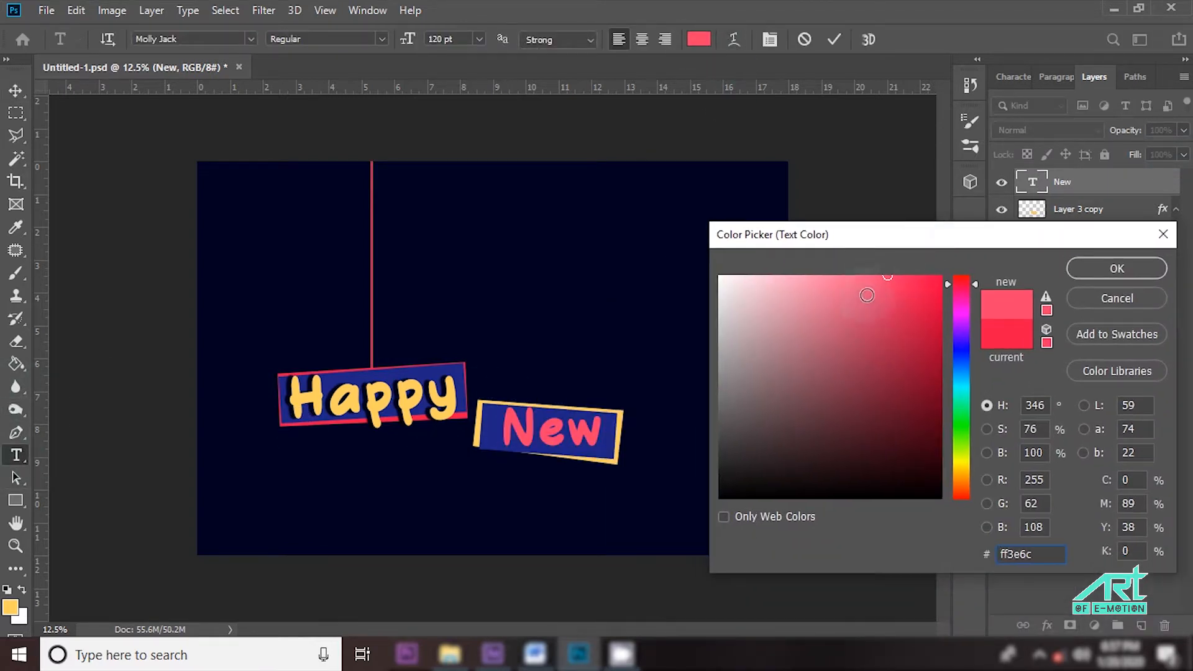
{"action": "left_click_drag", "start_coordinate": [931, 296], "coordinate": [895, 255]}
{"action": "left_click", "coordinate": [1080, 274]}
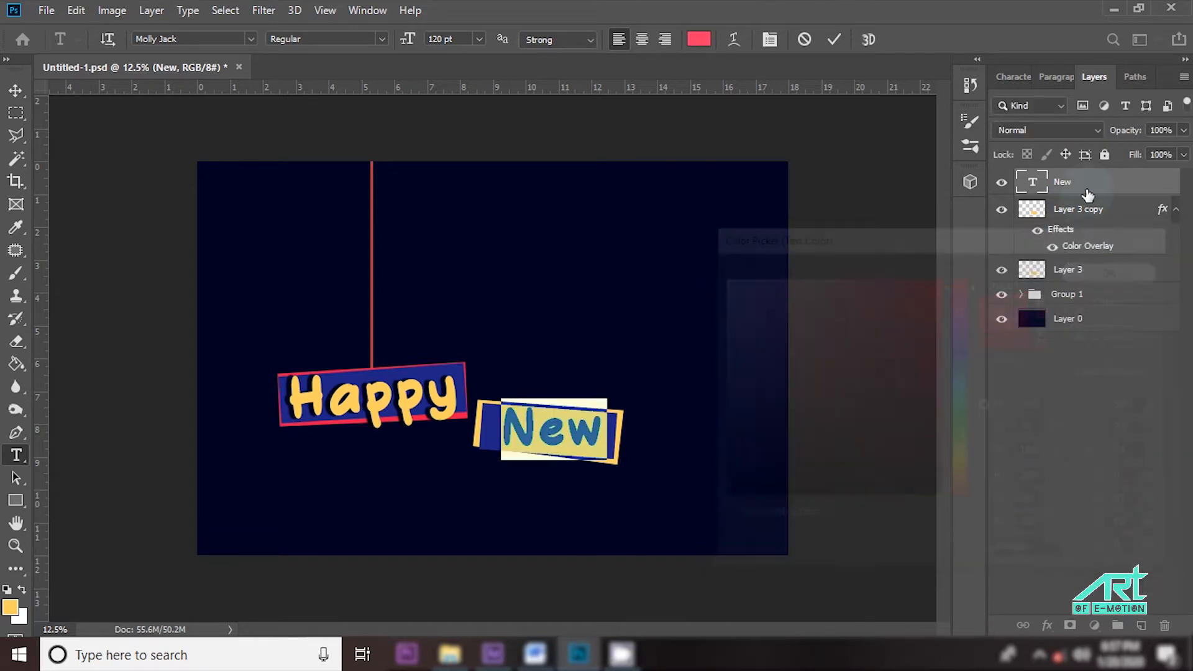
Add a Drop Shadow to the "New" text with 90% opacity and a distance of 50 px.
{"action": "left_click", "coordinate": [1065, 193]}
{"action": "left_click", "coordinate": [1048, 625]}
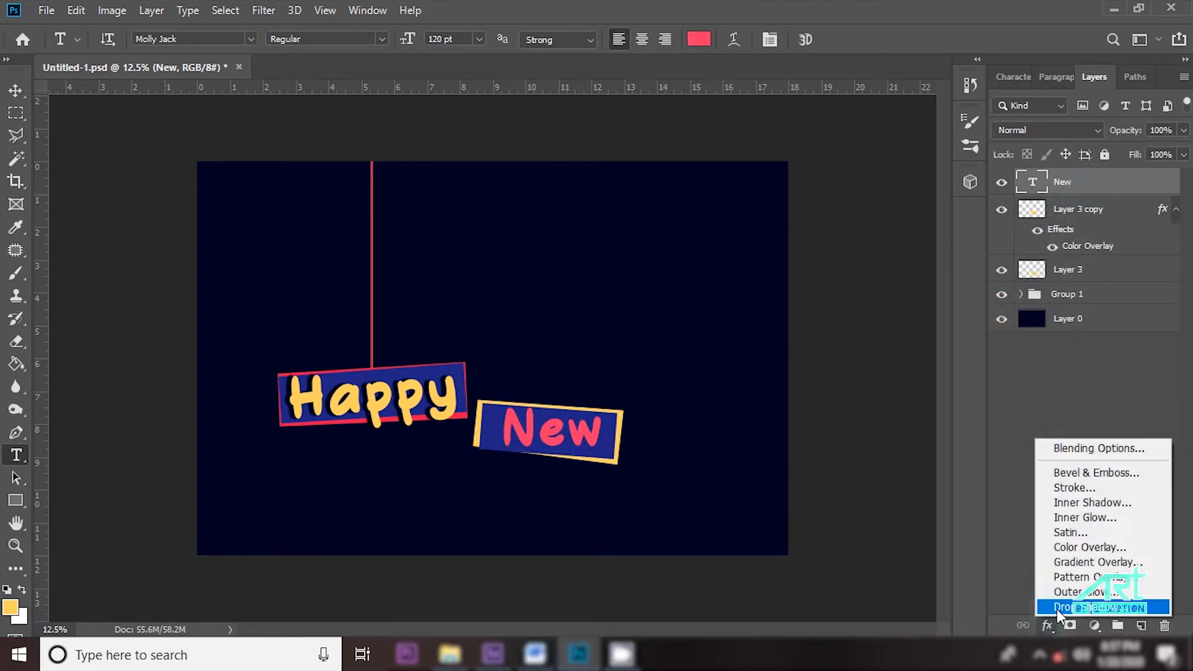
{"action": "left_click", "coordinate": [1096, 606]}
{"action": "left_click_drag", "start_coordinate": [596, 76], "coordinate": [777, 189]}
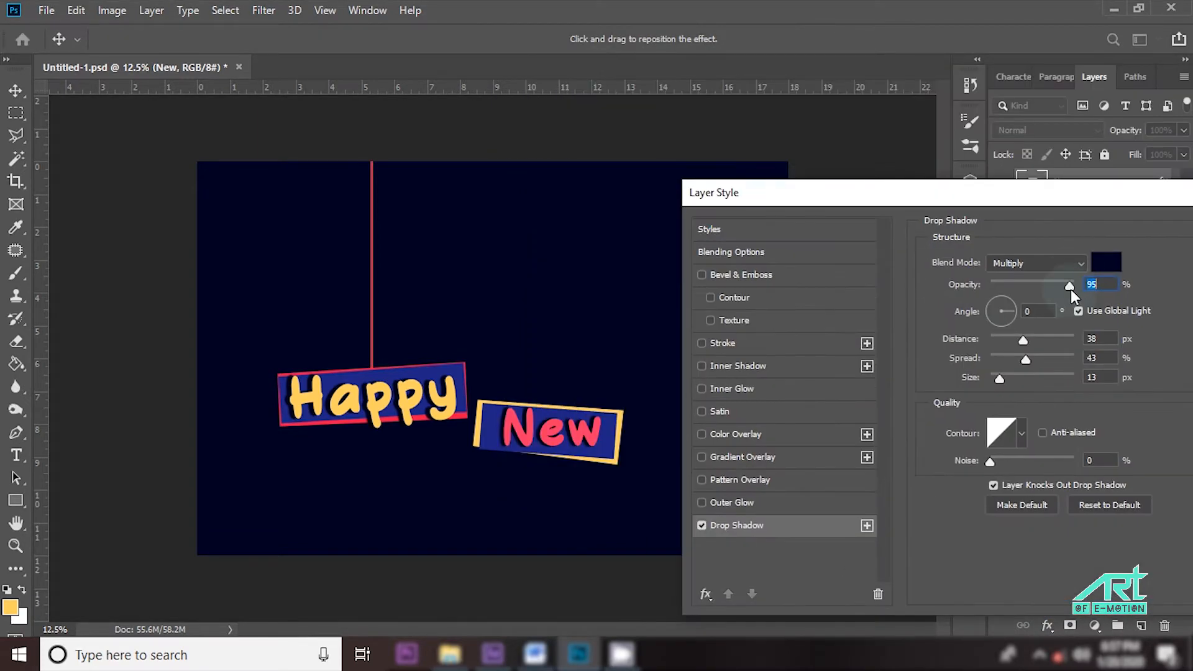
{"action": "left_click_drag", "start_coordinate": [1071, 289], "coordinate": [1067, 288]}
{"action": "left_click_drag", "start_coordinate": [1023, 340], "coordinate": [1034, 339]}
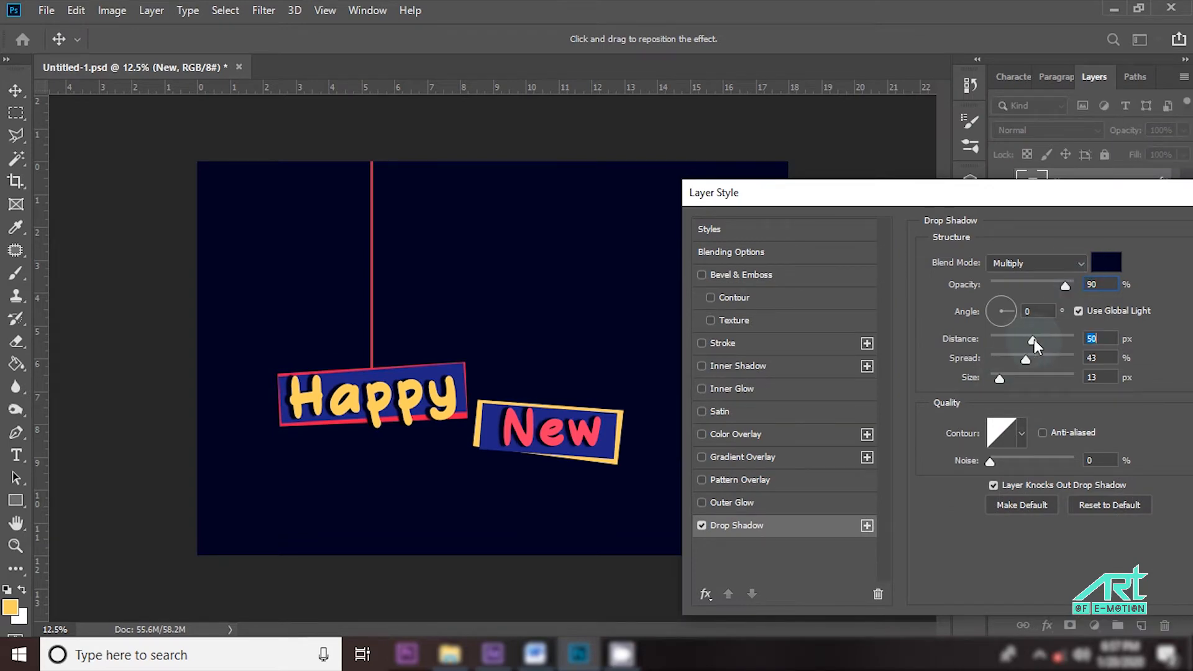
{"action": "left_click_drag", "start_coordinate": [1019, 199], "coordinate": [822, 248]}
{"action": "left_click", "coordinate": [1093, 280]}
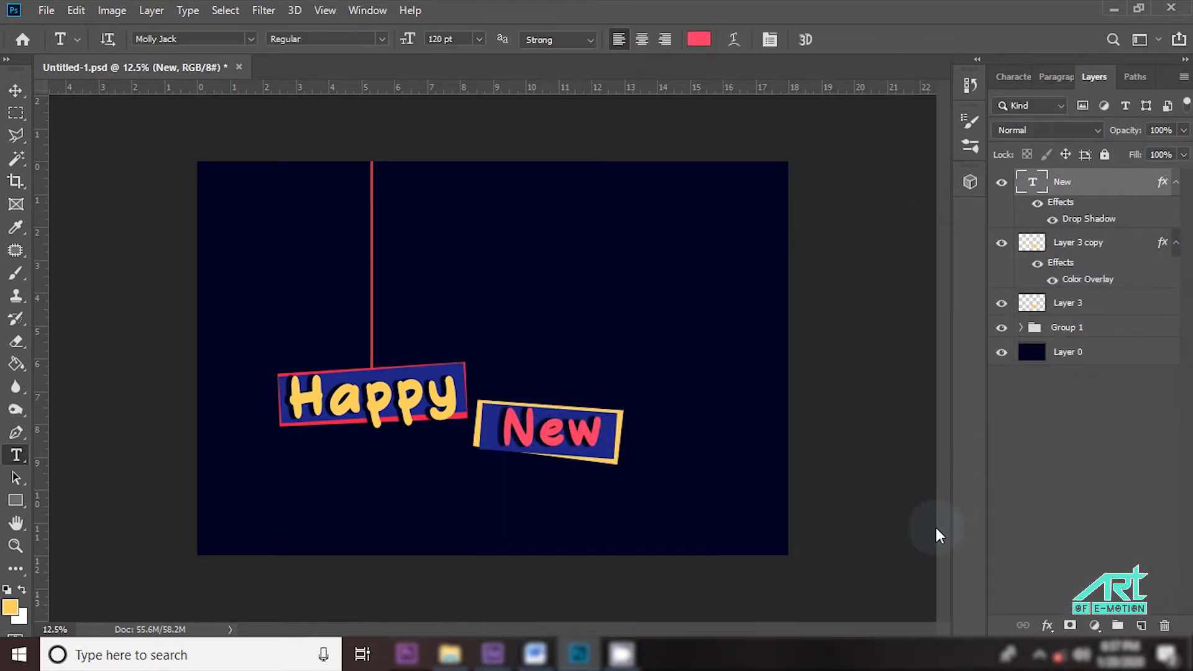
Create a thin vertical string from the canvas's upper edge to the New plate on a new layer, filled with yellow ffd05f.
{"action": "left_click", "coordinate": [16, 112]}
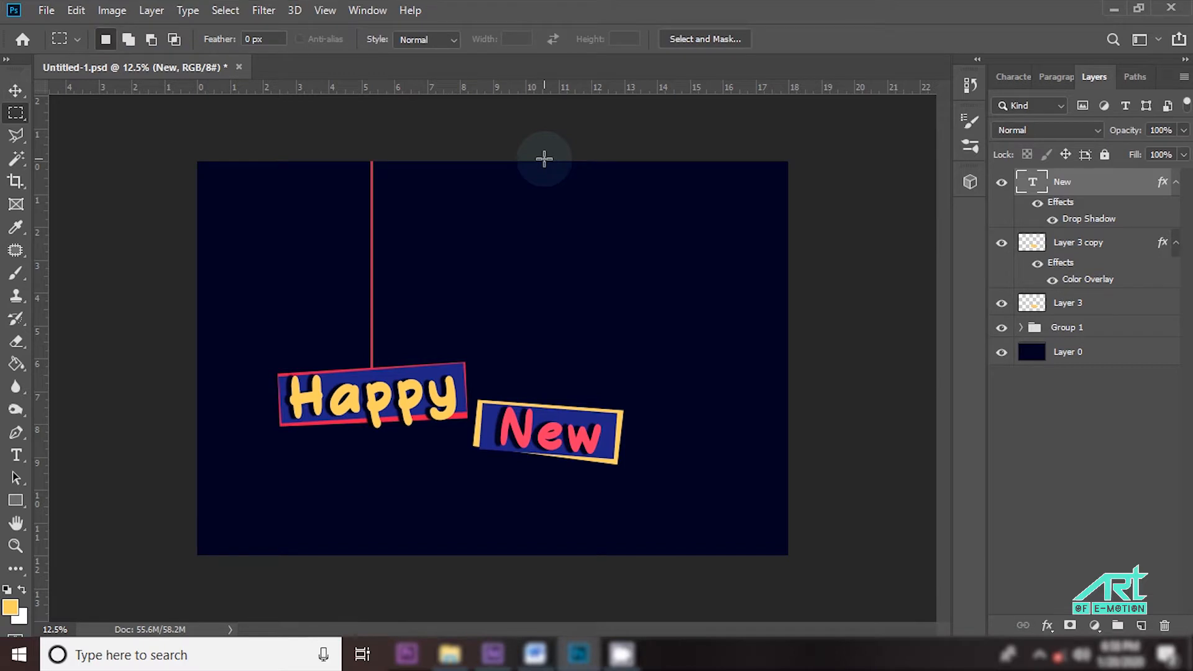
{"action": "left_click_drag", "start_coordinate": [544, 161], "coordinate": [546, 439]}
{"action": "left_click", "coordinate": [1141, 625]}
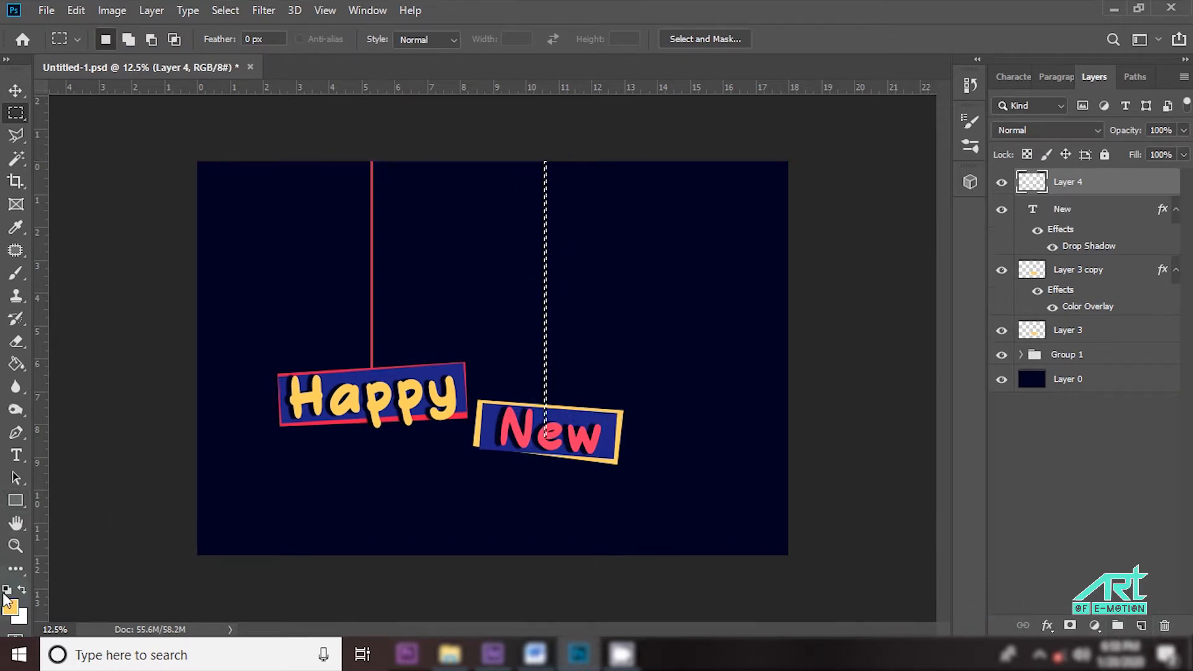
{"action": "left_click", "coordinate": [7, 602]}
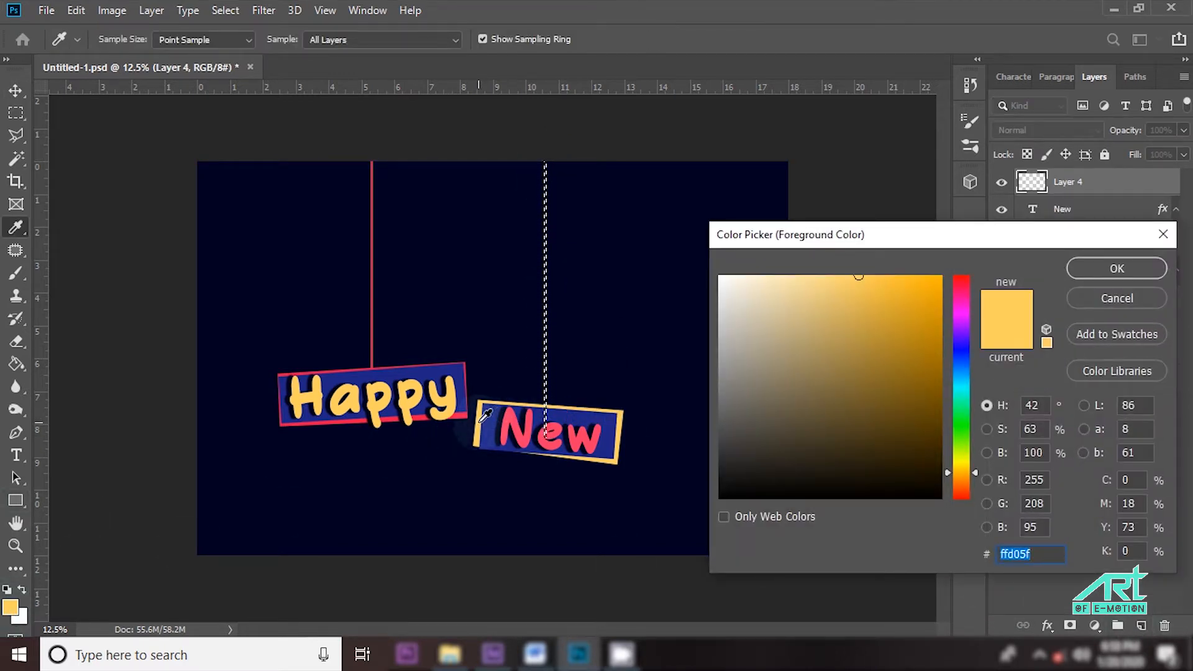
{"action": "left_click", "coordinate": [1093, 267]}
{"action": "key", "text": "g"}
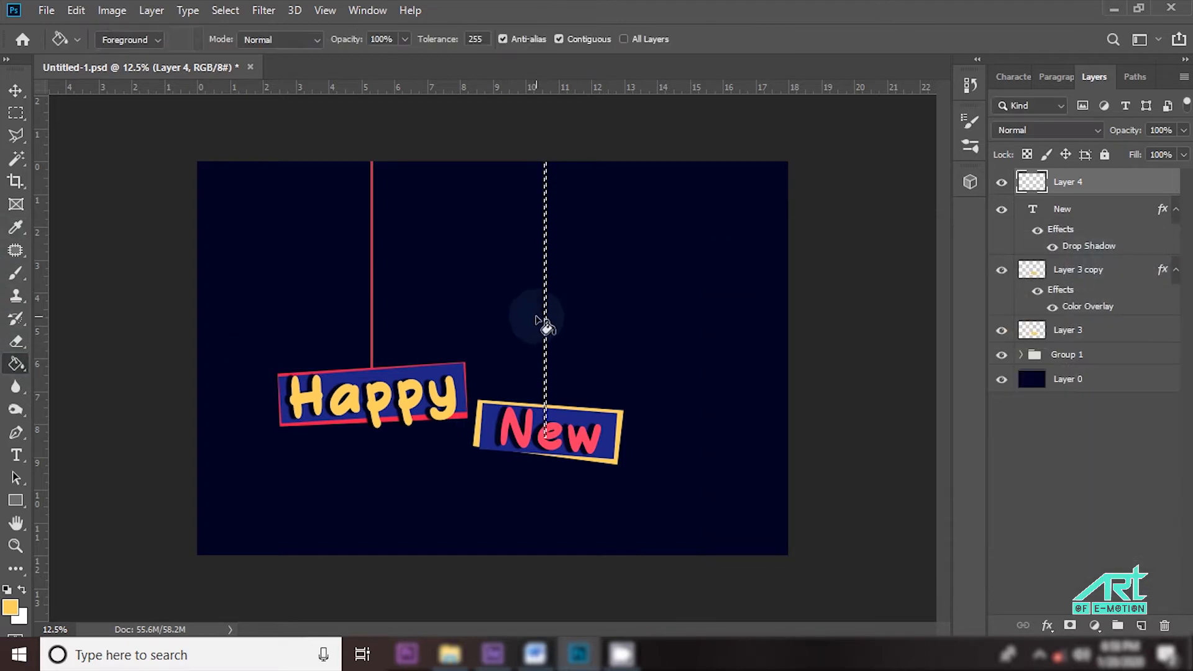
{"action": "left_click", "coordinate": [545, 323]}
{"action": "key", "text": "ctrl+d"}
Shift the yellow string slightly sideways to the New plate's centre and place its layer directly beneath Layer 3.
{"action": "left_click", "coordinate": [16, 113]}
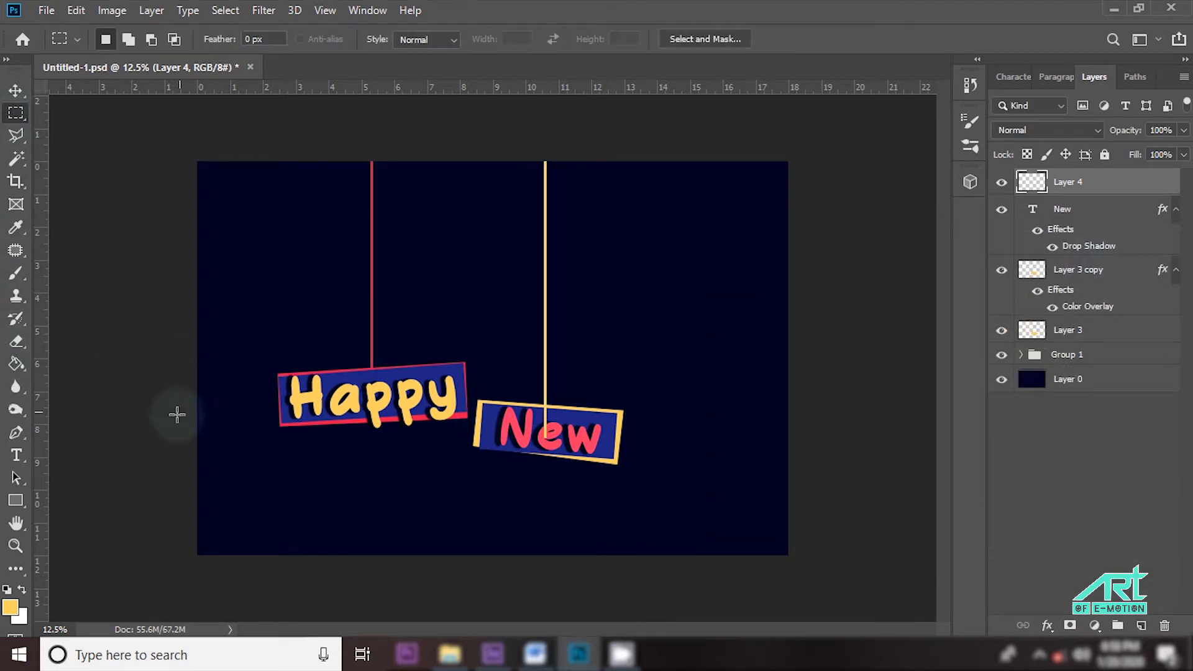
{"action": "left_click", "coordinate": [15, 90]}
{"action": "left_click_drag", "start_coordinate": [556, 365], "coordinate": [560, 364]}
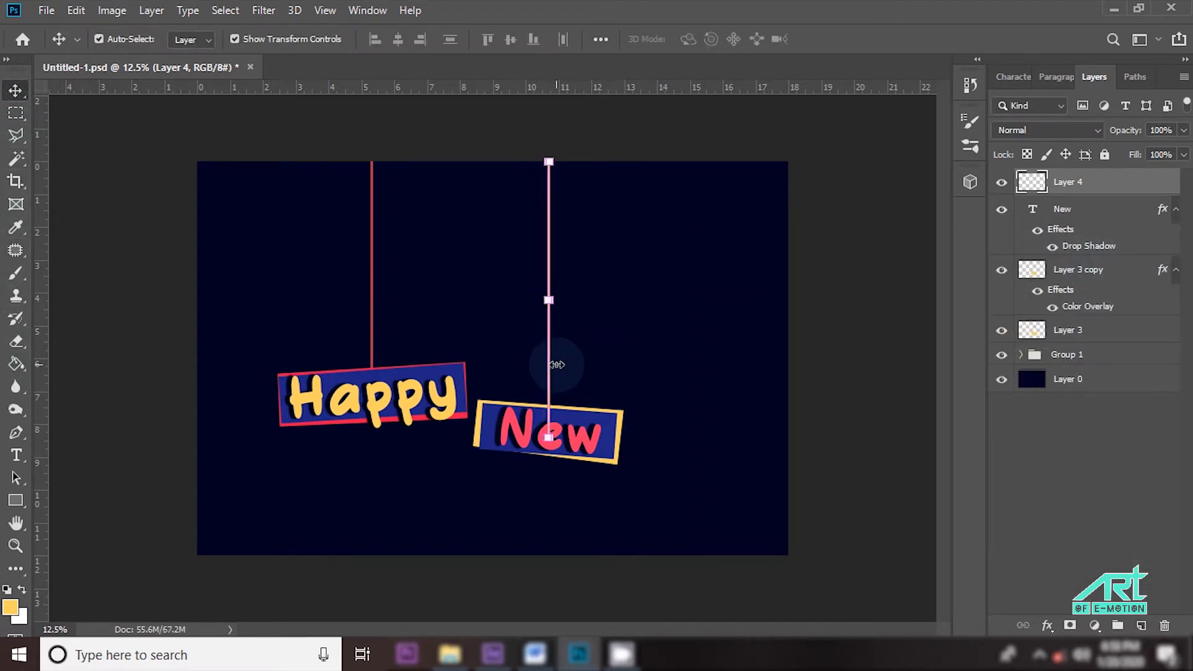
{"action": "left_click_drag", "start_coordinate": [1071, 193], "coordinate": [1074, 342]}
{"action": "left_click", "coordinate": [758, 395]}
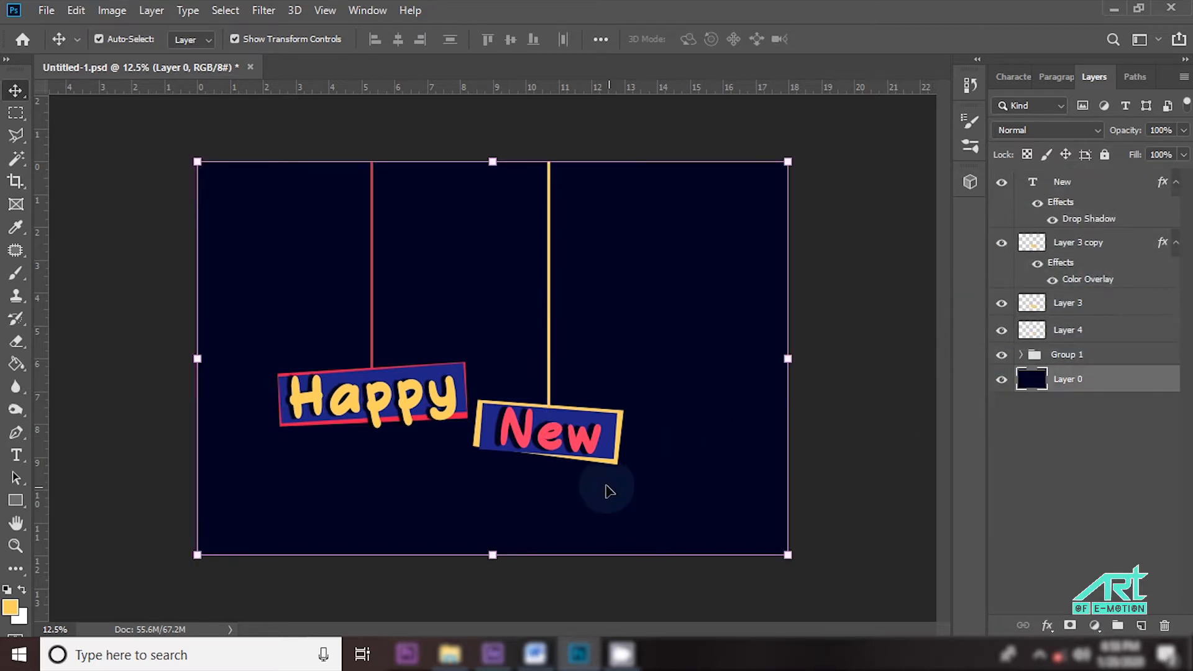
Skew the yellow border plate on Layer 3 horizontally by 4.62°.
{"action": "left_click", "coordinate": [606, 448]}
{"action": "key", "text": "ctrl+t"}
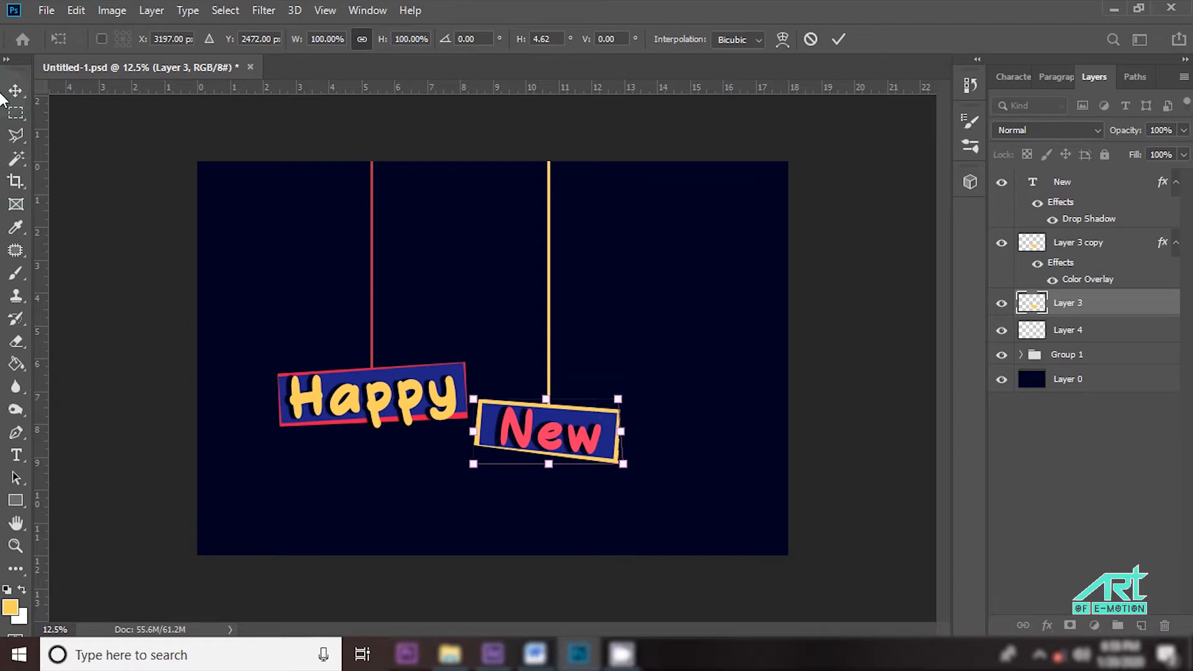
{"action": "left_click", "coordinate": [838, 41]}
{"action": "left_click", "coordinate": [743, 404]}
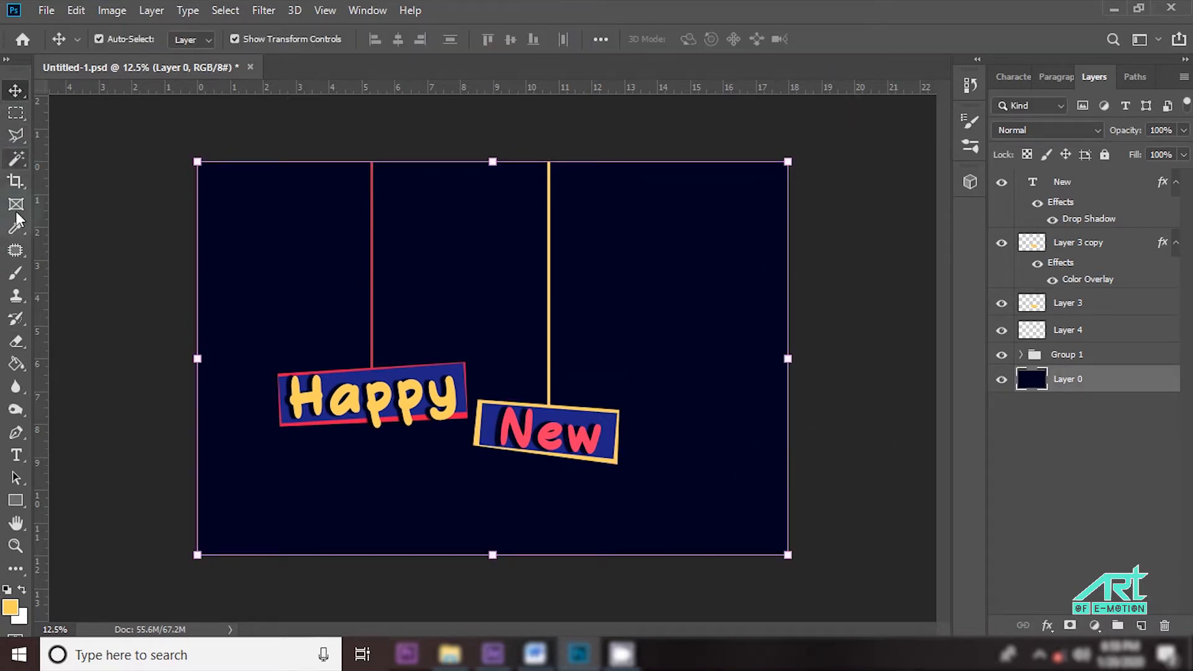
Add the yellow text "Year" in Molly Jack at 120 pt and position it just above and beyond the New plate.
{"action": "left_click", "coordinate": [16, 456]}
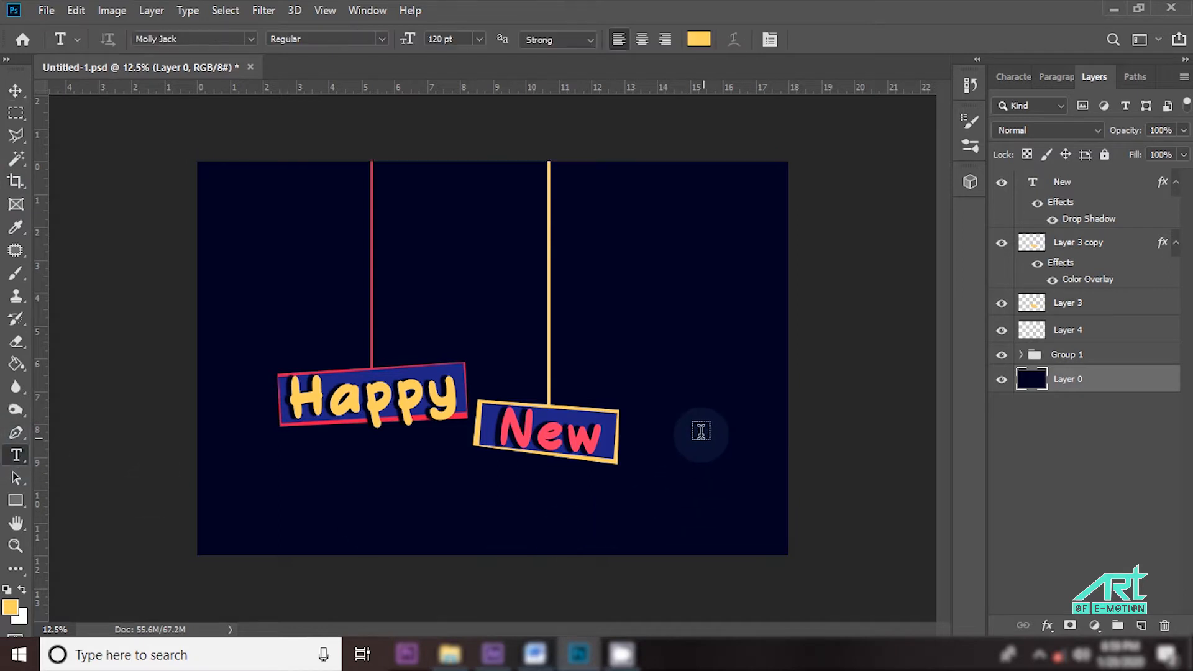
{"action": "left_click", "coordinate": [666, 353]}
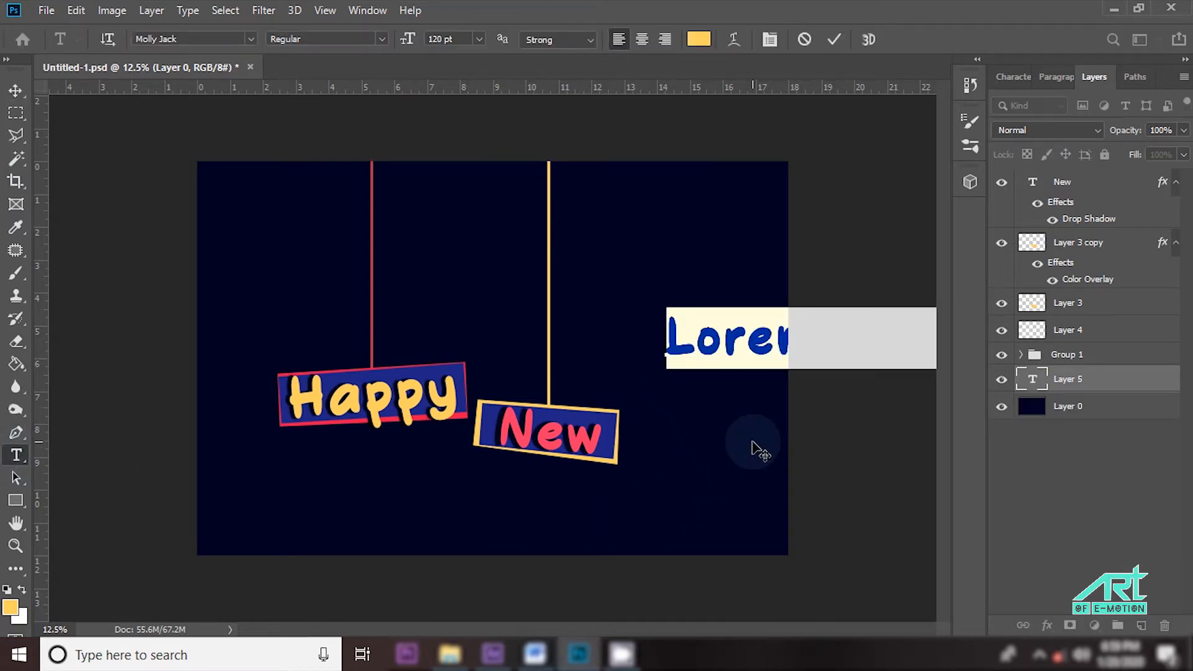
{"action": "type", "text": "Year"}
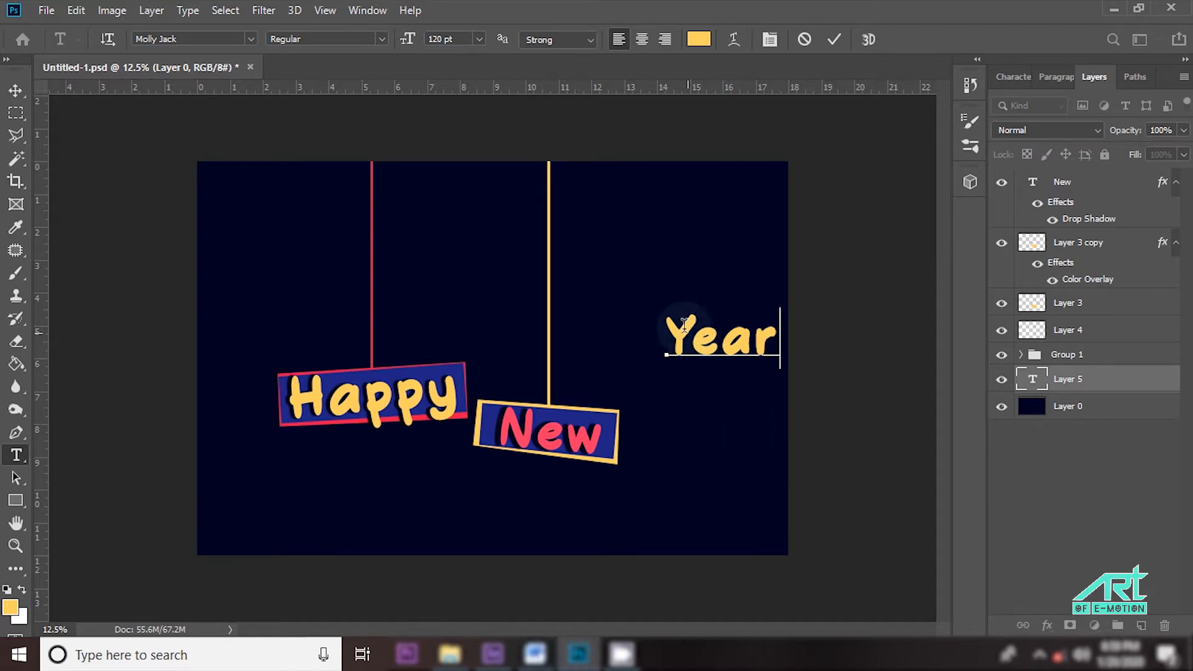
{"action": "left_click_drag", "start_coordinate": [675, 329], "coordinate": [820, 379]}
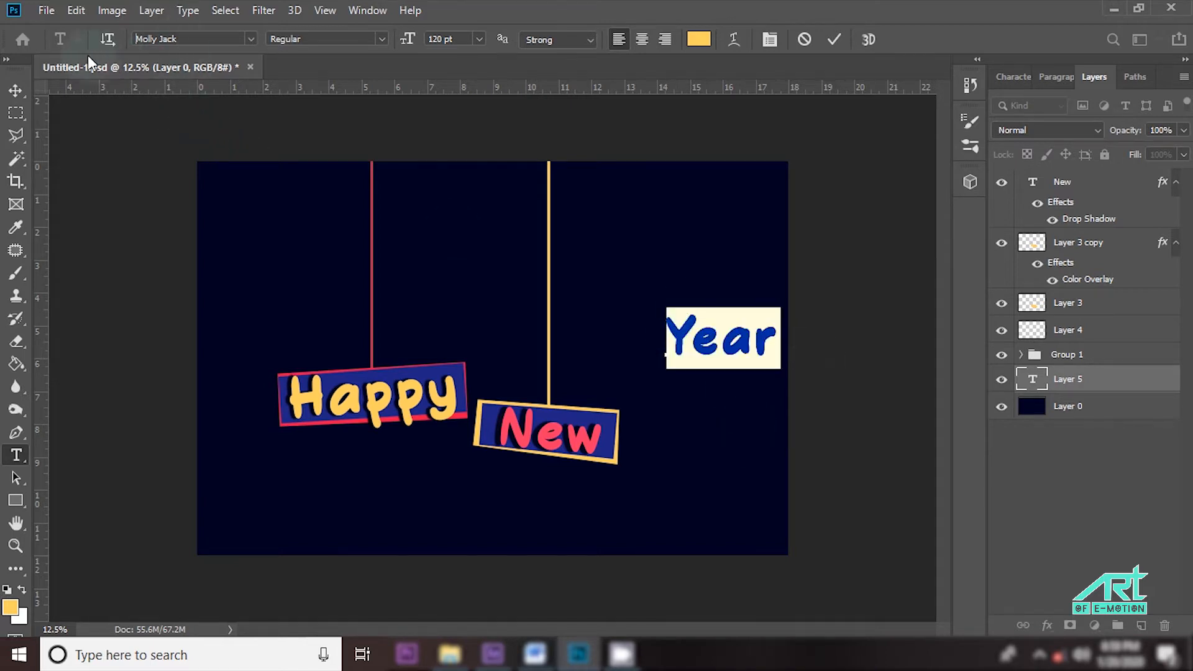
{"action": "left_click", "coordinate": [15, 90]}
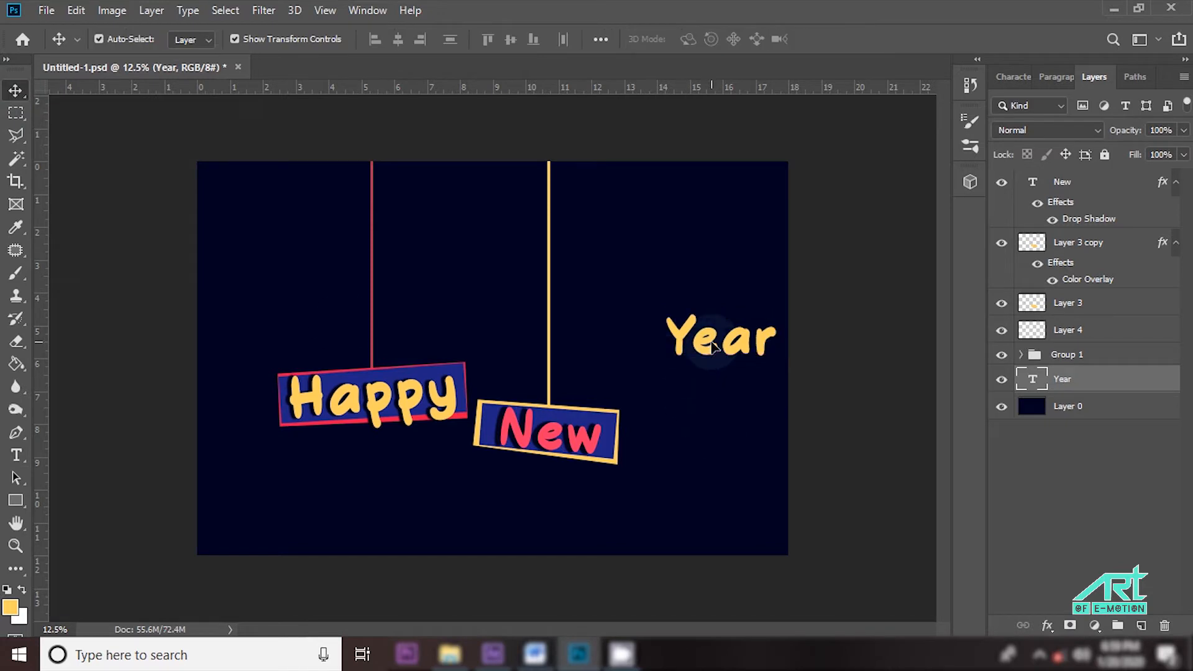
{"action": "left_click", "coordinate": [17, 456]}
{"action": "left_click", "coordinate": [15, 112]}
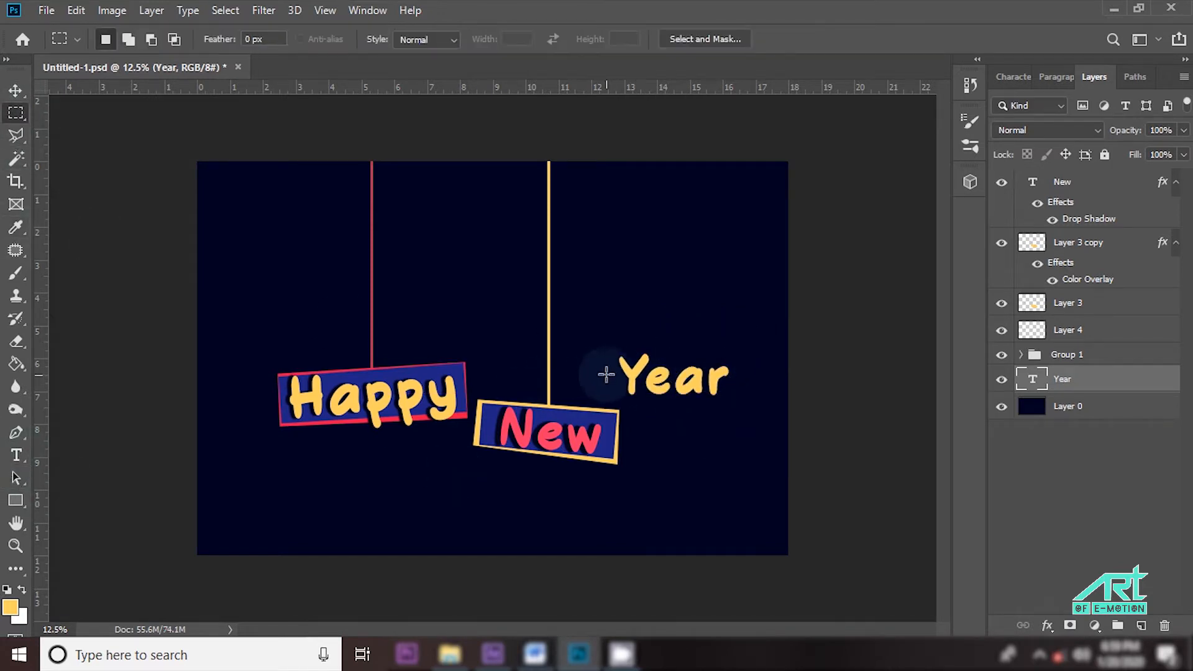
Create a rectangular plate around the Year text on a new layer above the New layer, filled with green 99ff71.
{"action": "left_click_drag", "start_coordinate": [610, 359], "coordinate": [722, 398]}
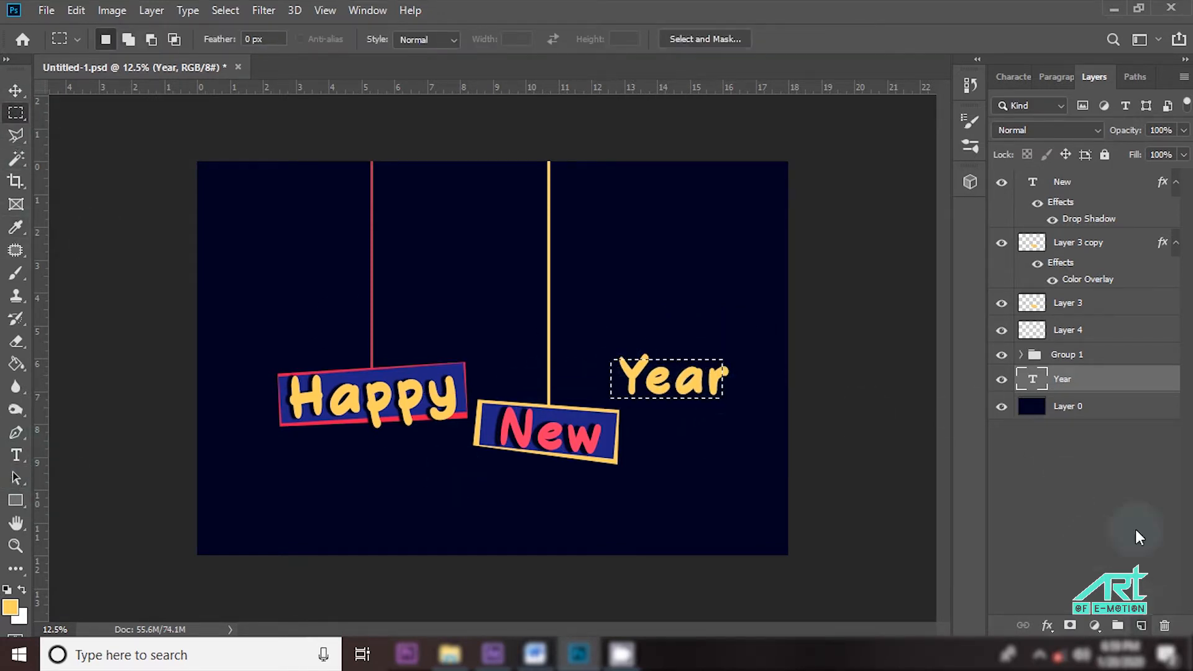
{"action": "left_click", "coordinate": [1100, 186]}
{"action": "left_click", "coordinate": [1142, 626]}
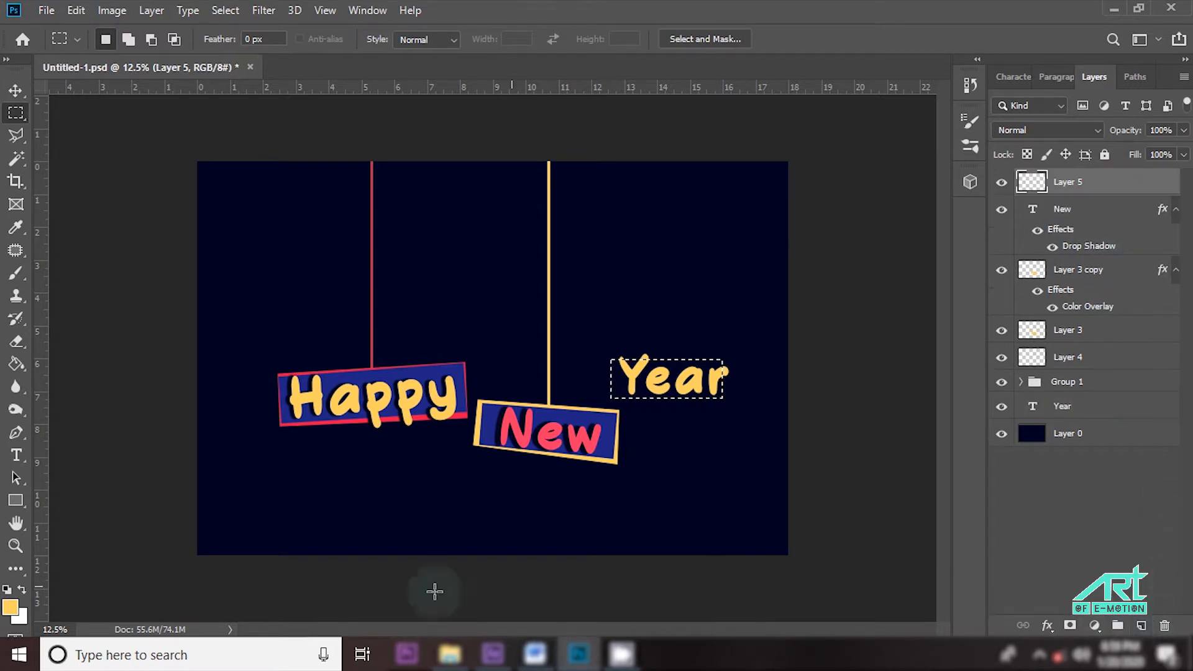
{"action": "left_click", "coordinate": [10, 607]}
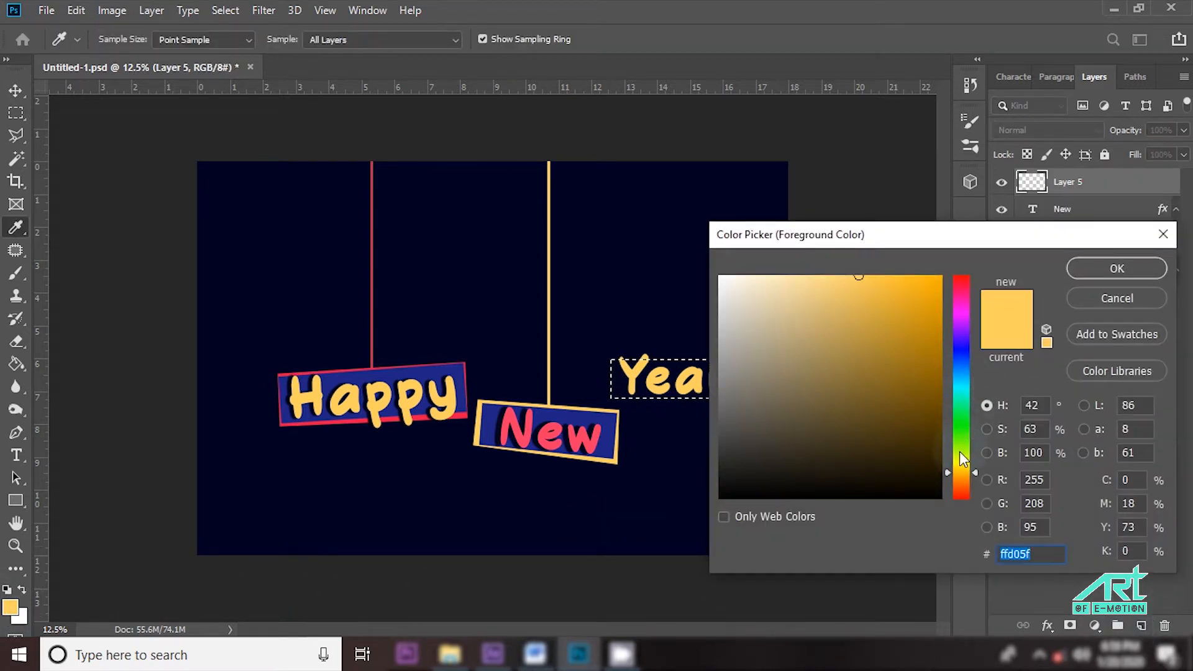
{"action": "left_click", "coordinate": [961, 438]}
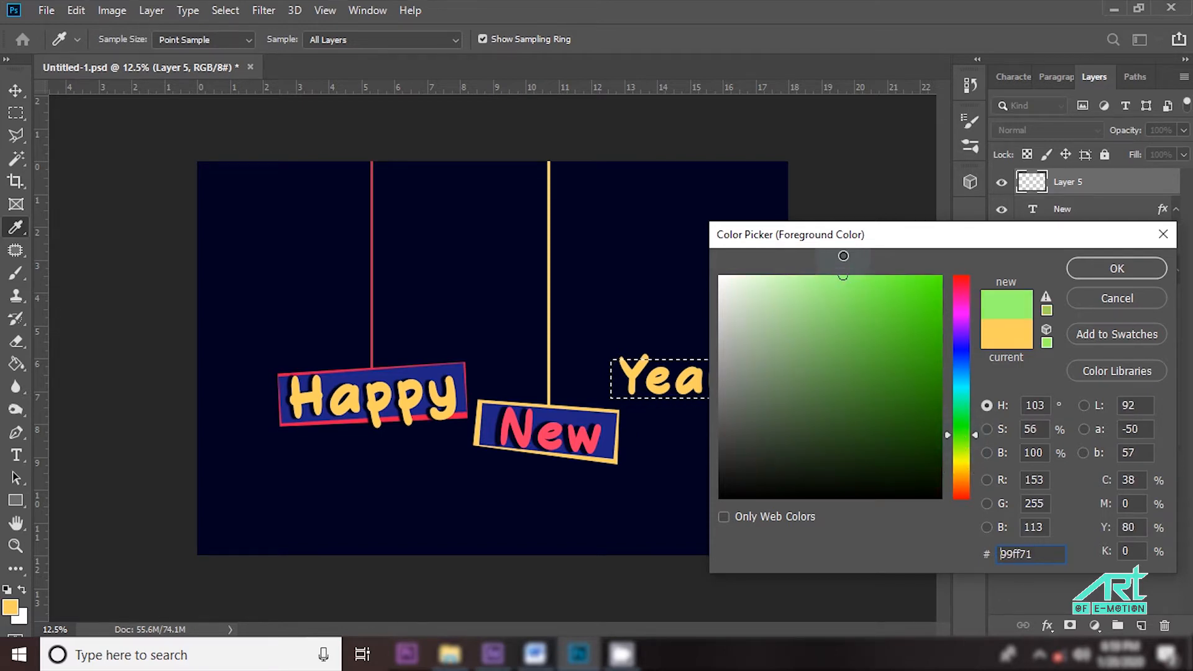
{"action": "left_click", "coordinate": [1116, 268]}
{"action": "left_click", "coordinate": [16, 363]}
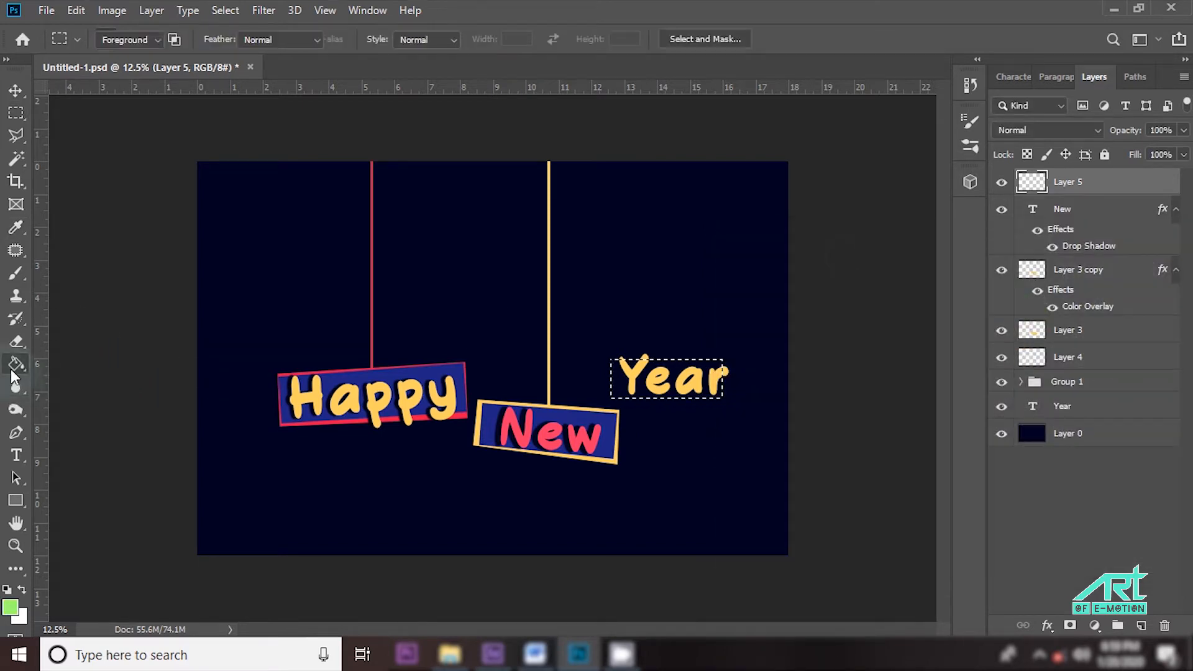
{"action": "left_click", "coordinate": [646, 382]}
Place the Year text layer above the green plate and duplicate the plate's layer, Layer 5.
{"action": "left_click", "coordinate": [16, 90]}
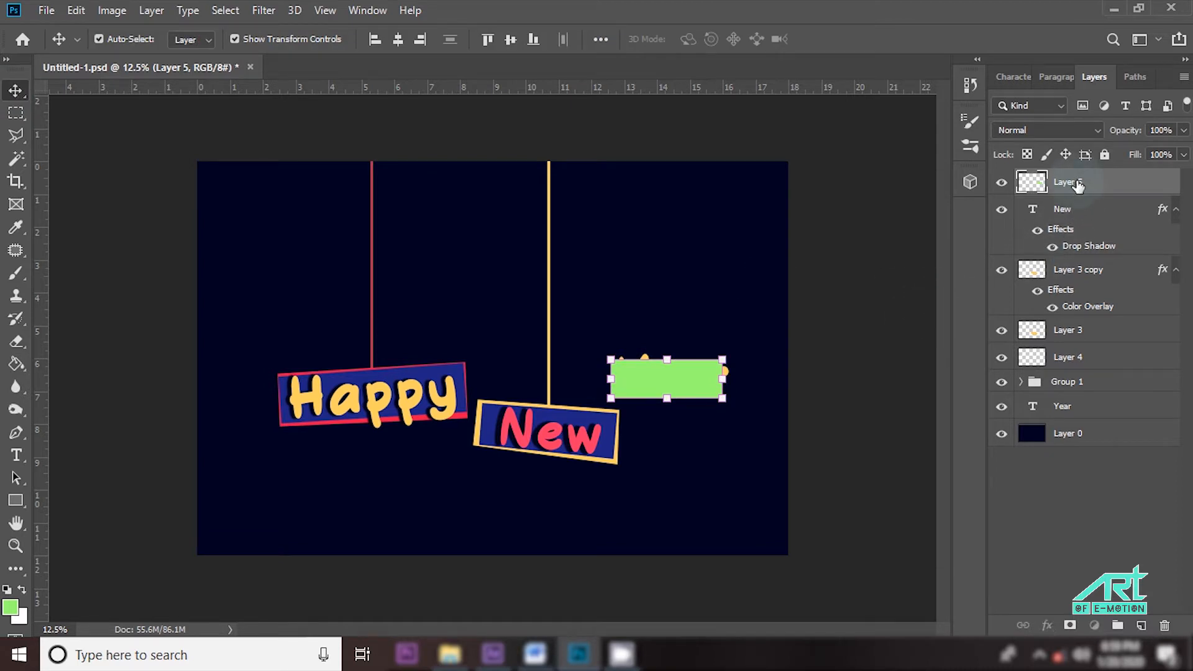
{"action": "left_click_drag", "start_coordinate": [1098, 403], "coordinate": [1070, 174]}
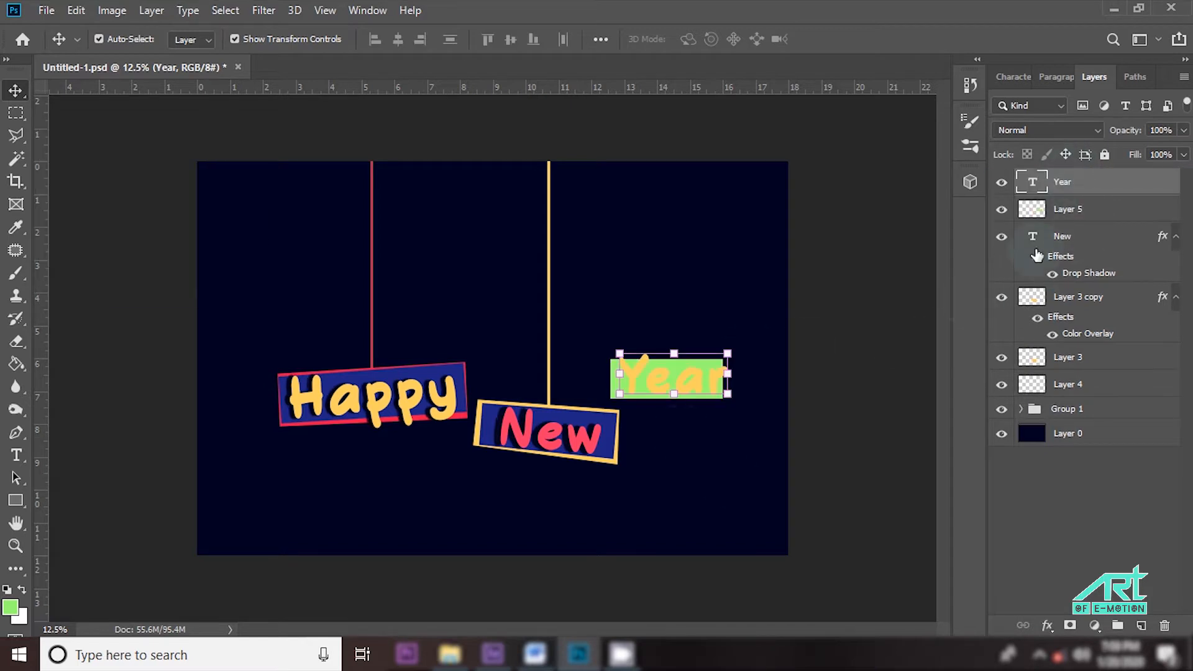
{"action": "left_click", "coordinate": [1075, 208]}
{"action": "left_click_drag", "start_coordinate": [1140, 217], "coordinate": [1140, 625]}
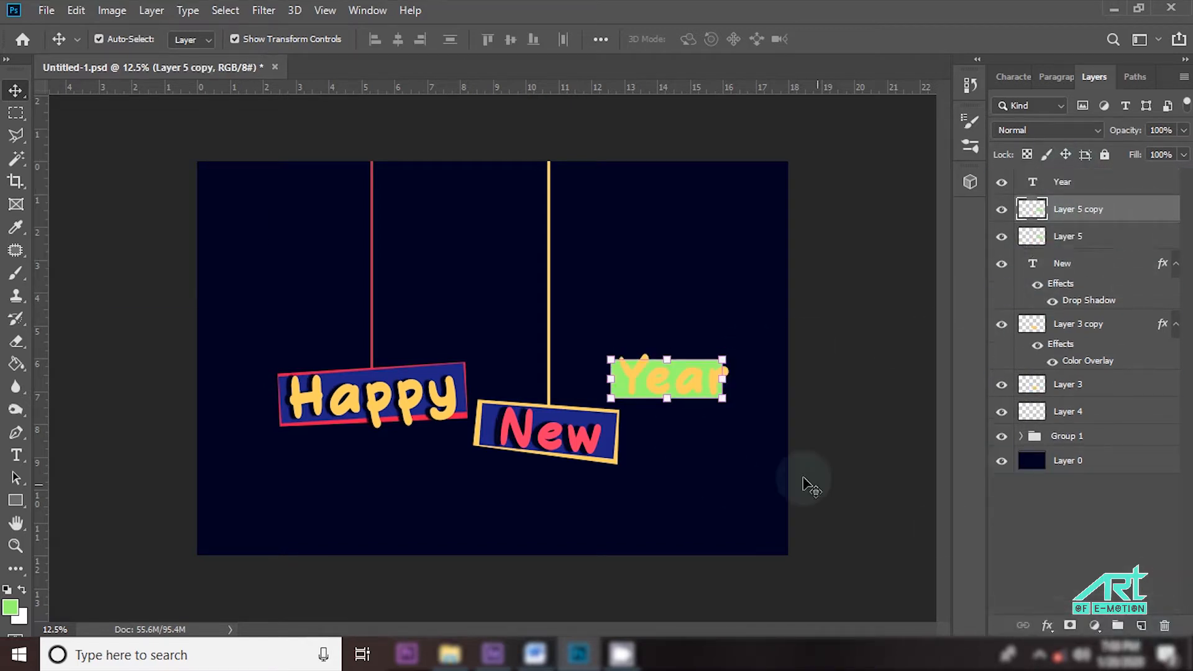
Enlarge the plate copy proportionally until it surrounds the Year text and give it a Color Overlay of pink ff3565.
{"action": "left_click_drag", "start_coordinate": [722, 357], "coordinate": [741, 352]}
{"action": "key", "text": "Return"}
{"action": "left_click", "coordinate": [1046, 625]}
{"action": "left_click", "coordinate": [1089, 550]}
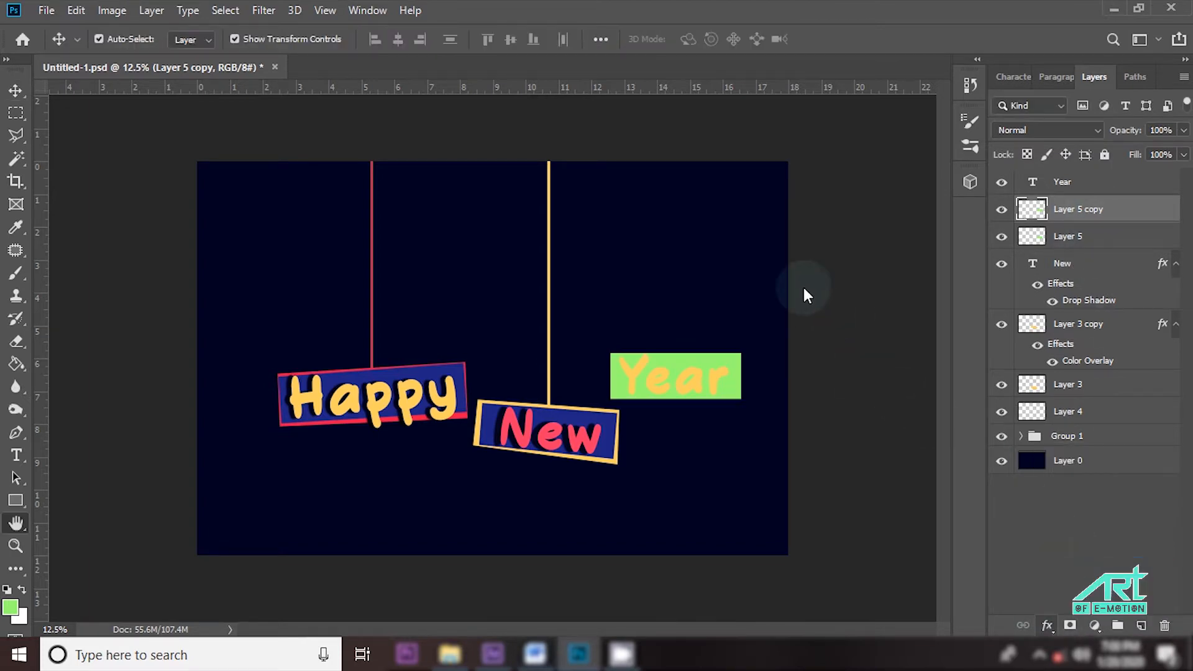
{"action": "left_click_drag", "start_coordinate": [704, 236], "coordinate": [578, 501]}
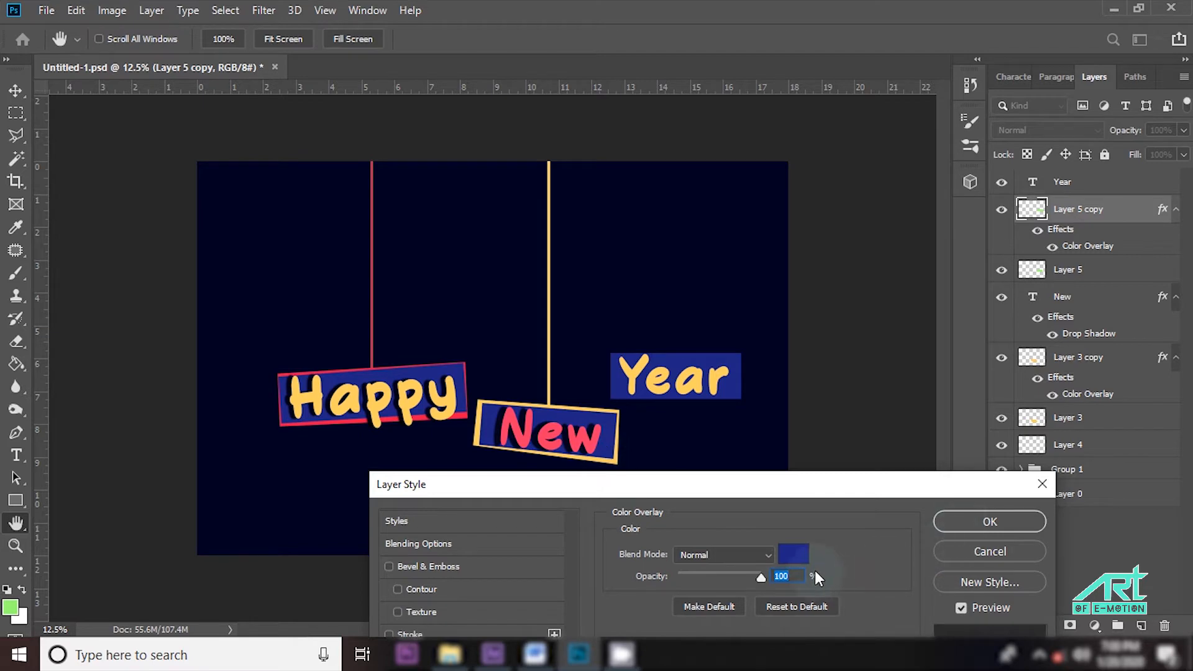
{"action": "left_click", "coordinate": [794, 553]}
{"action": "left_click", "coordinate": [599, 435]}
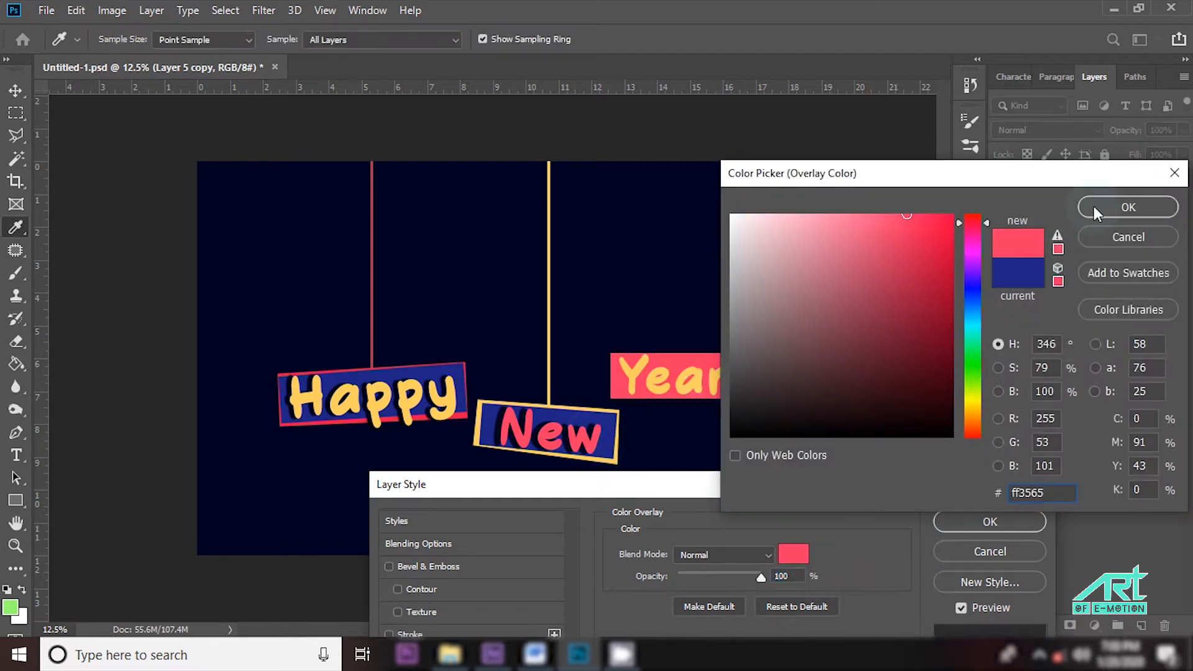
{"action": "left_click", "coordinate": [1112, 207]}
{"action": "left_click", "coordinate": [990, 522]}
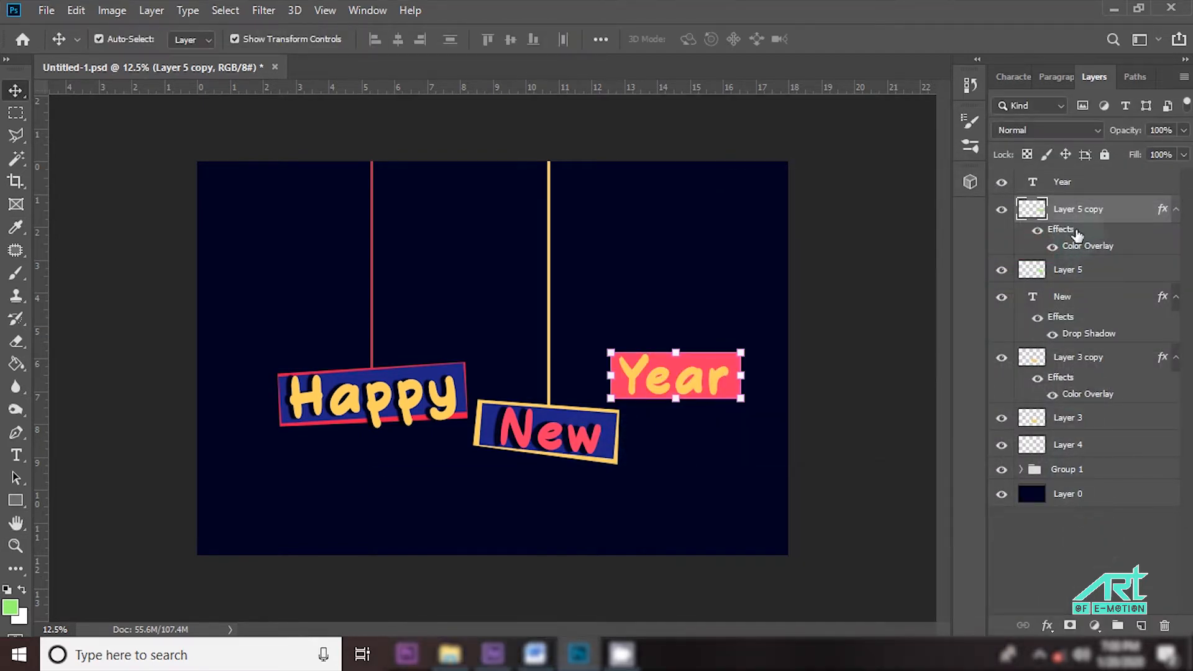
Scale Layer 5 copy down to 74.03% inside the green plate and rotate it by -2.90°.
{"action": "left_click", "coordinate": [1008, 212]}
{"action": "left_click", "coordinate": [1008, 213]}
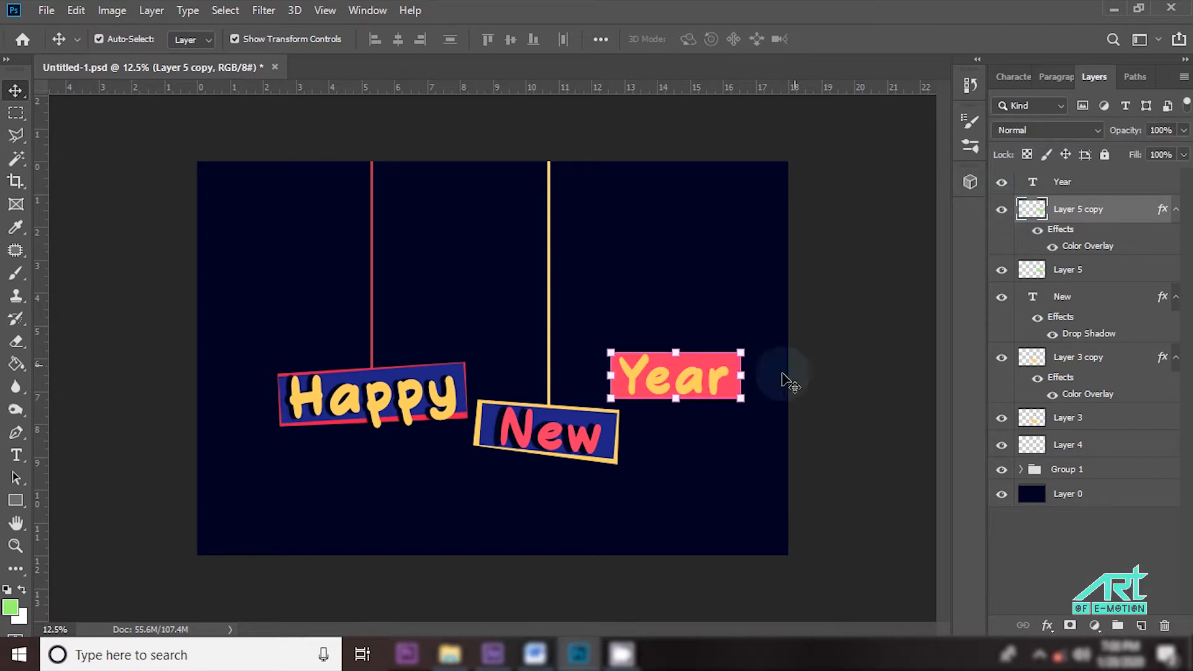
{"action": "left_click", "coordinate": [740, 352]}
{"action": "left_click_drag", "start_coordinate": [740, 352], "coordinate": [712, 361]}
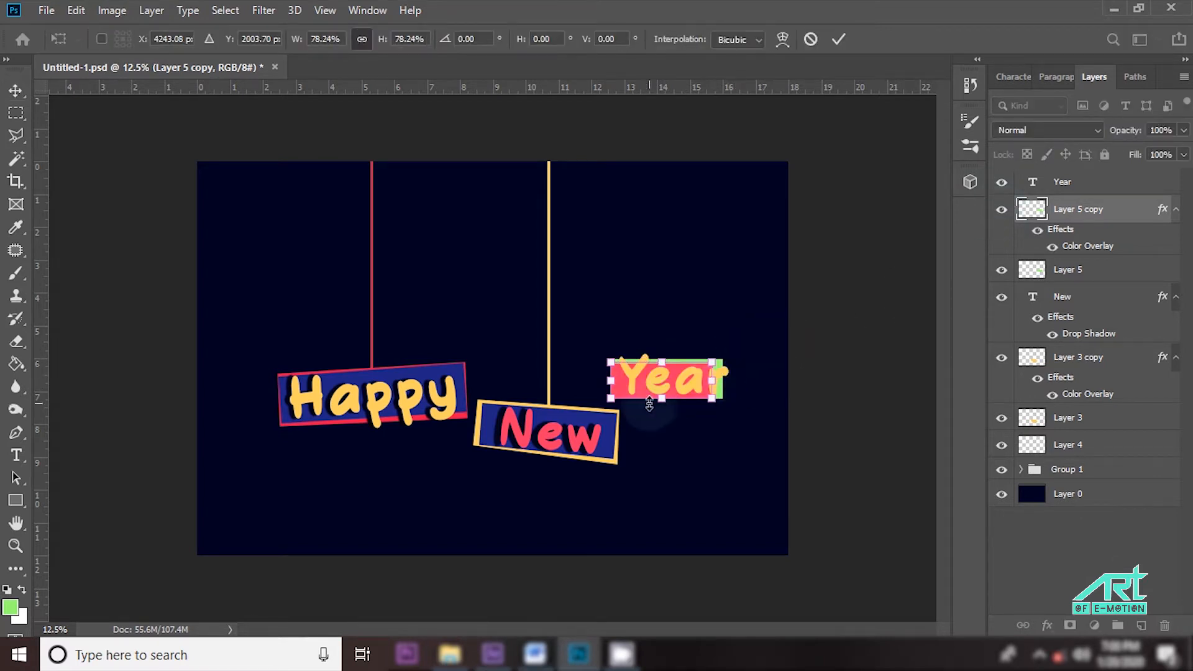
{"action": "left_click_drag", "start_coordinate": [616, 395], "coordinate": [620, 394]}
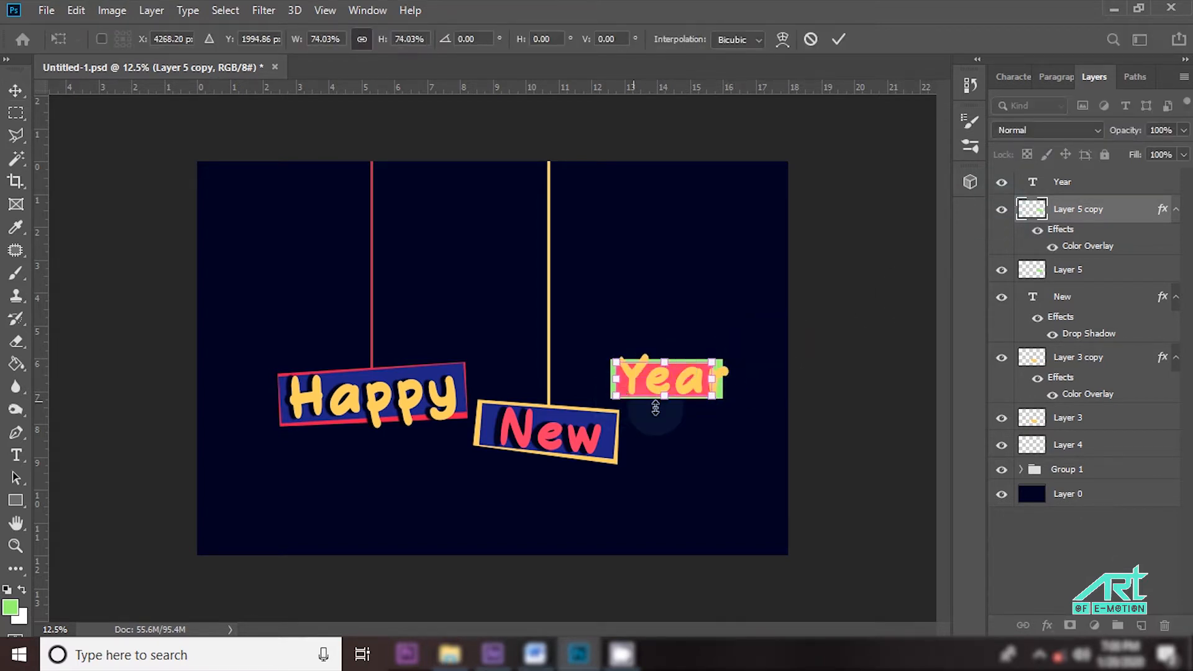
{"action": "left_click_drag", "start_coordinate": [718, 412], "coordinate": [722, 408]}
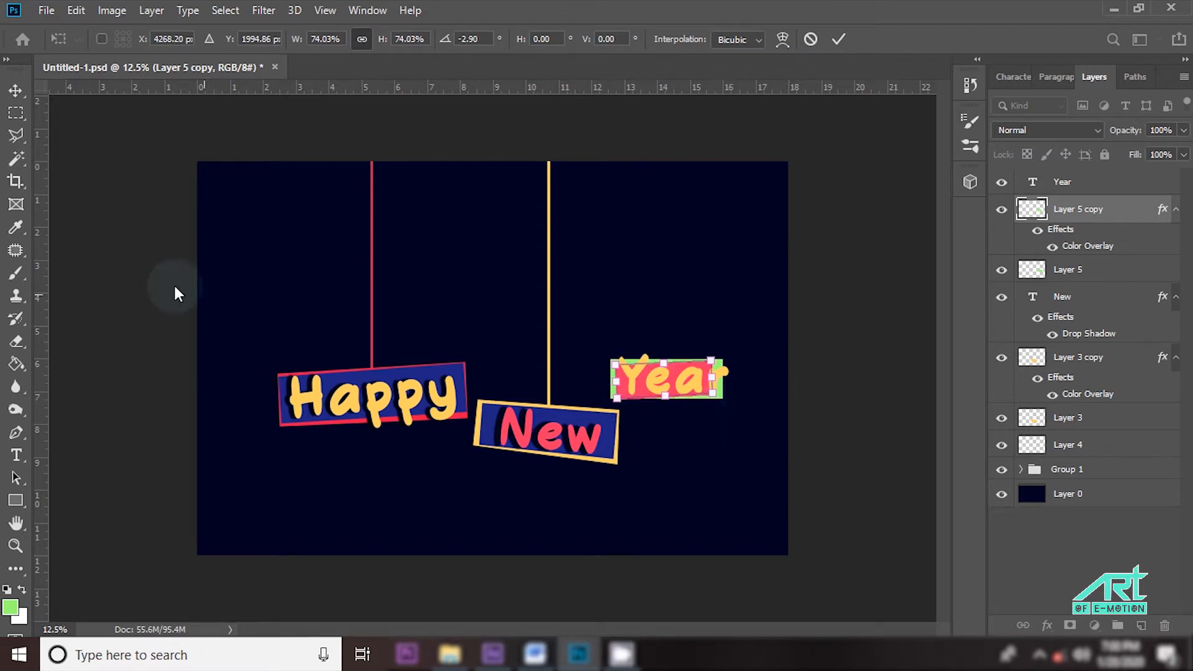
{"action": "key", "text": "Return"}
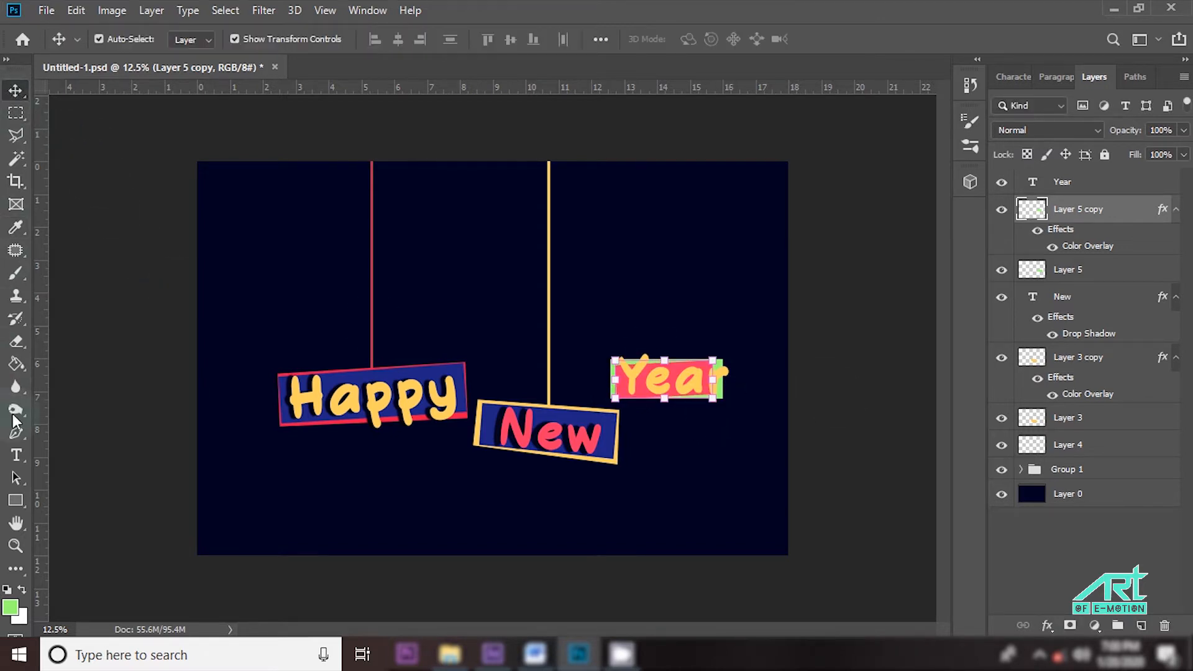
Change the Color Overlay of Layer 5 copy to the dark blue 1e2484 used on the New plate.
{"action": "double_click", "coordinate": [1087, 246]}
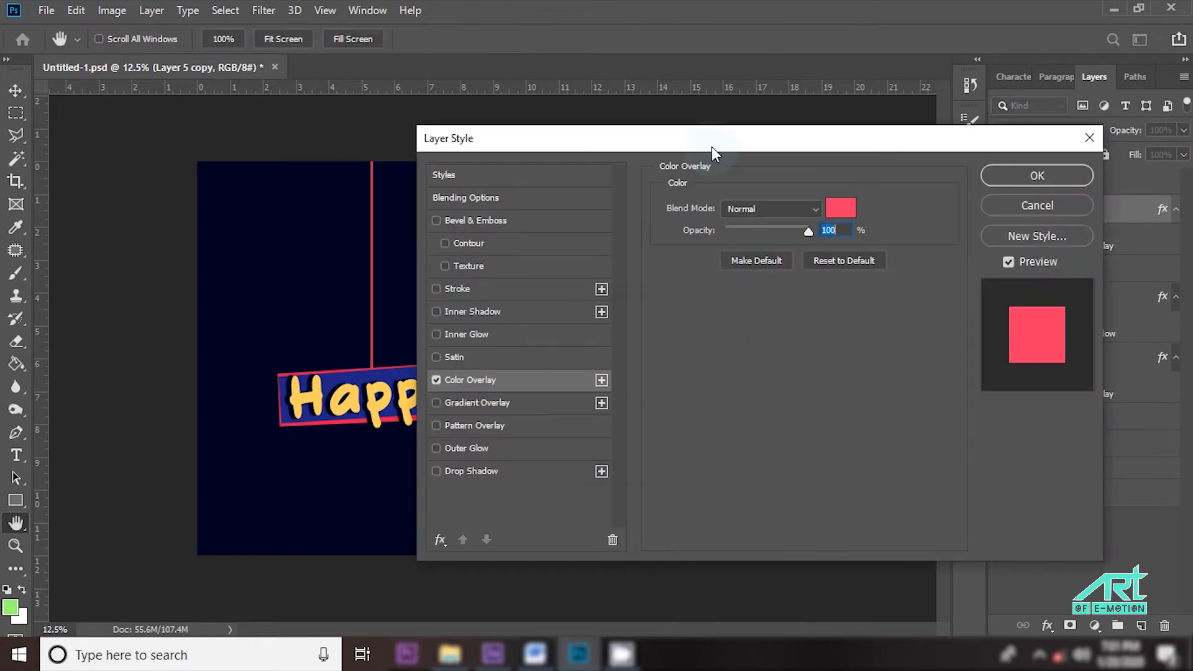
{"action": "left_click_drag", "start_coordinate": [711, 147], "coordinate": [1022, 155]}
{"action": "left_click", "coordinate": [1150, 208]}
{"action": "left_click", "coordinate": [619, 417]}
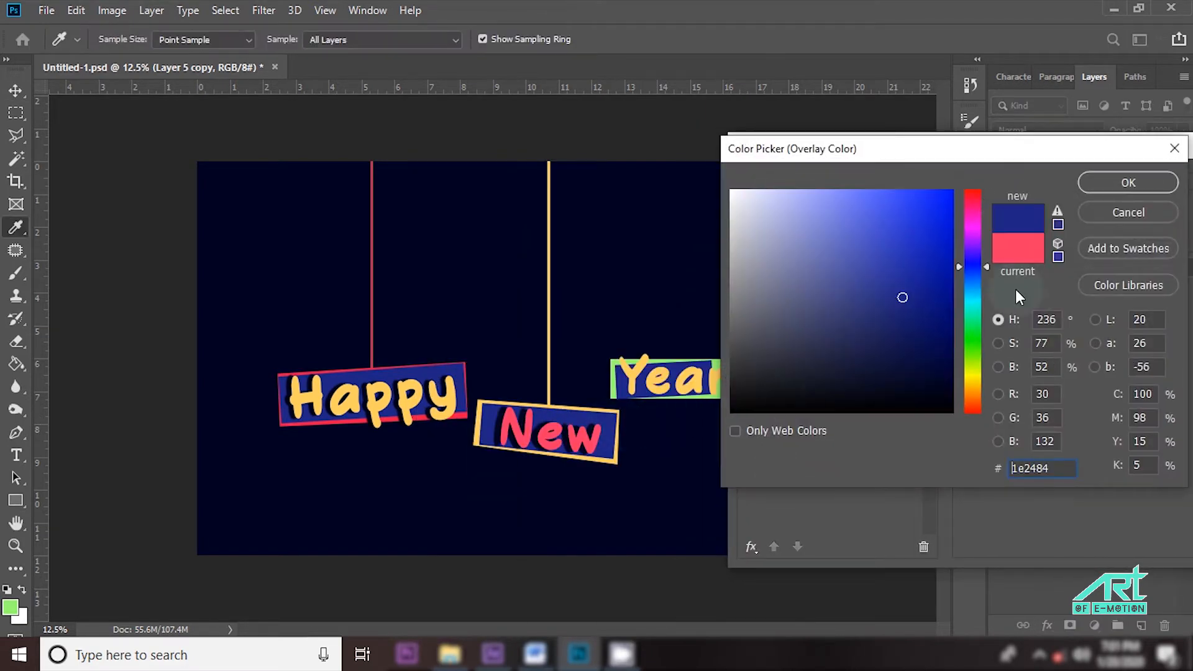
{"action": "left_click", "coordinate": [1120, 184]}
{"action": "left_click_drag", "start_coordinate": [1102, 147], "coordinate": [647, 196]}
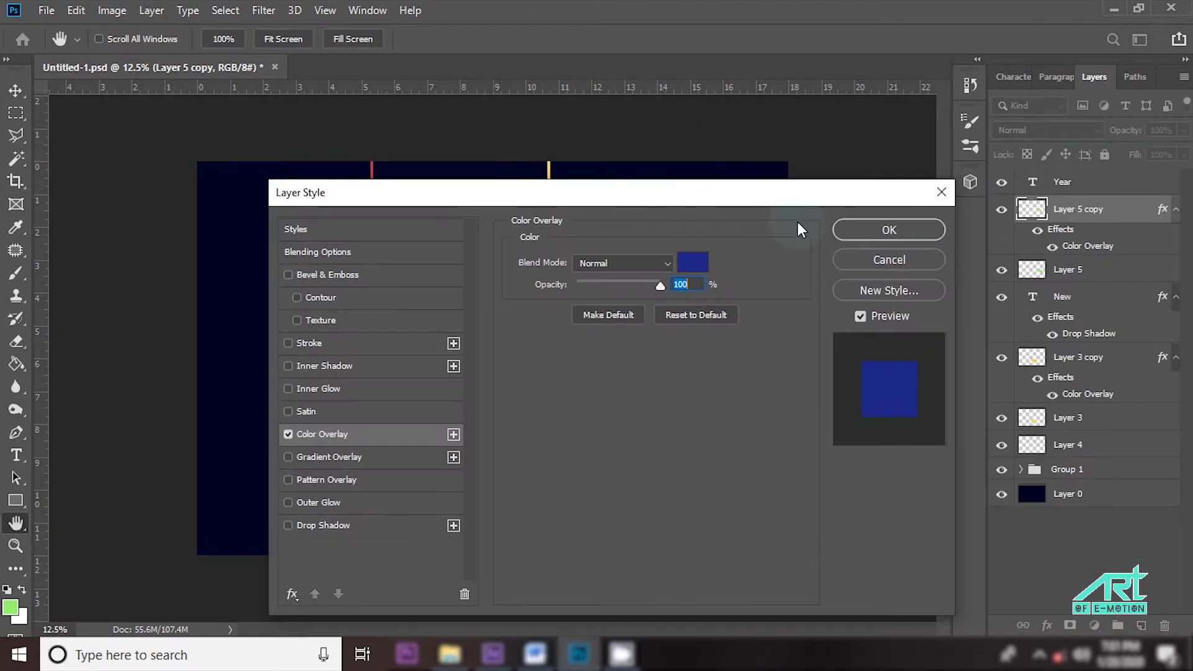
{"action": "left_click", "coordinate": [888, 233]}
Create a thin vertical string from the canvas's upper edge to the Year plate on a new layer, filled with green 99ff71.
{"action": "left_click", "coordinate": [1089, 182]}
{"action": "left_click", "coordinate": [16, 113]}
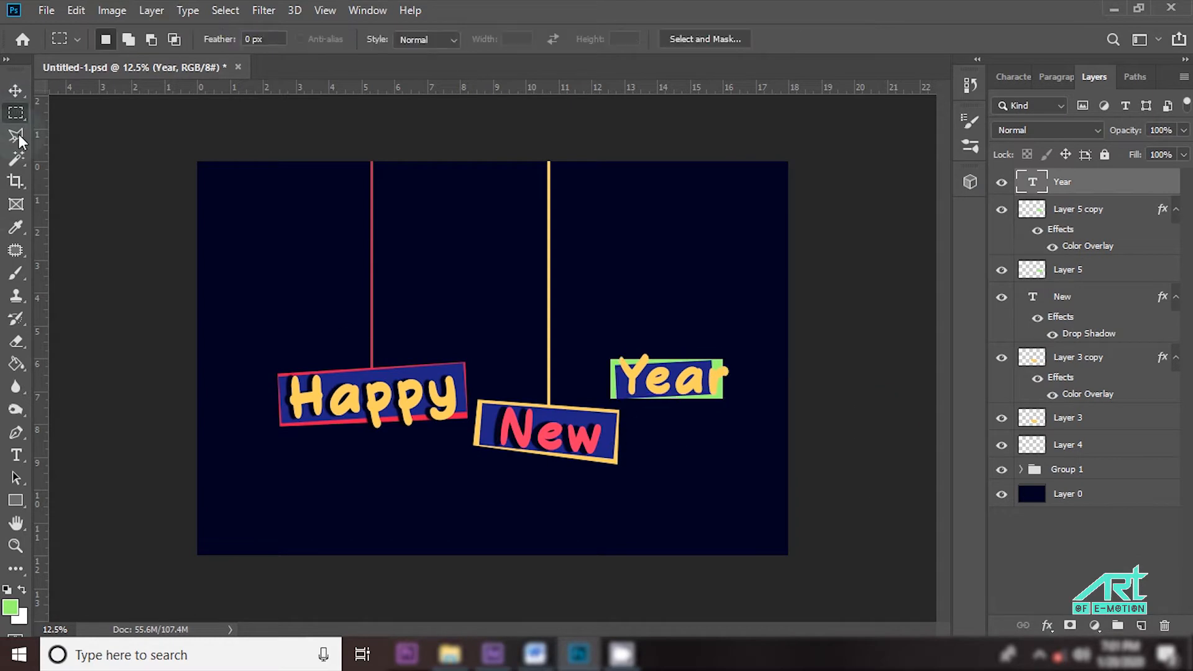
{"action": "left_click_drag", "start_coordinate": [663, 149], "coordinate": [668, 363]}
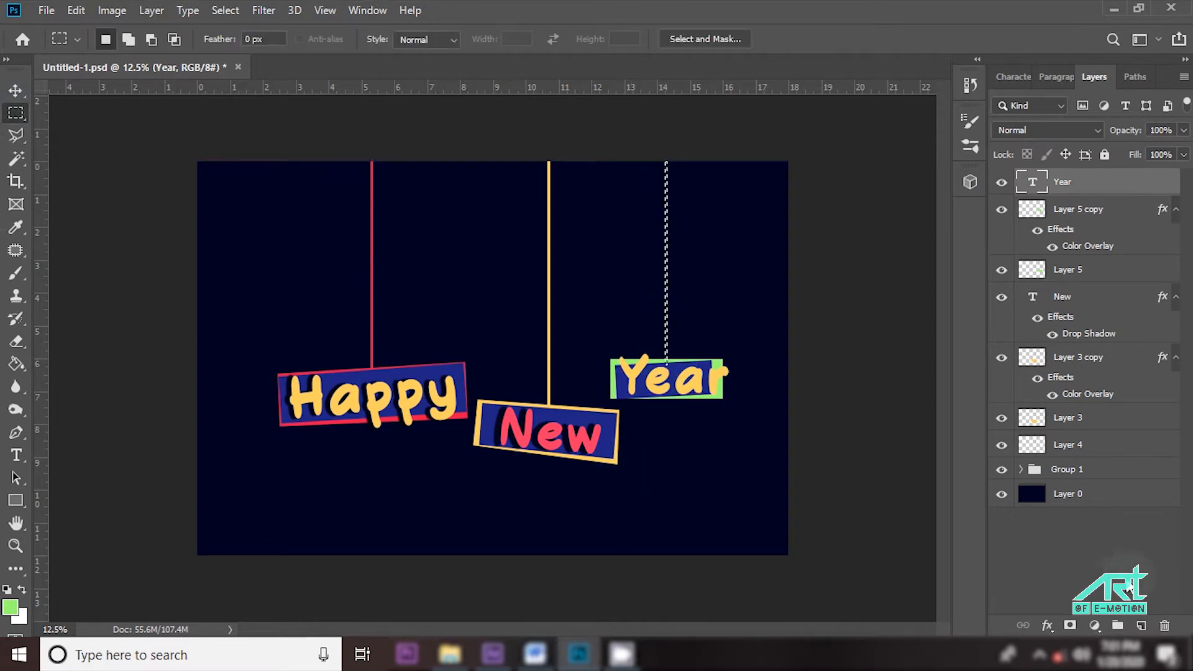
{"action": "left_click", "coordinate": [1141, 625]}
{"action": "key", "text": "i"}
{"action": "left_click", "coordinate": [10, 607]}
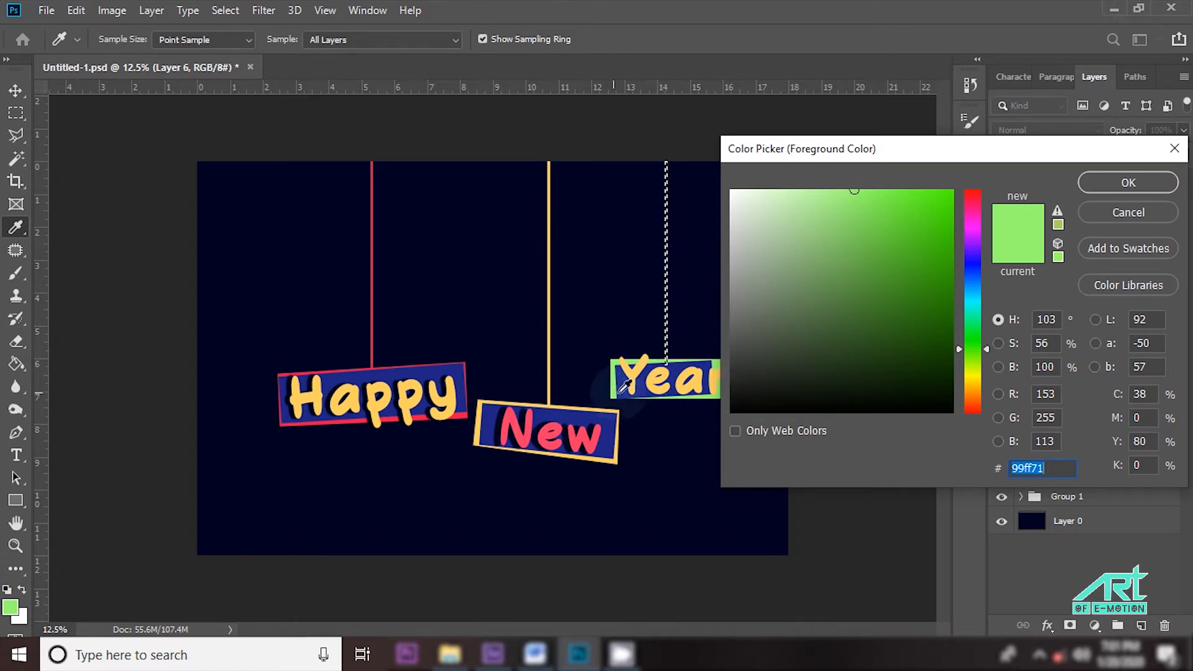
{"action": "key", "text": "Return"}
{"action": "key", "text": "g"}
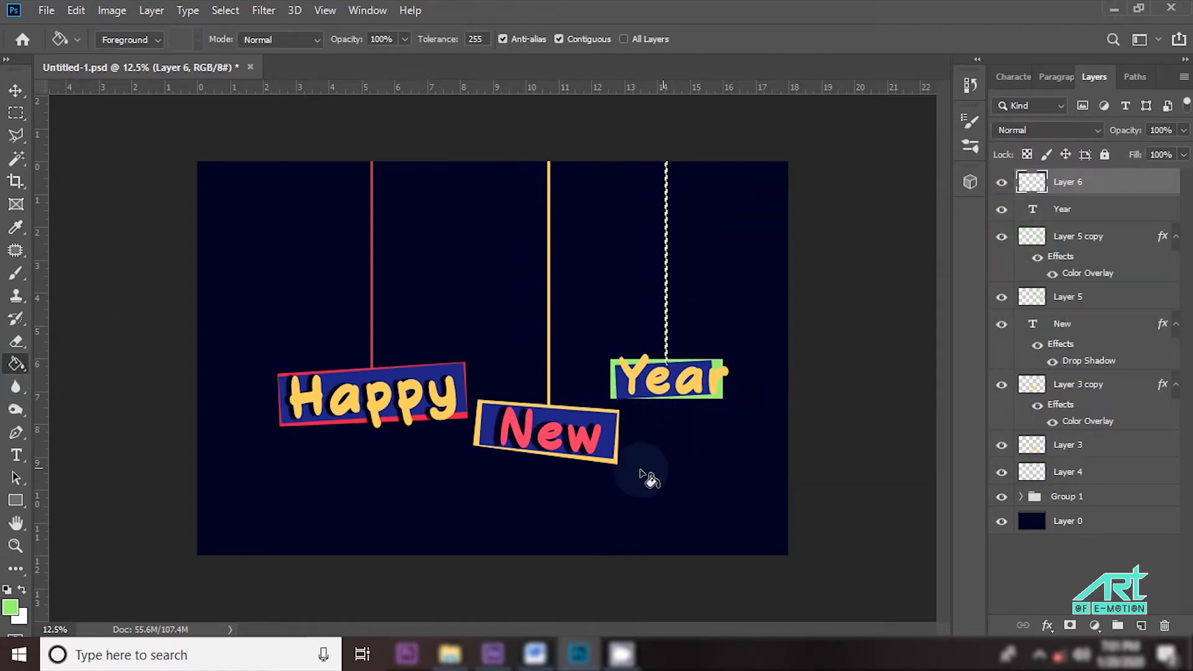
{"action": "key", "text": "m"}
{"action": "key", "text": "alt+BackSpace"}
{"action": "key", "text": "ctrl+d"}
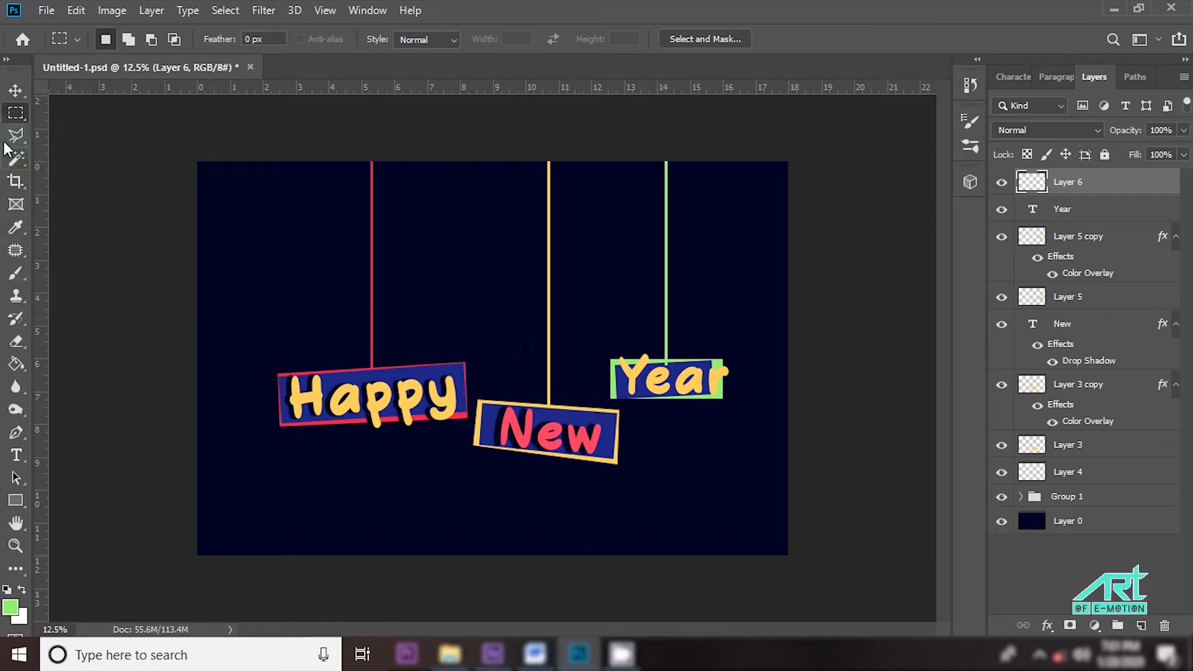
Place the green string's layer between Layer 5 copy and Layer 5.
{"action": "left_click", "coordinate": [20, 87]}
{"action": "left_click_drag", "start_coordinate": [1103, 189], "coordinate": [1088, 289]}
{"action": "left_click", "coordinate": [809, 334]}
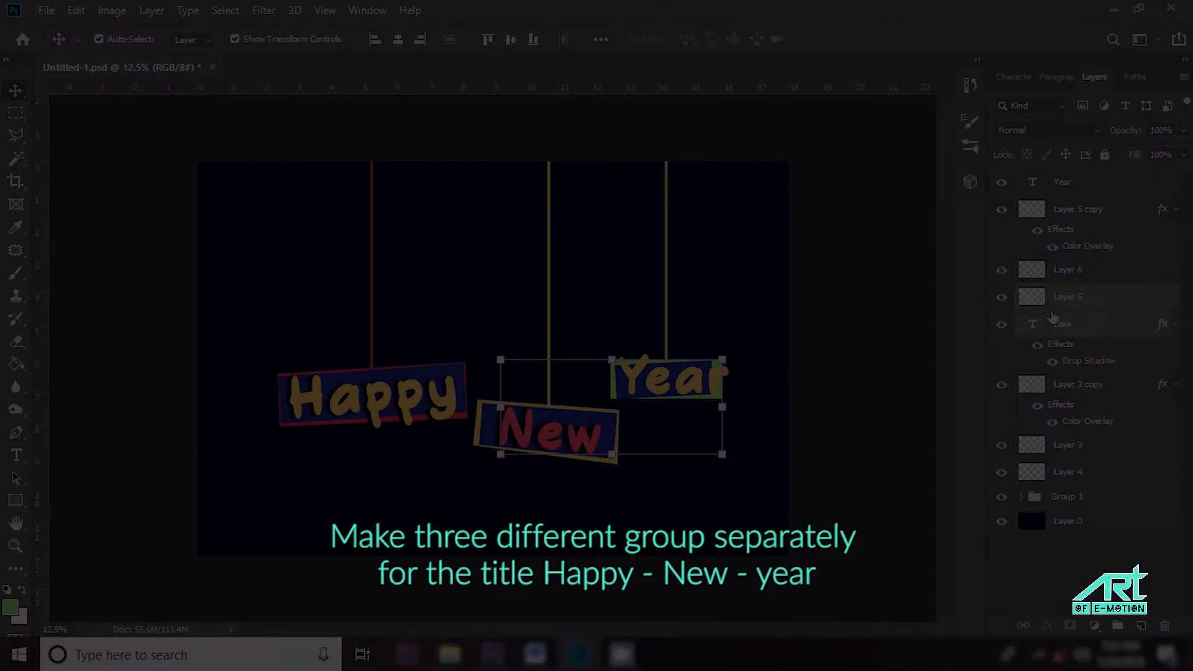
Group the New text with Layer 3 copy, Layer 3 and Layer 4 under the name new, and rename Group 1 as happhy.
{"action": "left_click", "coordinate": [1055, 318]}
{"action": "left_click", "coordinate": [998, 385]}
{"action": "left_click", "coordinate": [998, 385]}
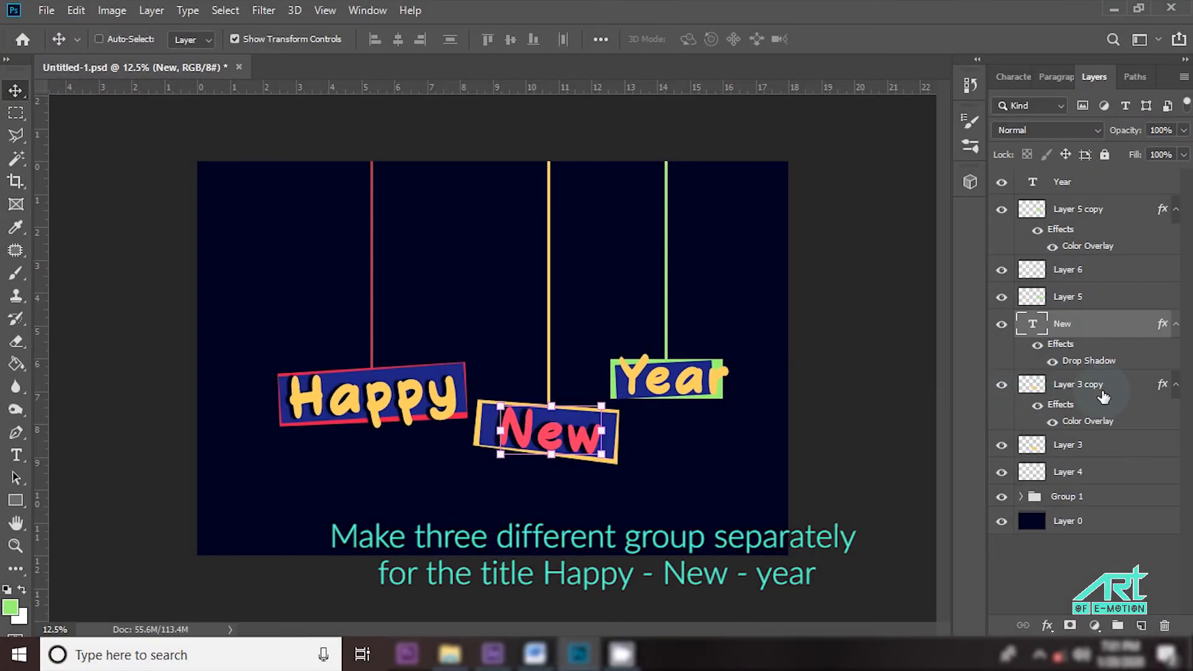
{"action": "left_click", "coordinate": [1101, 389], "text": "ctrl"}
{"action": "left_click", "coordinate": [1068, 445], "text": "ctrl"}
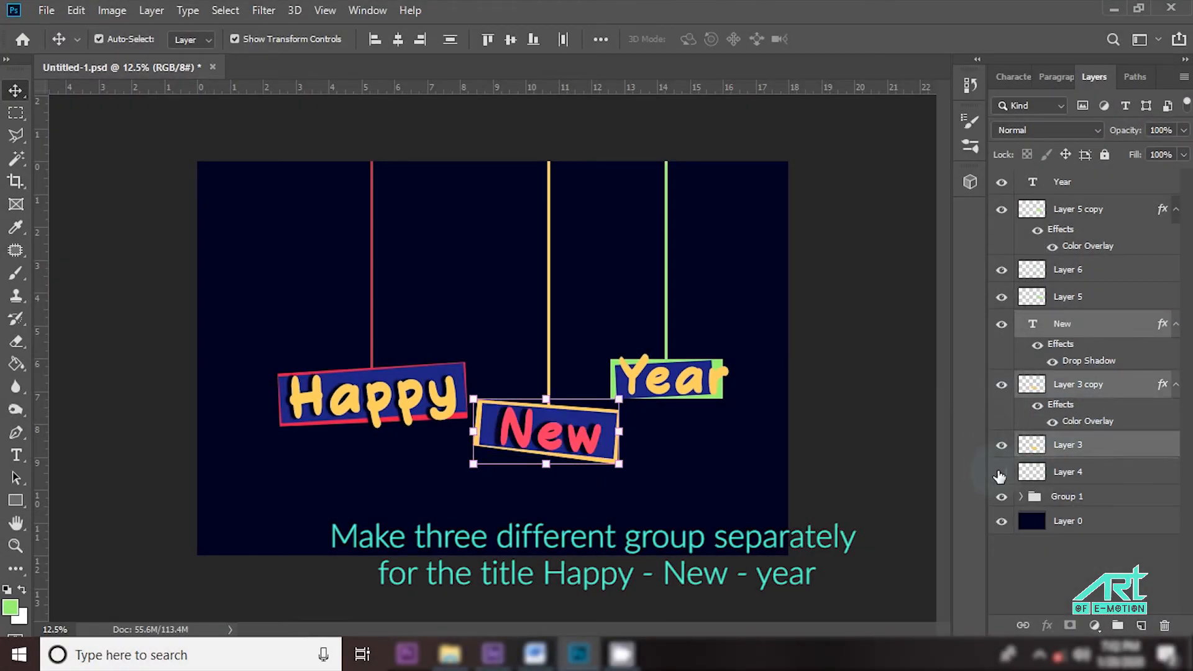
{"action": "left_click", "coordinate": [1086, 477], "text": "ctrl"}
{"action": "left_click_drag", "start_coordinate": [1118, 467], "coordinate": [1119, 625]}
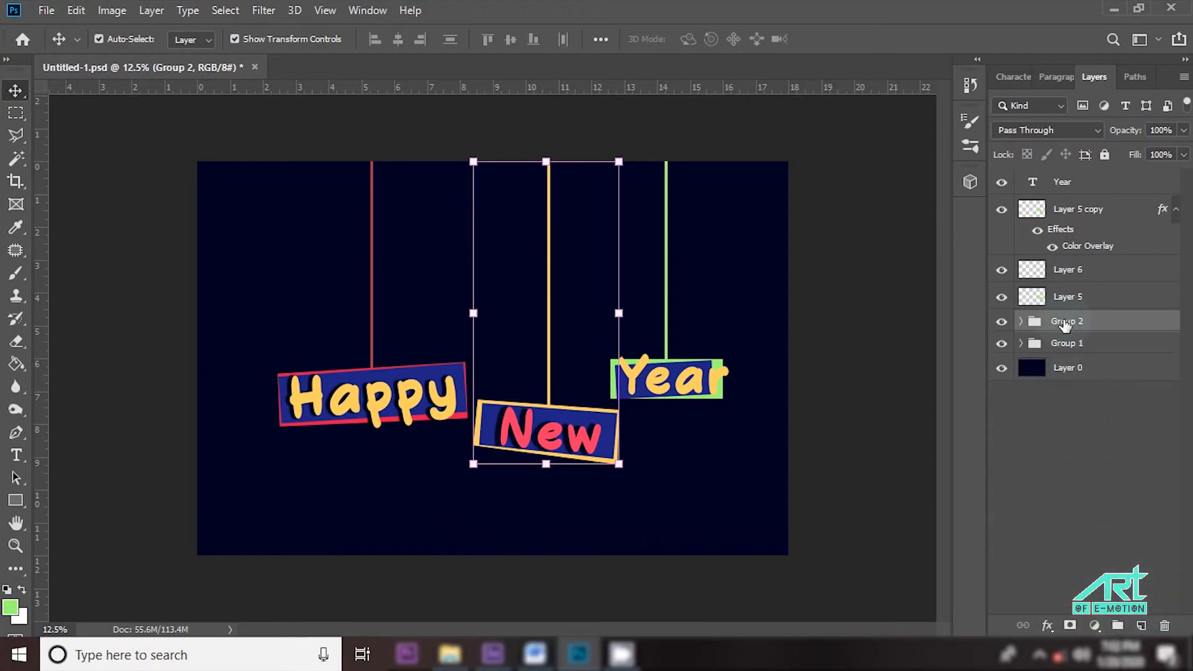
{"action": "type", "text": "new"}
{"action": "double_click", "coordinate": [1067, 343]}
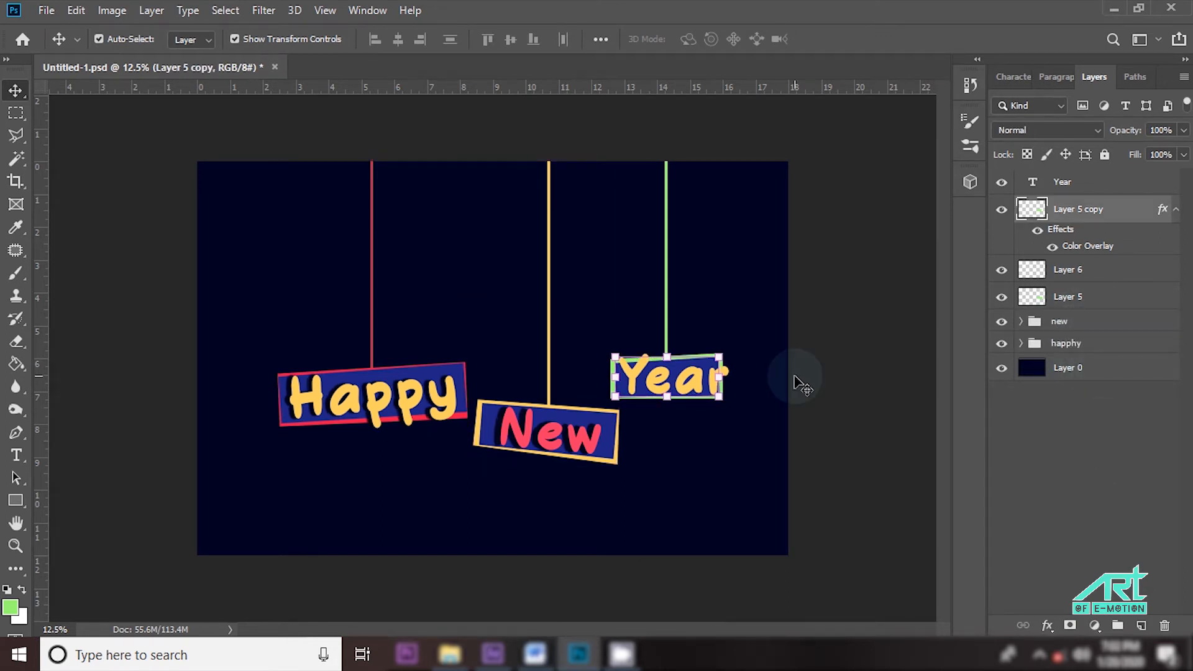
Add a Drop Shadow to the Year text in dark navy 000222 at 97% opacity.
{"action": "key", "text": "ctrl+plus"}
{"action": "left_click", "coordinate": [1141, 183]}
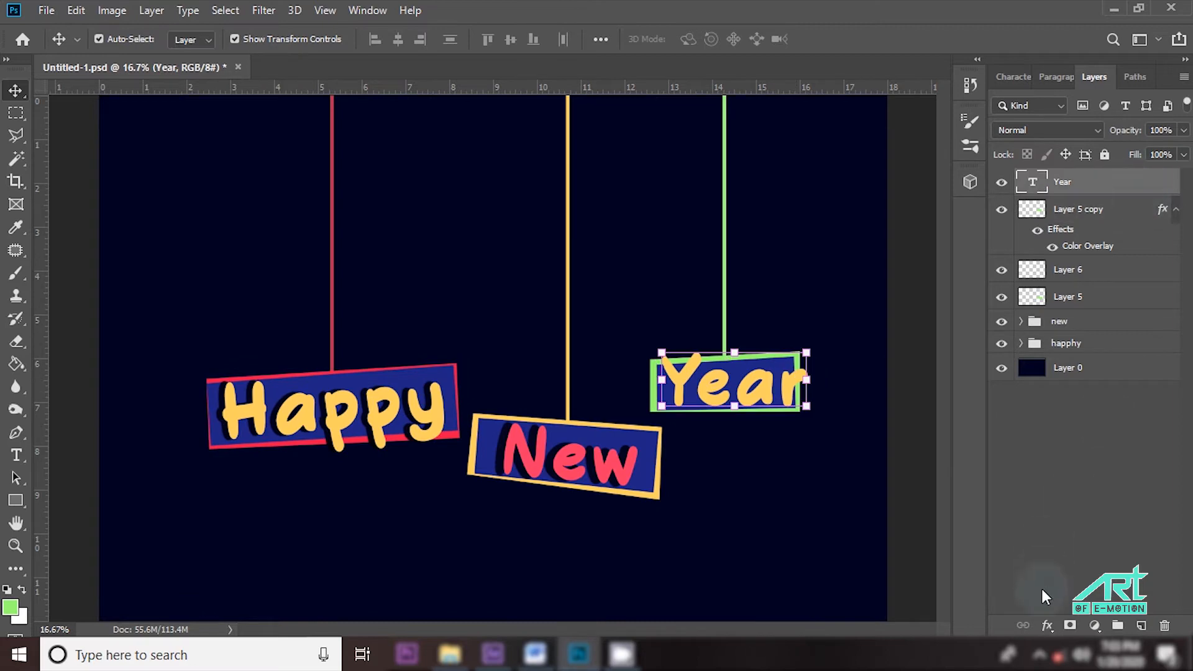
{"action": "left_click", "coordinate": [1047, 625]}
{"action": "left_click", "coordinate": [1112, 604]}
{"action": "left_click_drag", "start_coordinate": [636, 188], "coordinate": [161, 103]}
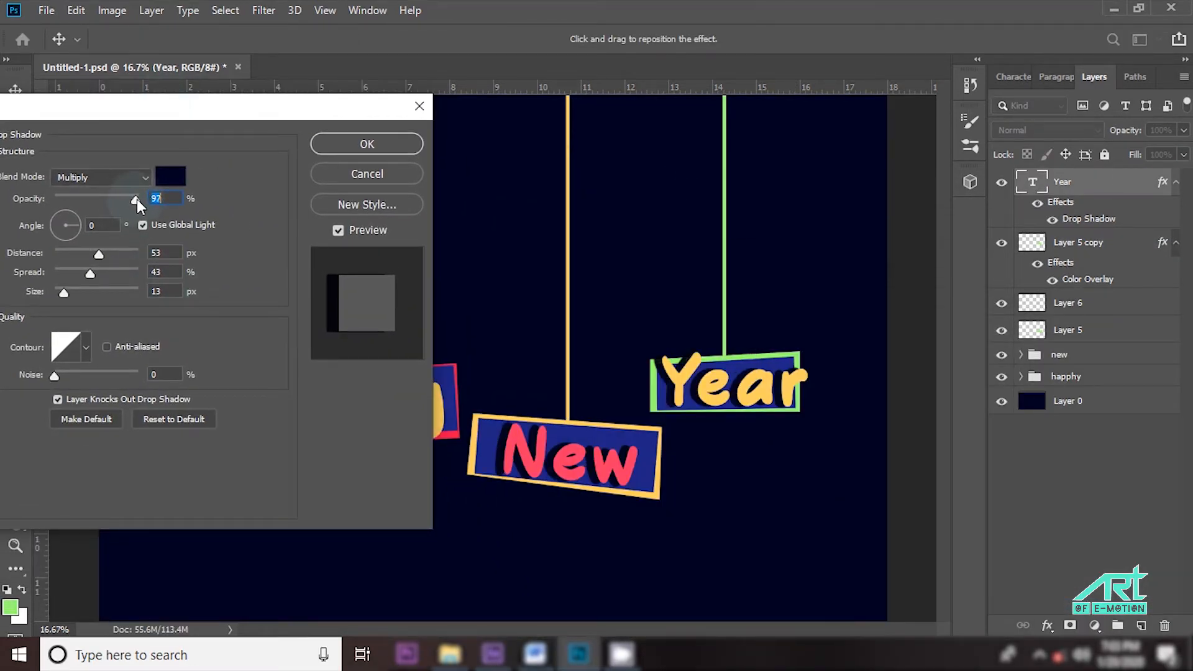
{"action": "left_click_drag", "start_coordinate": [134, 200], "coordinate": [136, 200]}
{"action": "left_click", "coordinate": [170, 176]}
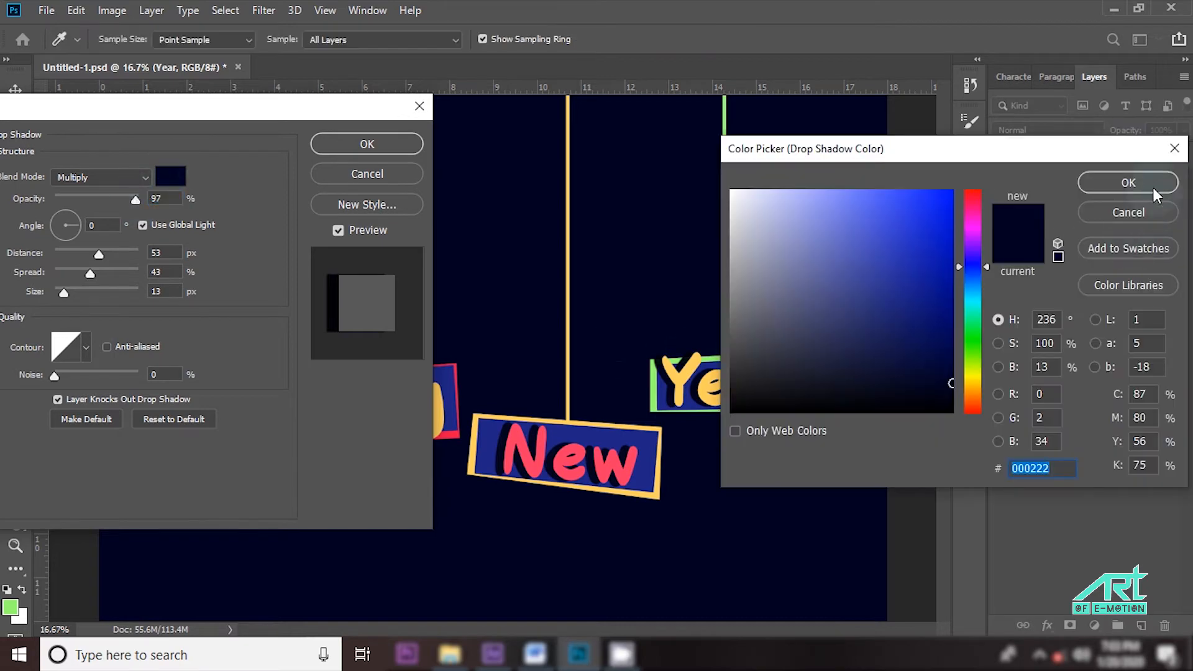
{"action": "left_click", "coordinate": [1127, 181]}
{"action": "key", "text": "Return"}
{"action": "left_click", "coordinate": [870, 506]}
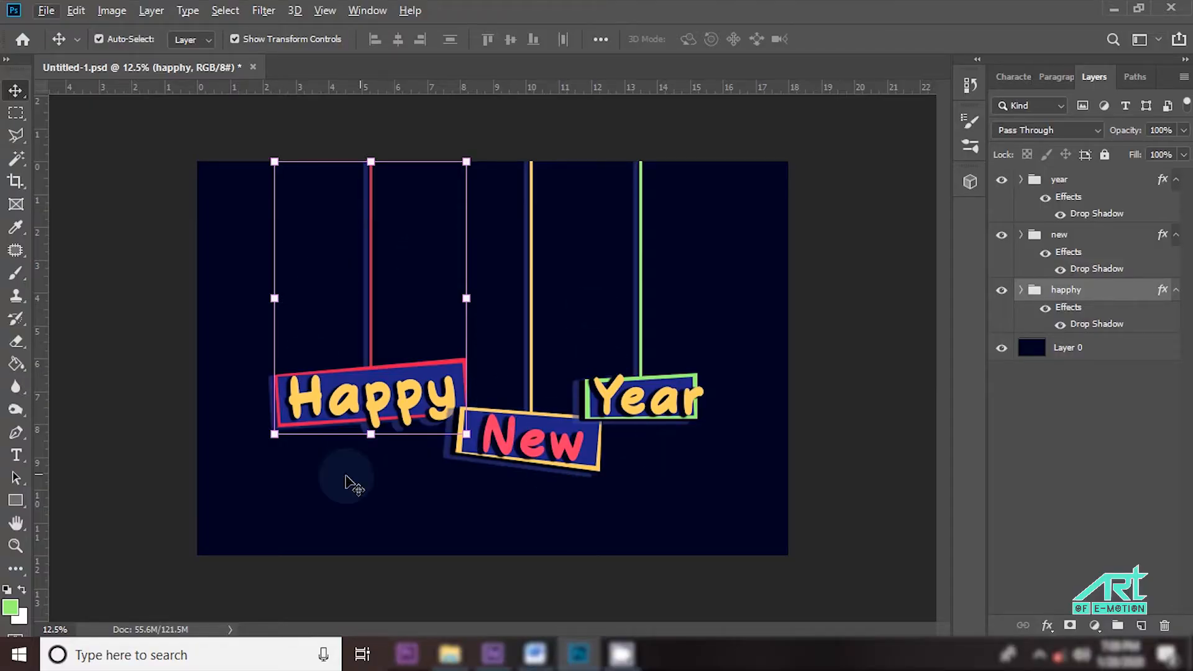
{"action": "left_click", "coordinate": [849, 301]}
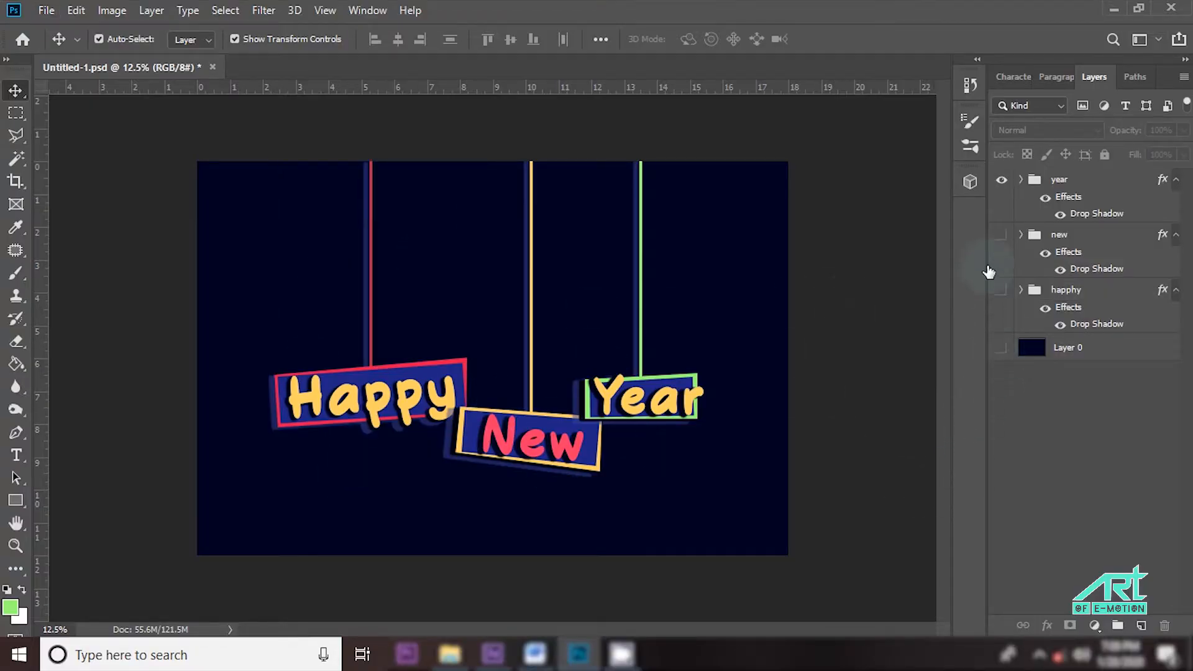
Hide the year group and the background so that only the happhy group is shown on transparency.
{"action": "left_click_drag", "start_coordinate": [989, 273], "coordinate": [999, 200]}
{"action": "left_click", "coordinate": [1067, 292]}
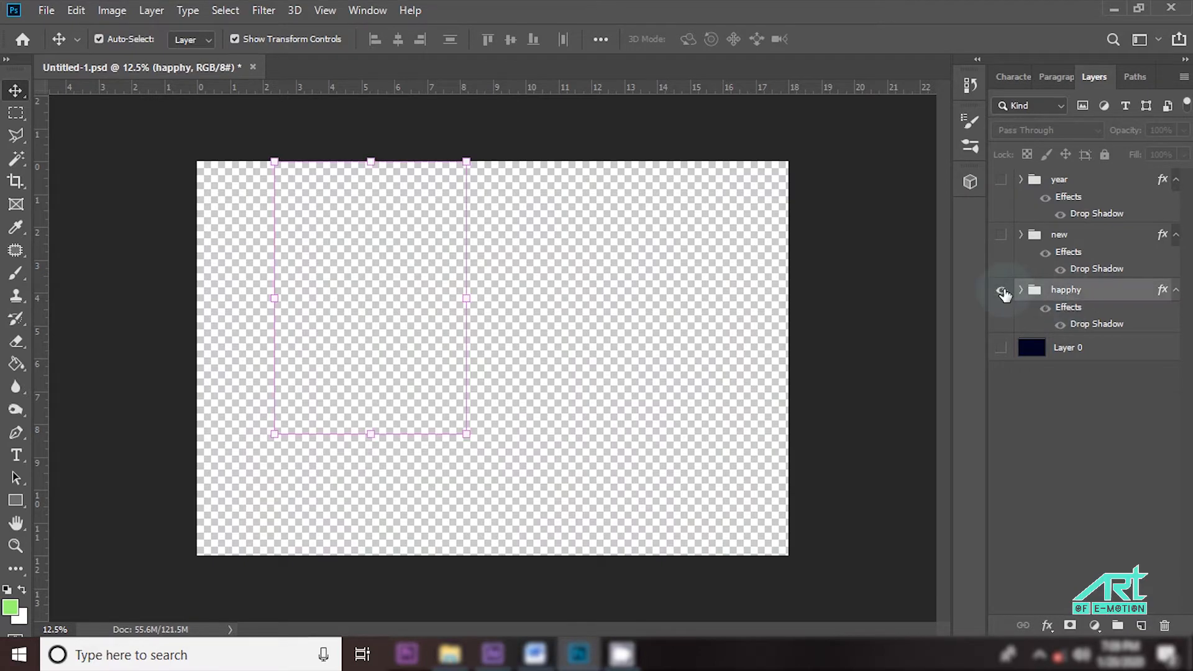
{"action": "left_click", "coordinate": [1001, 289]}
Save the isolated Happy artwork as a PNG named Happy in the Happy new year folder.
{"action": "left_click", "coordinate": [47, 10]}
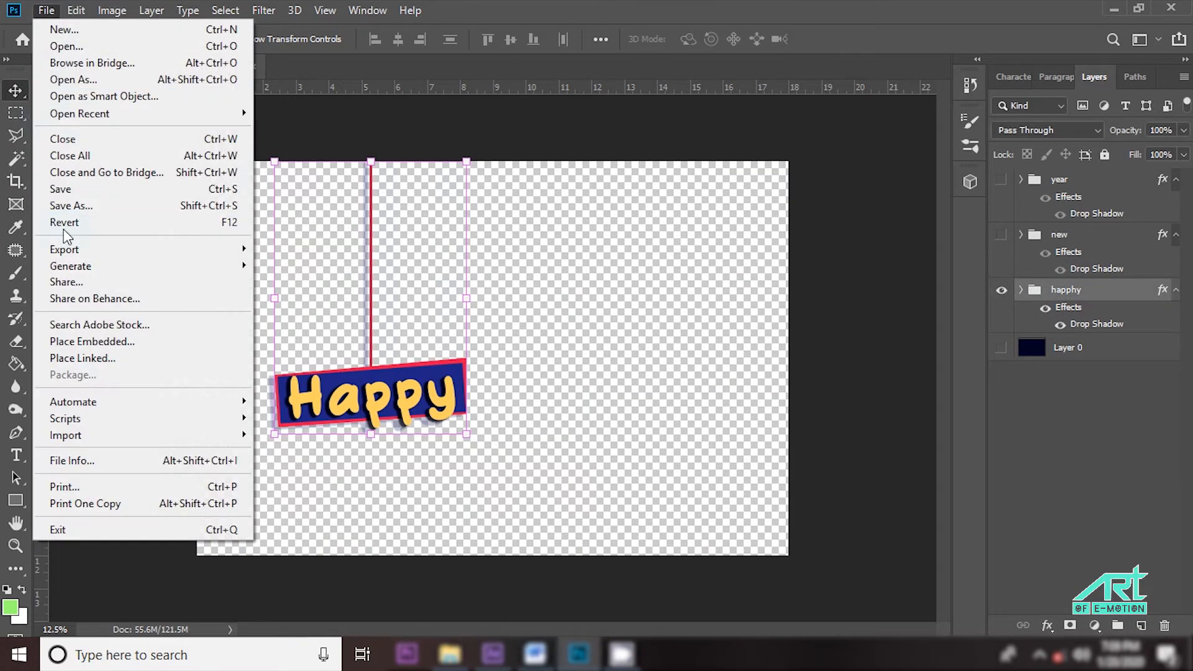
{"action": "left_click", "coordinate": [107, 208]}
{"action": "left_click", "coordinate": [407, 356]}
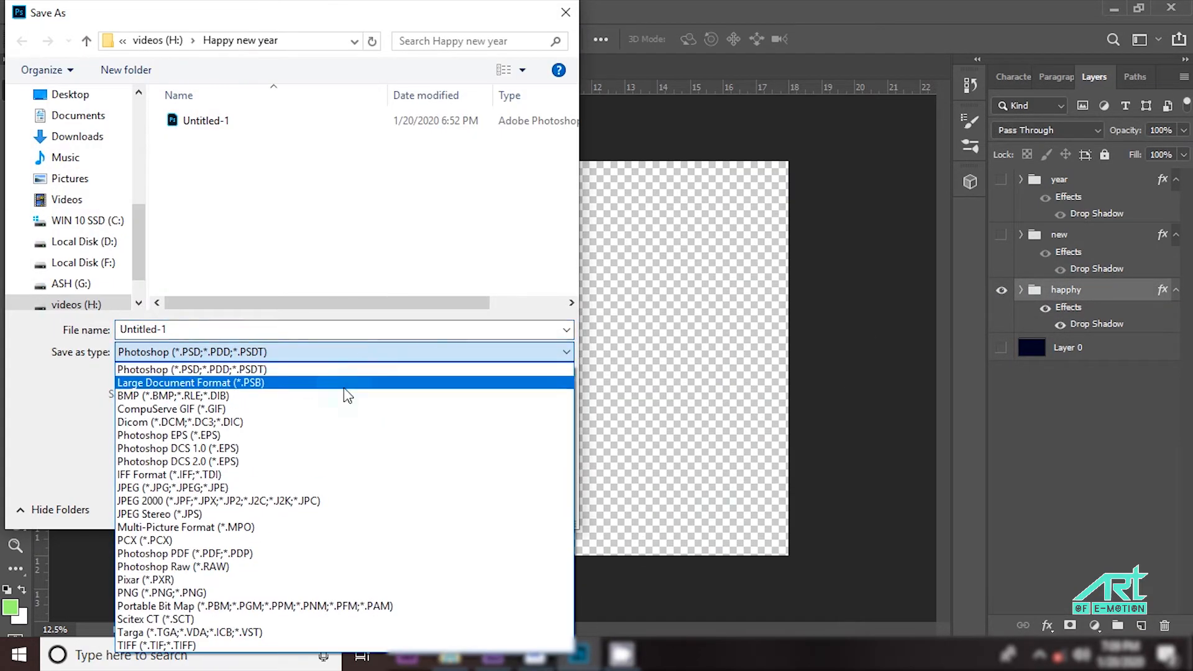
{"action": "left_click", "coordinate": [171, 593]}
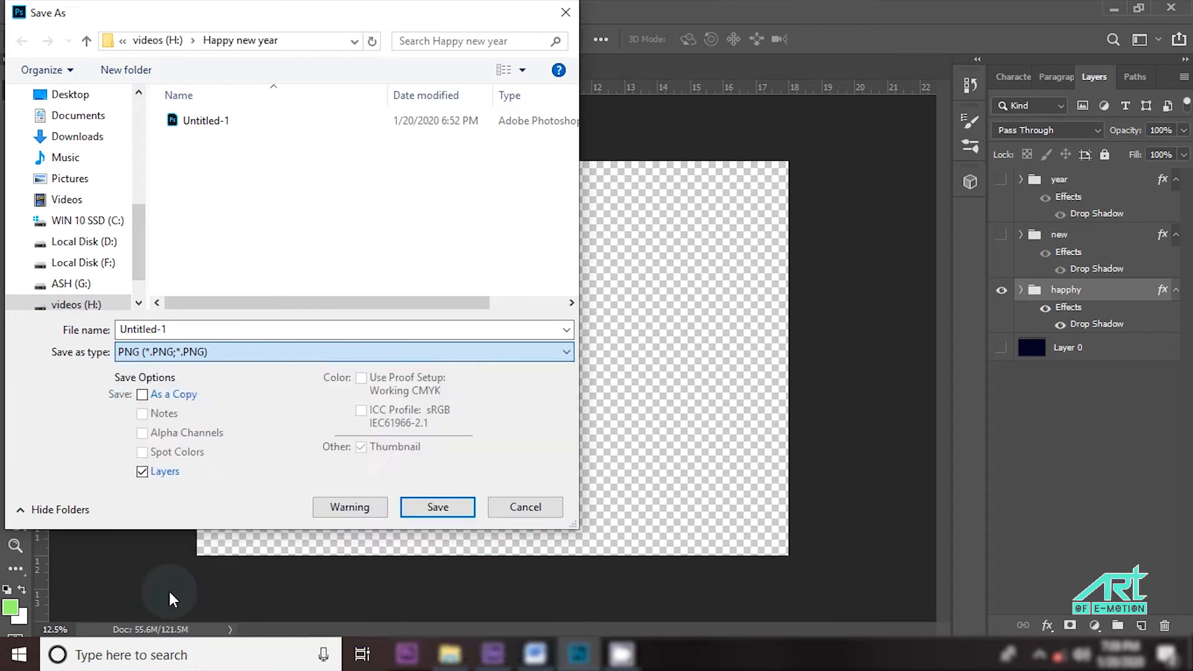
{"action": "left_click", "coordinate": [203, 329]}
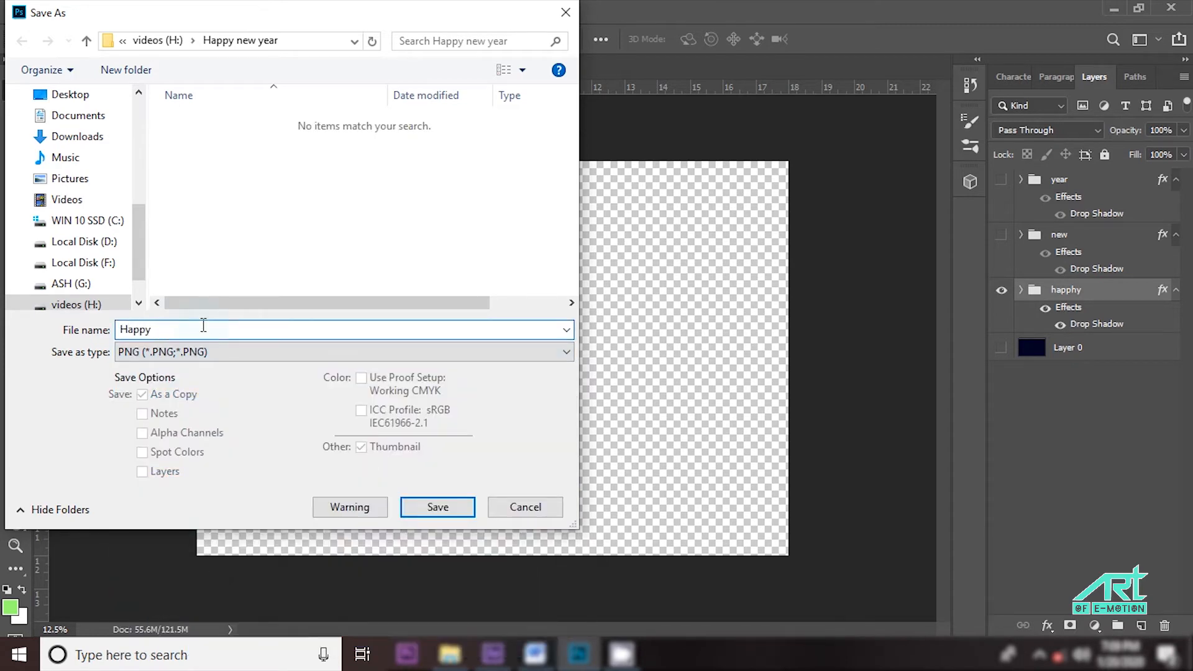
{"action": "left_click", "coordinate": [430, 513]}
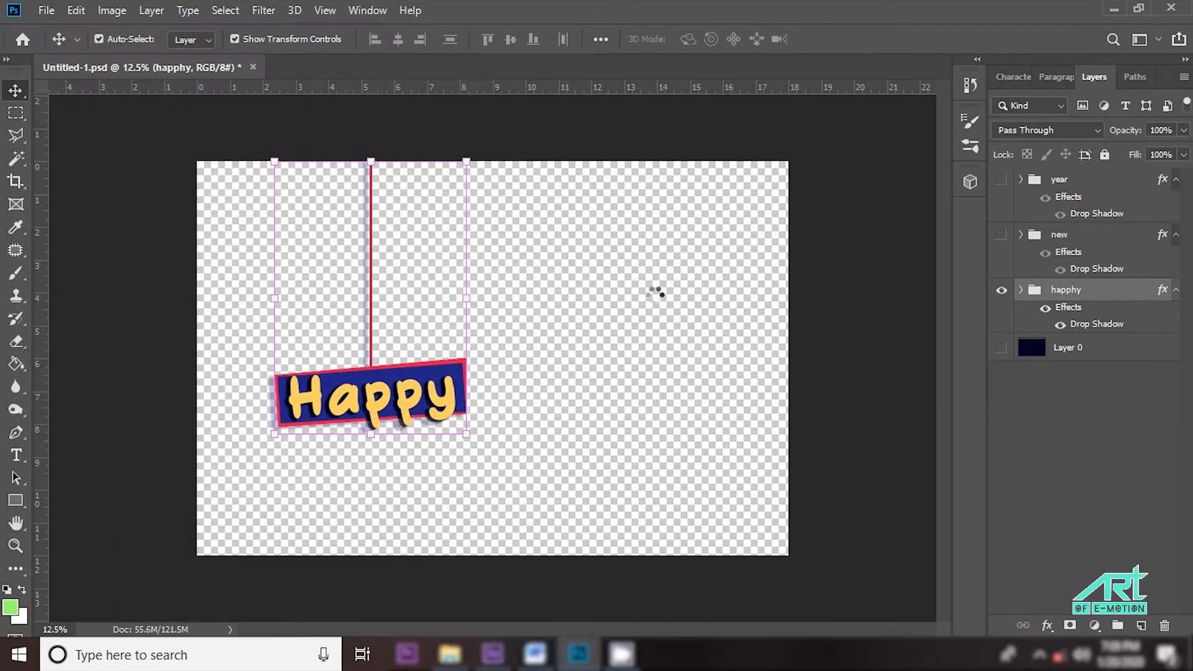
{"action": "left_click", "coordinate": [676, 189]}
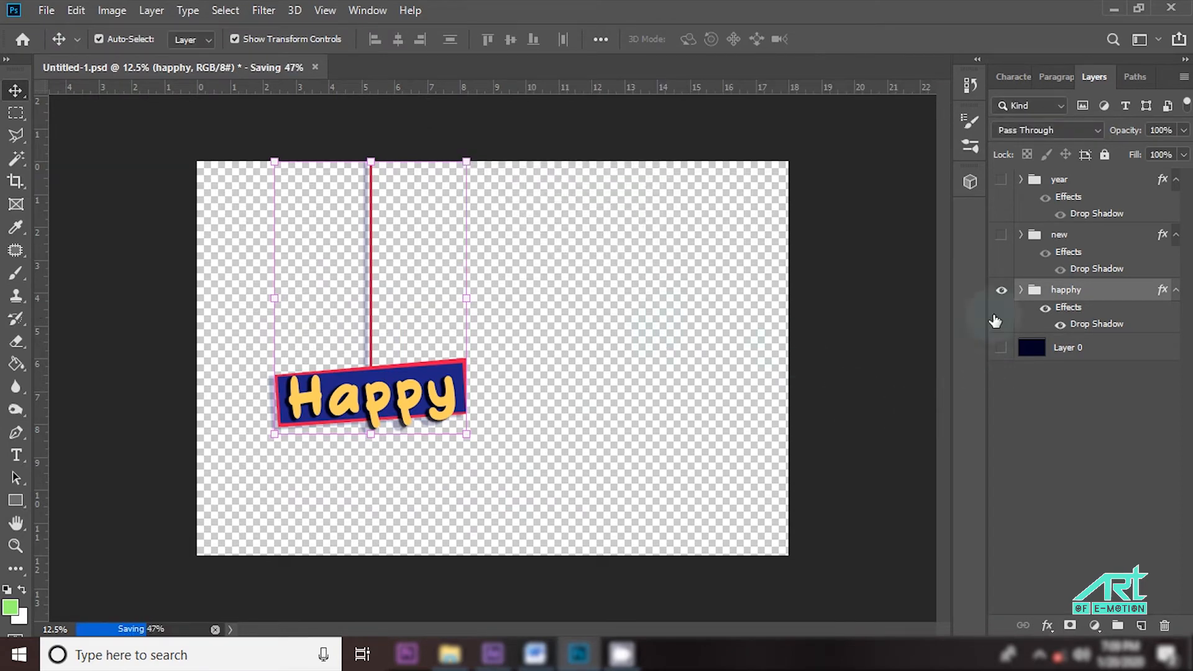
Show only the new group and save it as a PNG named New in the same folder.
{"action": "left_click", "coordinate": [1000, 290]}
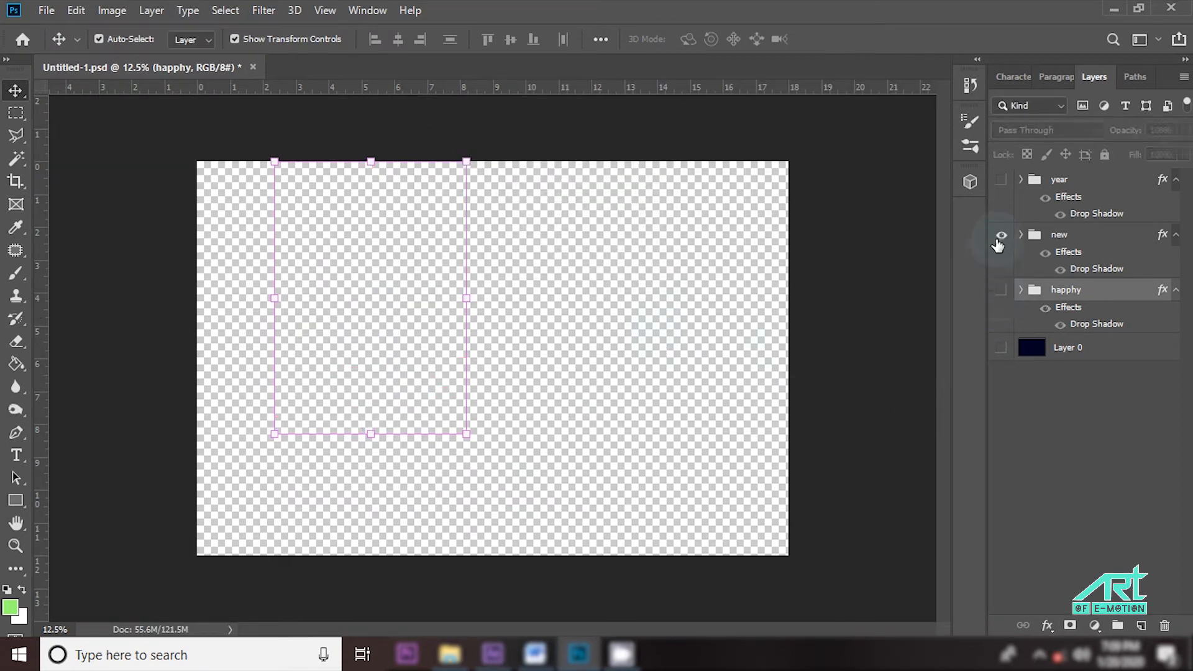
{"action": "left_click", "coordinate": [1001, 235]}
{"action": "left_click", "coordinate": [44, 10]}
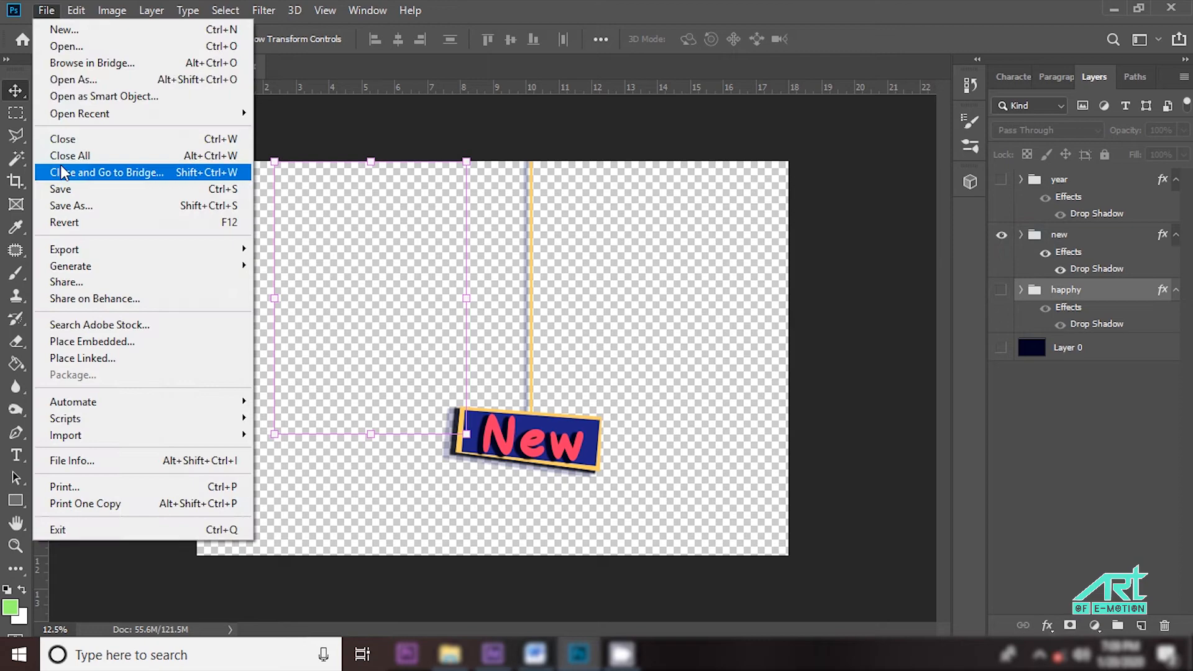
{"action": "left_click", "coordinate": [69, 205]}
{"action": "left_click", "coordinate": [493, 350]}
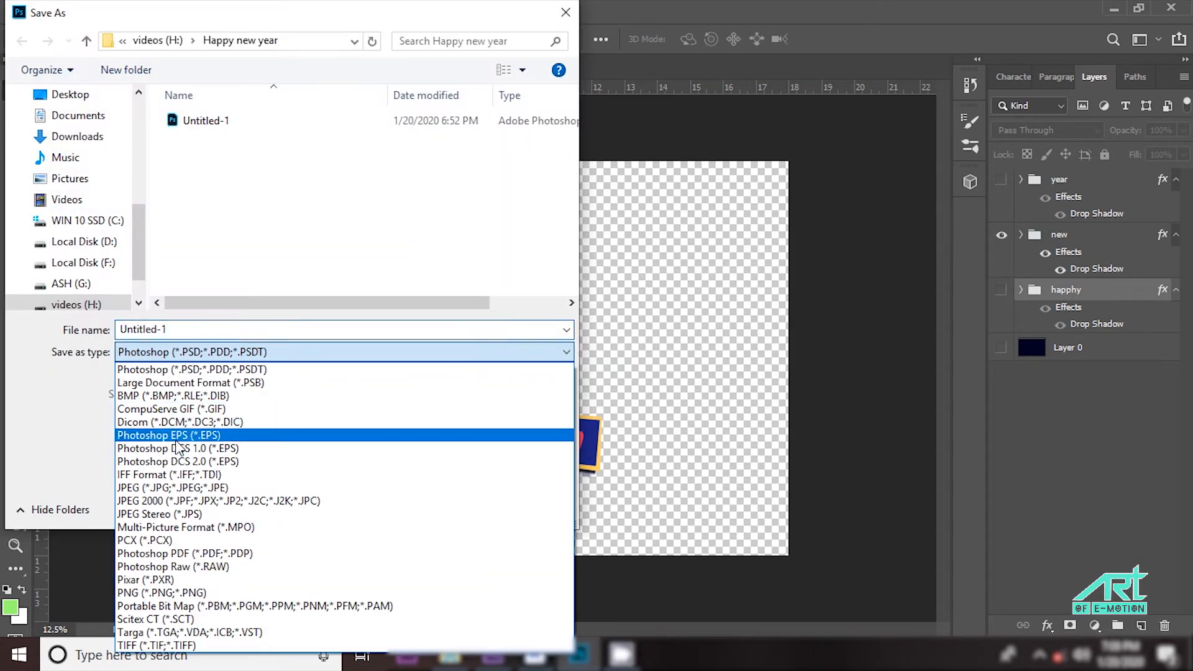
{"action": "left_click", "coordinate": [178, 593]}
{"action": "double_click", "coordinate": [169, 328]}
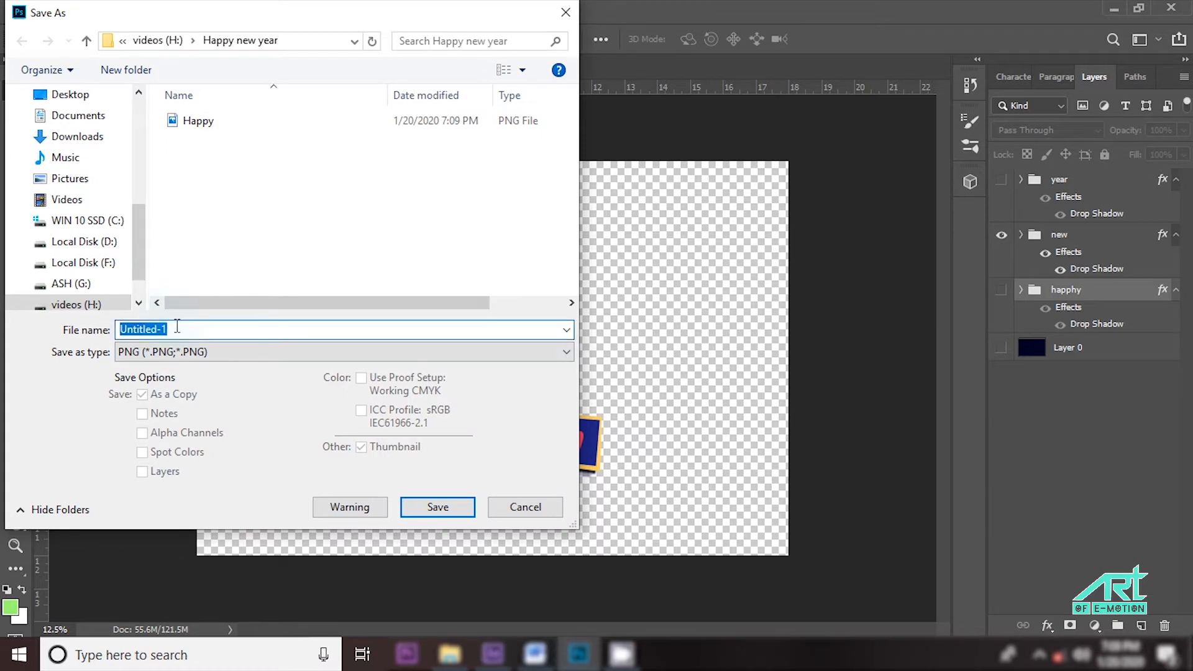
{"action": "left_click", "coordinate": [435, 508]}
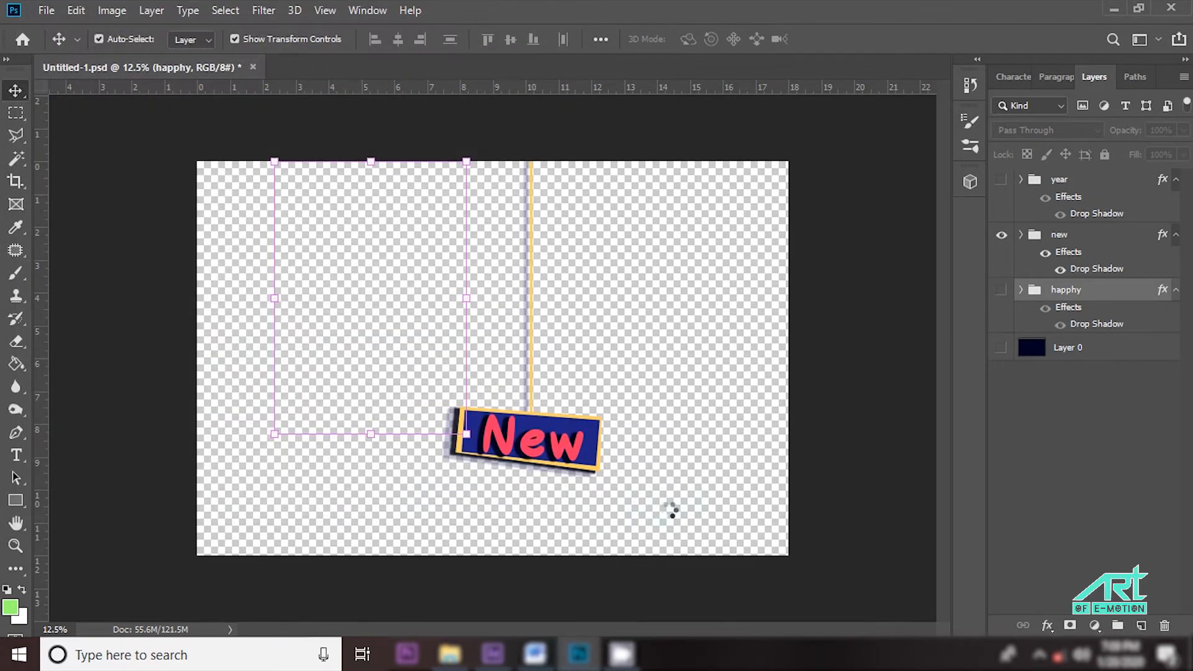
{"action": "left_click", "coordinate": [708, 185]}
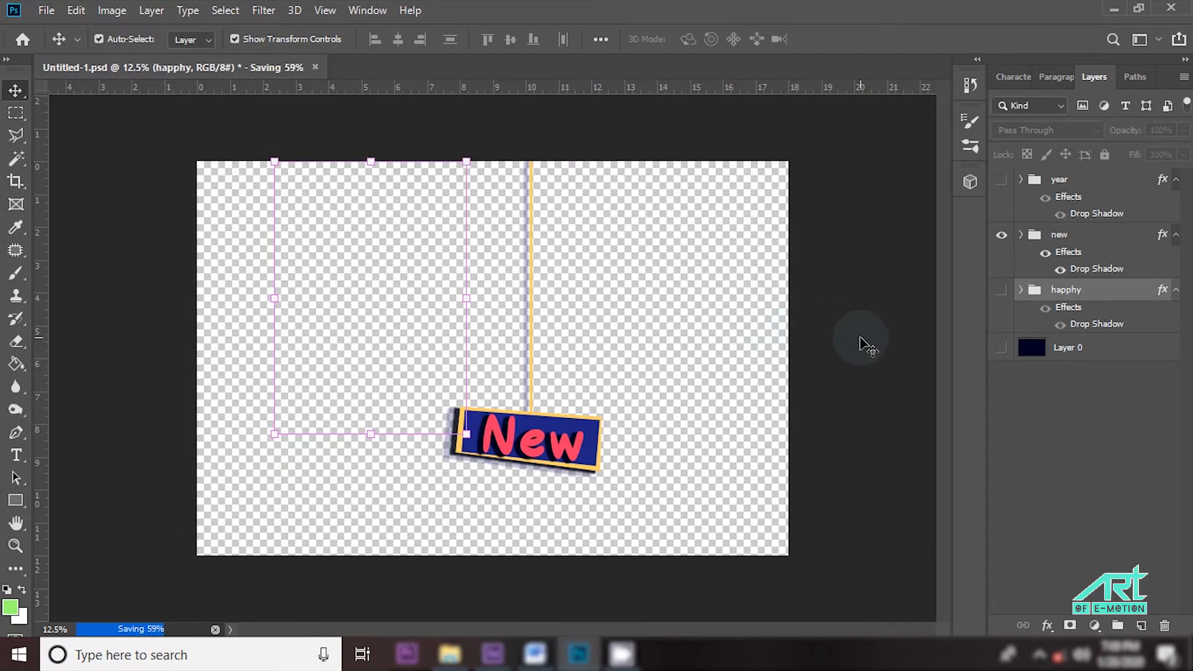
Show only the year group and save it as a PNG named Year in the same folder.
{"action": "left_click", "coordinate": [1001, 235]}
{"action": "left_click", "coordinate": [1000, 181]}
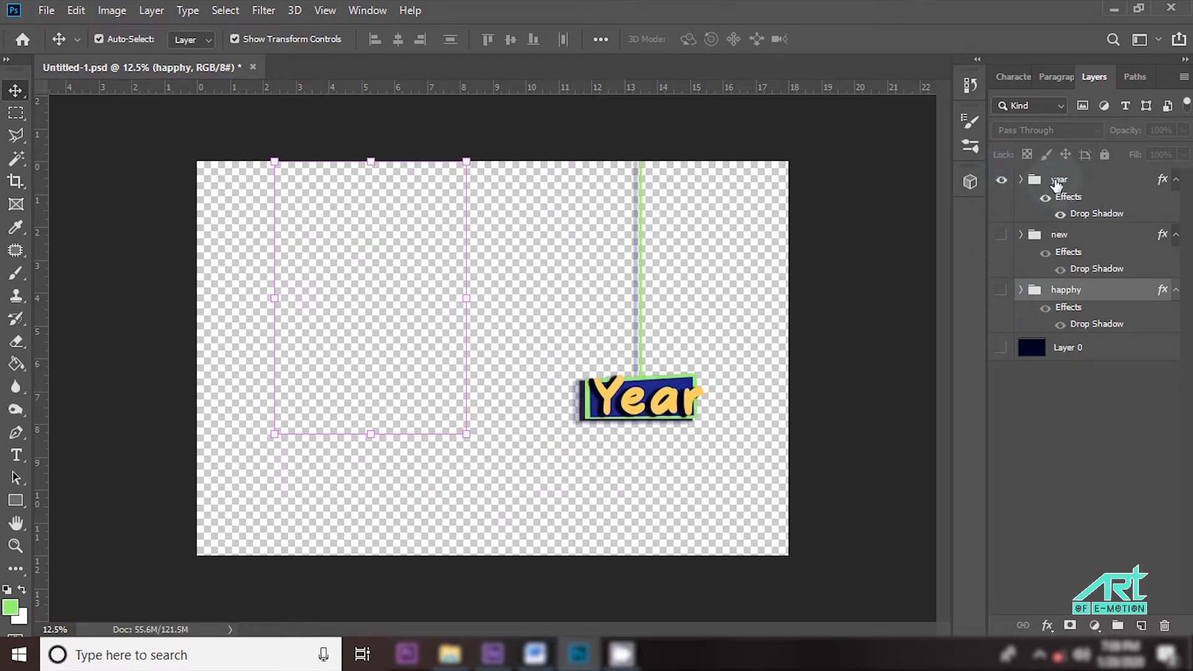
{"action": "left_click", "coordinate": [1054, 183]}
{"action": "left_click", "coordinate": [47, 10]}
{"action": "left_click", "coordinate": [75, 205]}
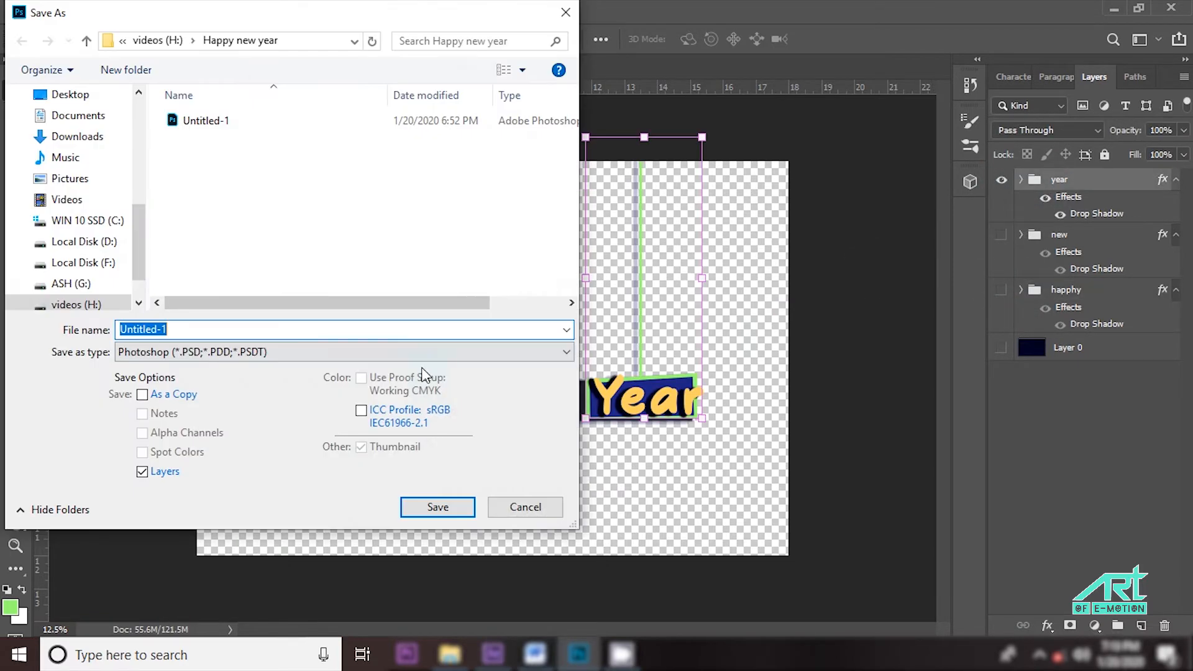
{"action": "left_click", "coordinate": [342, 352]}
{"action": "left_click", "coordinate": [170, 595]}
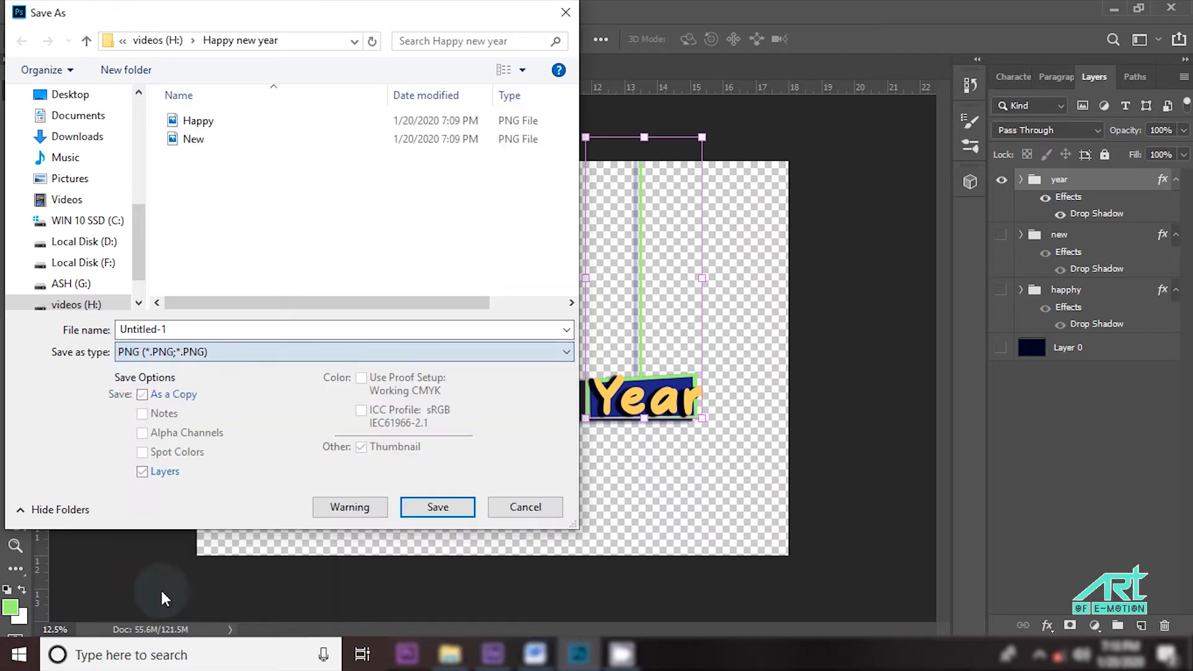
{"action": "left_click", "coordinate": [181, 331]}
{"action": "type", "text": "Year"}
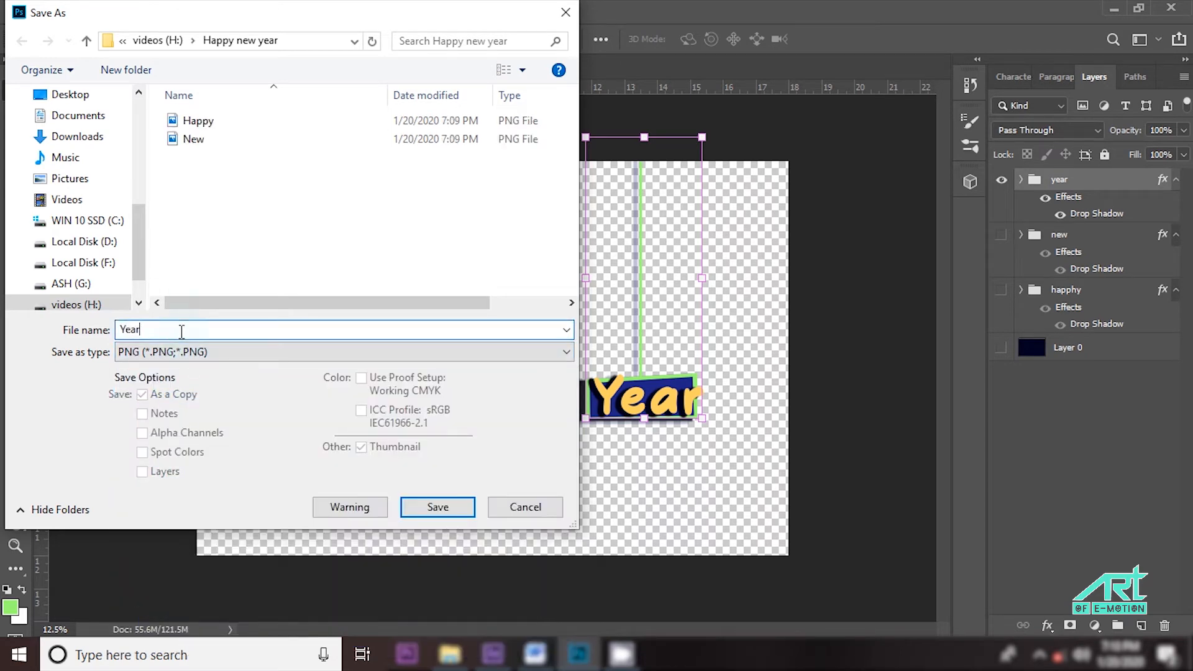
{"action": "left_click", "coordinate": [437, 506]}
{"action": "key", "text": "Return"}
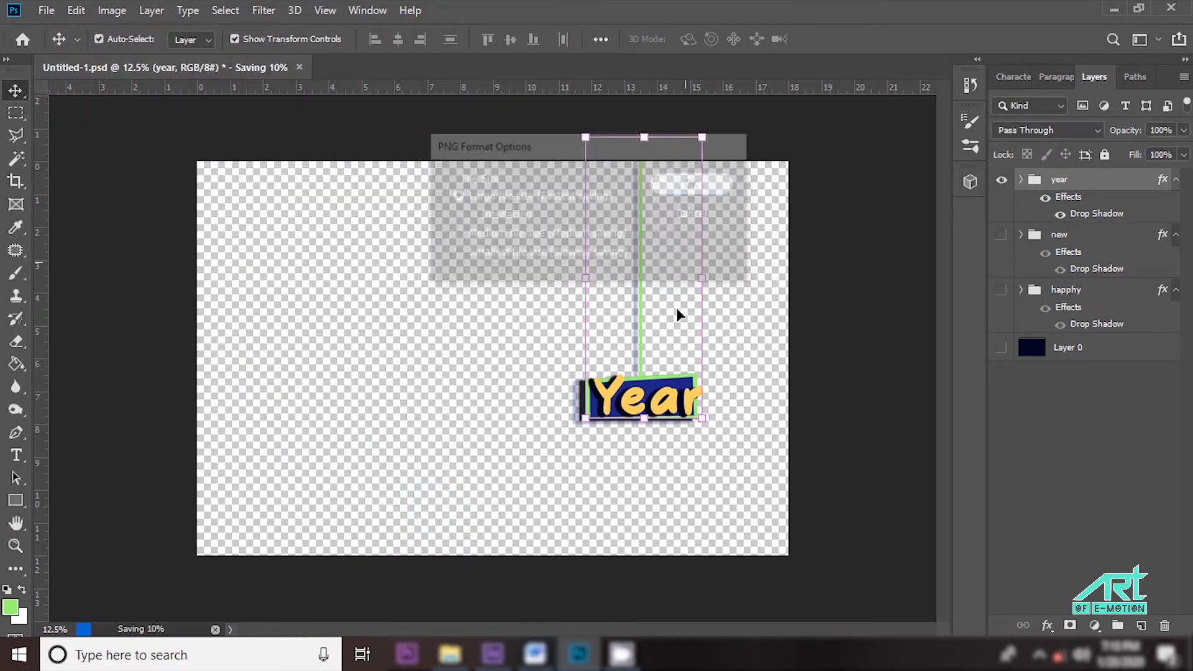
Switch to the Happy new year folder in File Explorer and preview the exported Happy, New and Year images.
{"action": "mouse_move", "coordinate": [449, 661]}
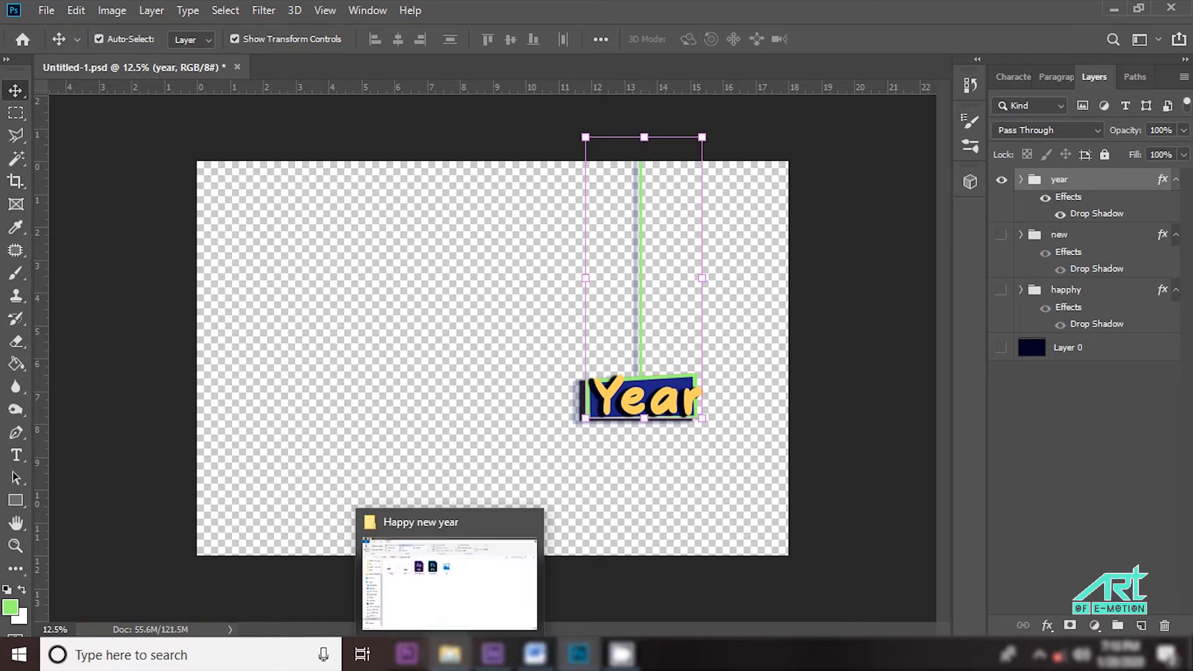
{"action": "left_click", "coordinate": [452, 590]}
{"action": "left_click", "coordinate": [198, 228]}
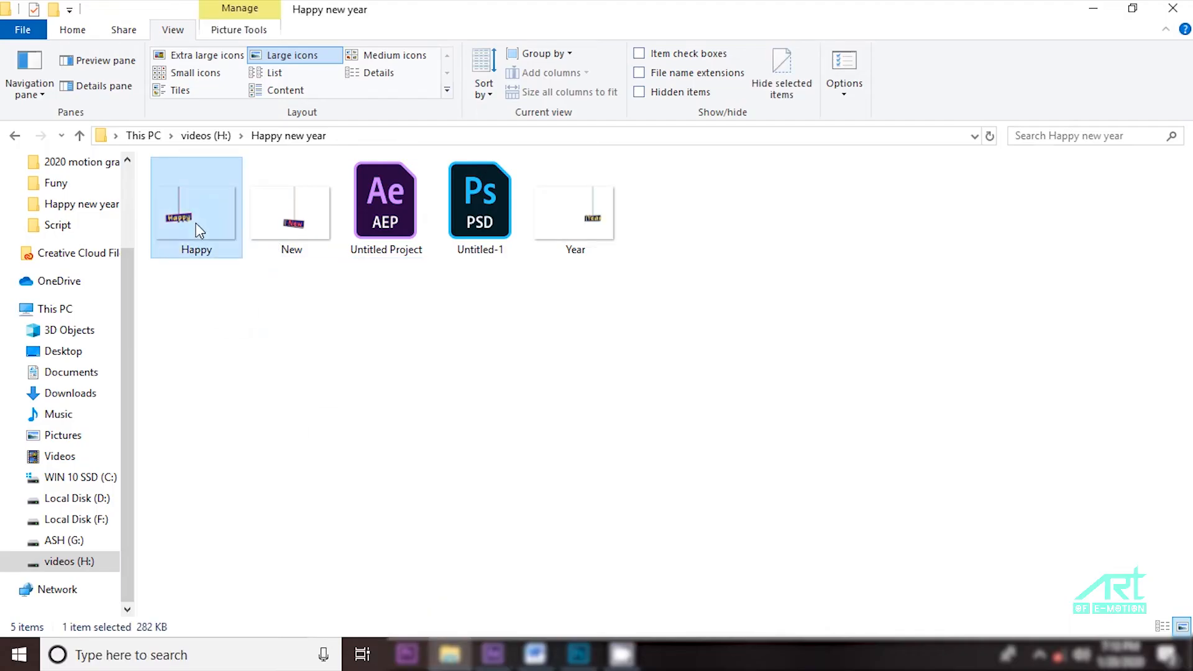
{"action": "double_click", "coordinate": [198, 229]}
{"action": "left_click", "coordinate": [1149, 338]}
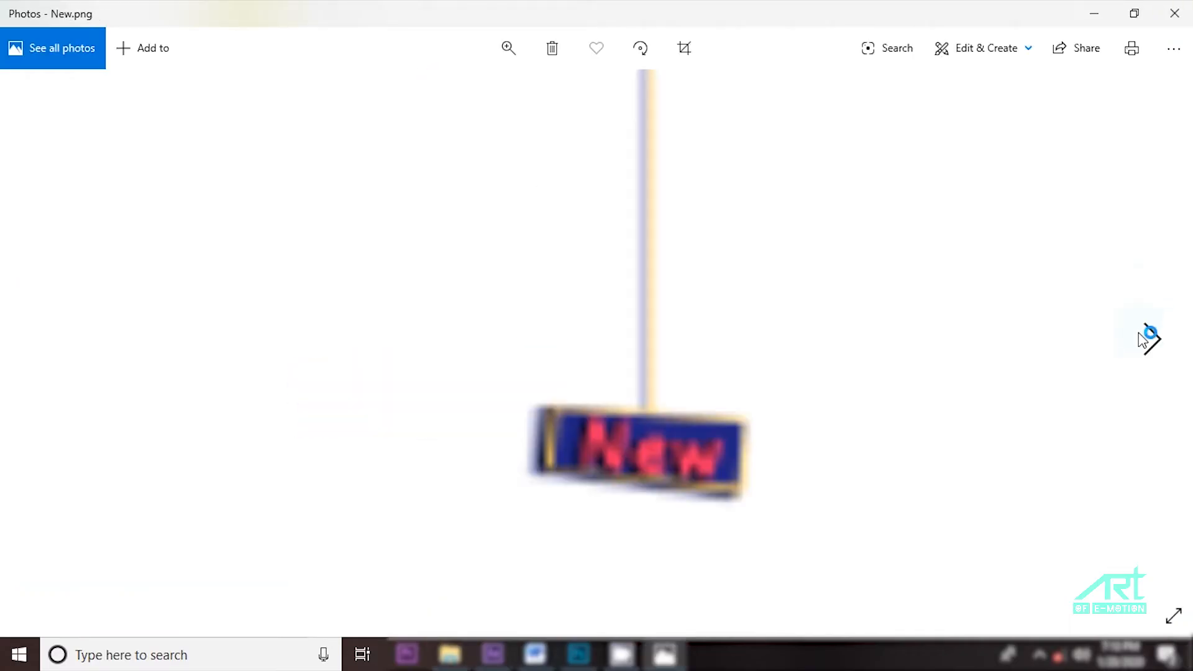
{"action": "left_click", "coordinate": [1149, 337]}
{"action": "left_click", "coordinate": [1174, 13]}
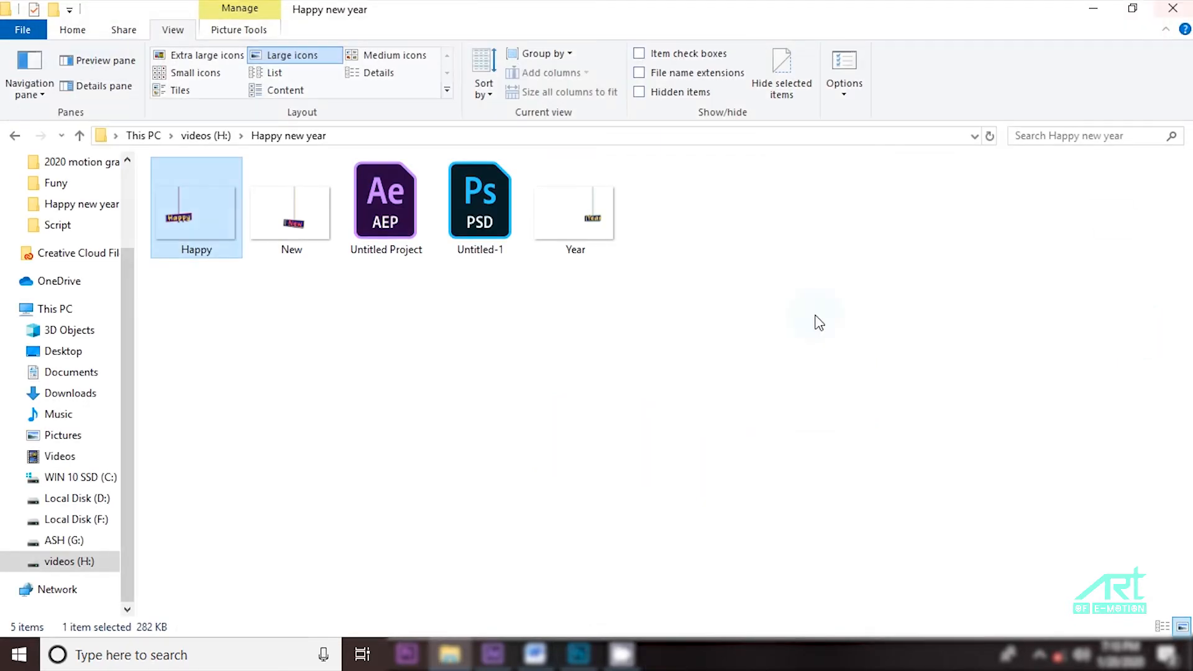
Import the Happy, New and Year PNG files from the folder into the After Effects project.
{"action": "left_click", "coordinate": [326, 225], "text": "ctrl"}
{"action": "left_click", "coordinate": [490, 227], "text": "ctrl"}
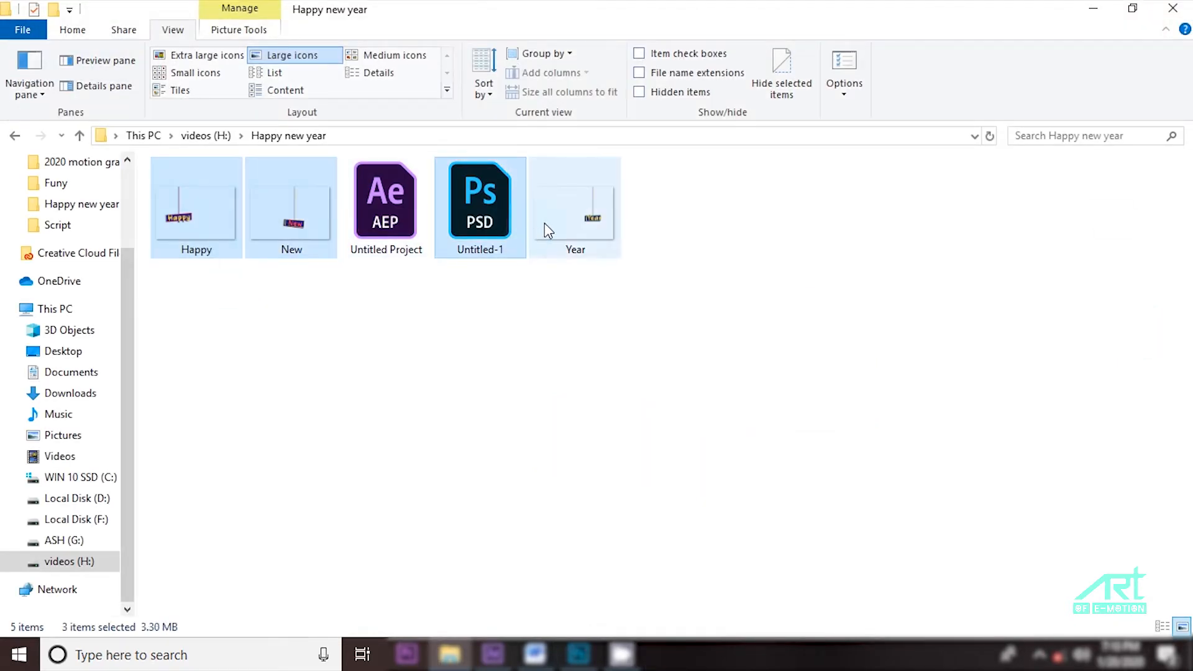
{"action": "left_click", "coordinate": [544, 222], "text": "ctrl"}
{"action": "left_click", "coordinate": [475, 246], "text": "ctrl"}
{"action": "left_click_drag", "start_coordinate": [181, 222], "coordinate": [224, 390]}
Create a composition named Comp 1 with the Custom preset at 1920 x 1080 px, 25 fps and 10 seconds.
{"action": "left_click", "coordinate": [499, 266]}
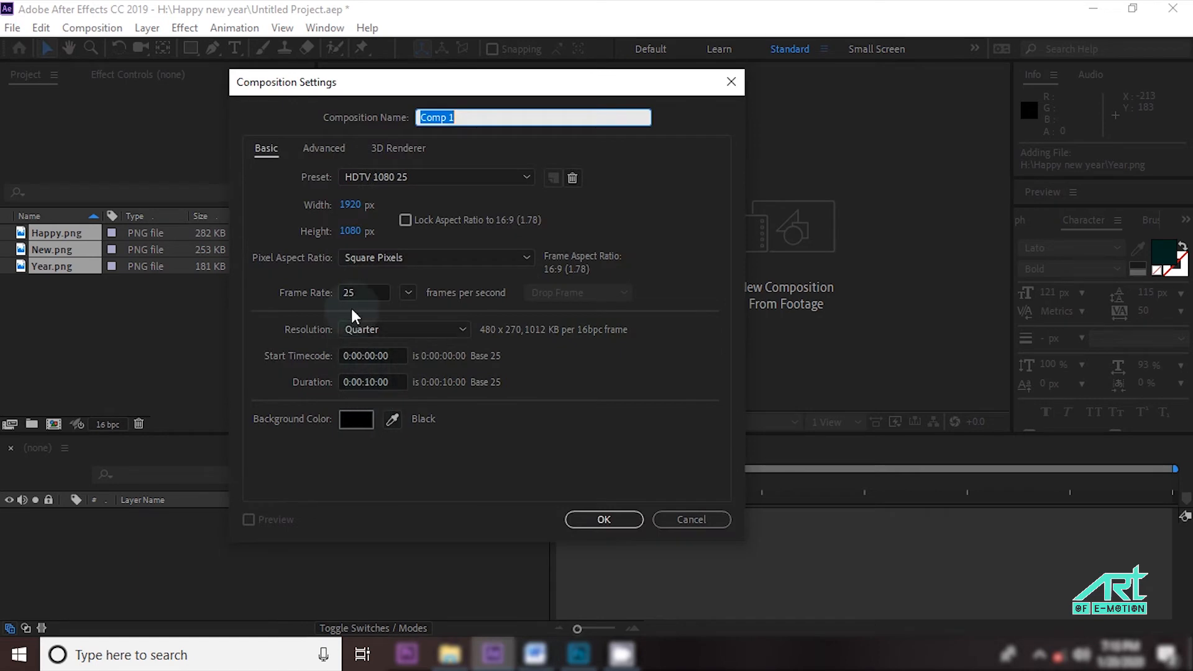
{"action": "left_click", "coordinate": [447, 180]}
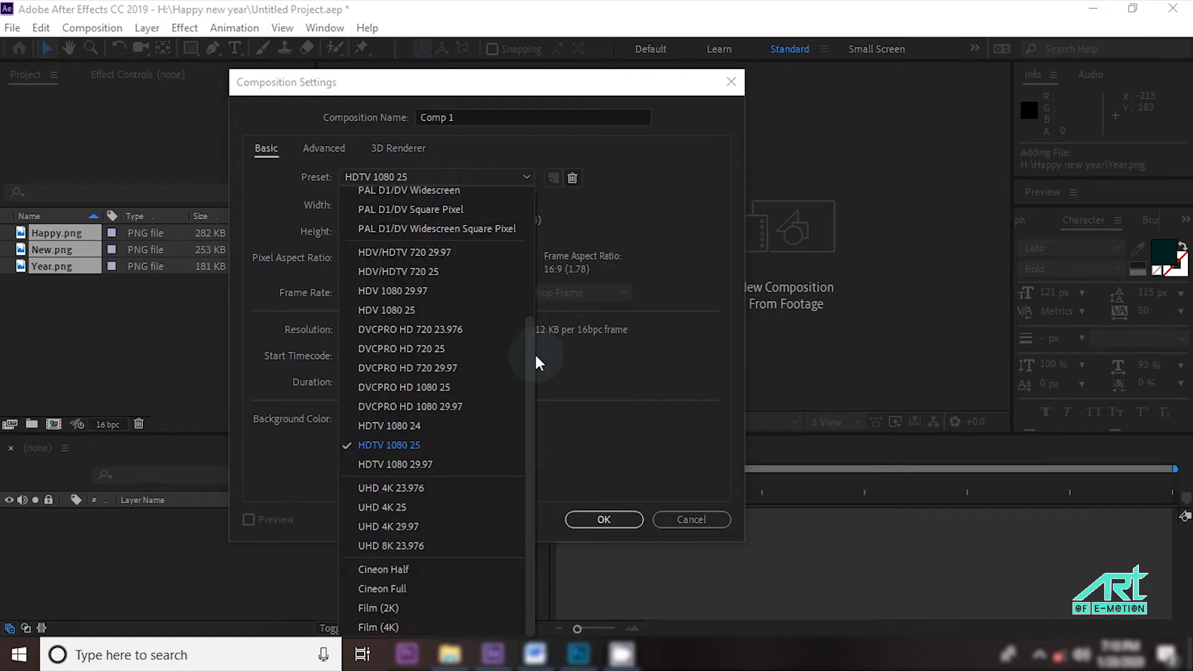
{"action": "left_click_drag", "start_coordinate": [534, 353], "coordinate": [534, 197]}
{"action": "left_click", "coordinate": [430, 195]}
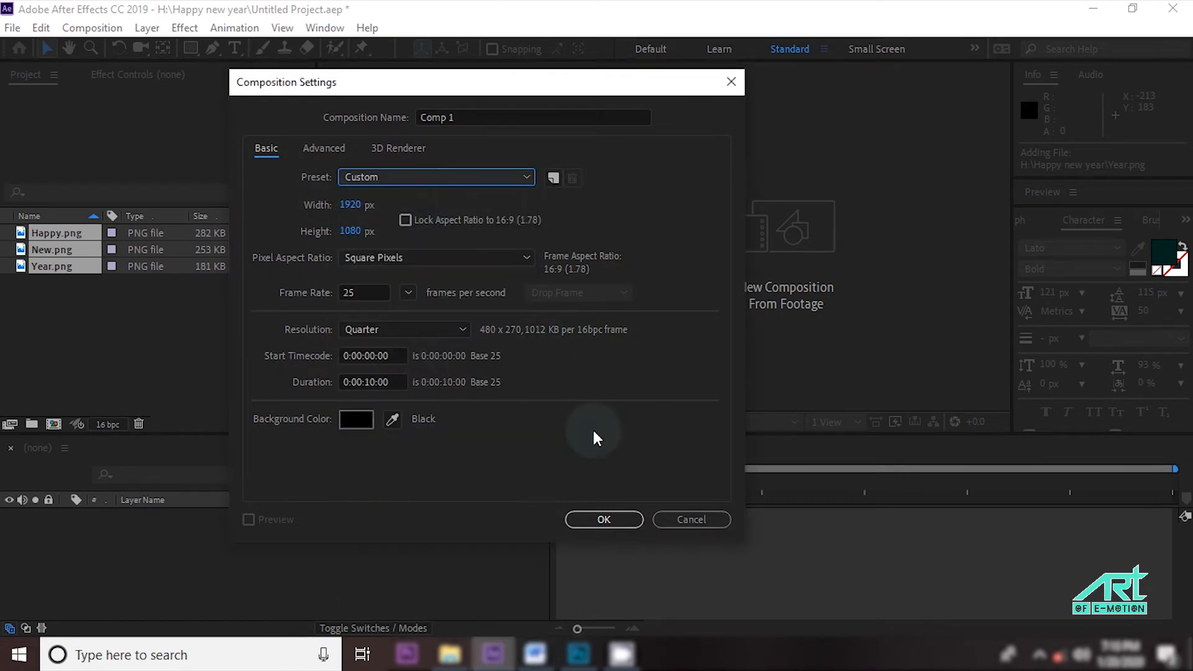
{"action": "left_click", "coordinate": [596, 520]}
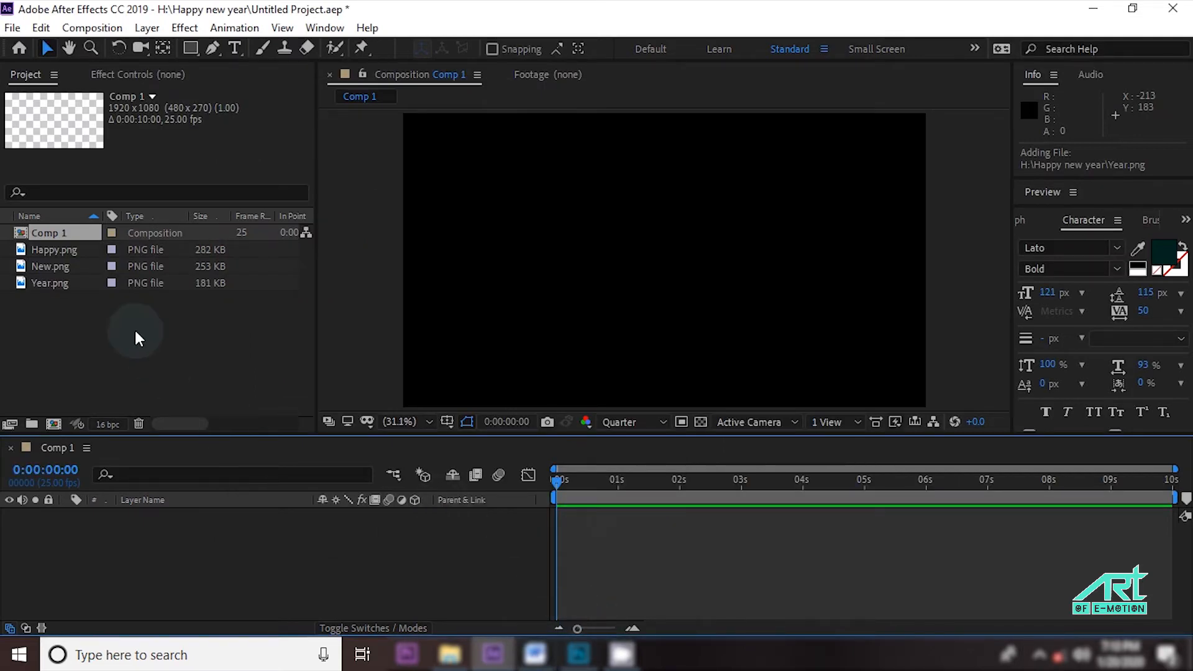
Add Happy.png, New.png and Year.png to Comp 1 as layers and scale all three to 35%.
{"action": "left_click", "coordinate": [73, 247]}
{"action": "left_click_drag", "start_coordinate": [54, 319], "coordinate": [100, 558]}
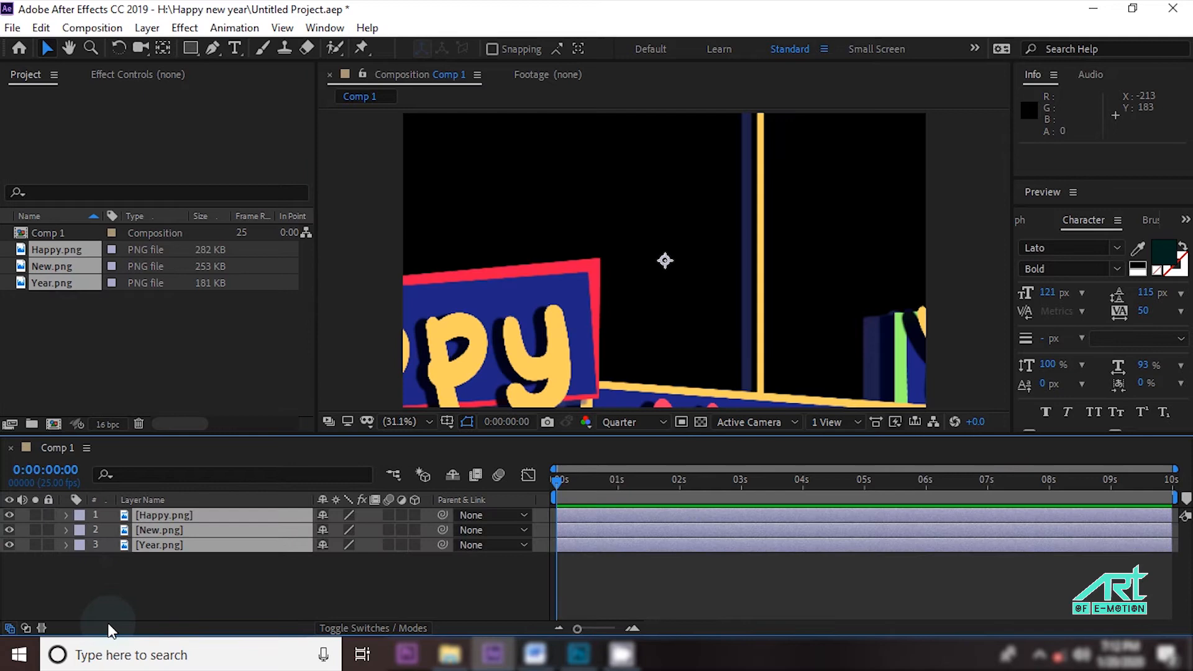
{"action": "left_click", "coordinate": [66, 545]}
{"action": "left_click", "coordinate": [81, 560]}
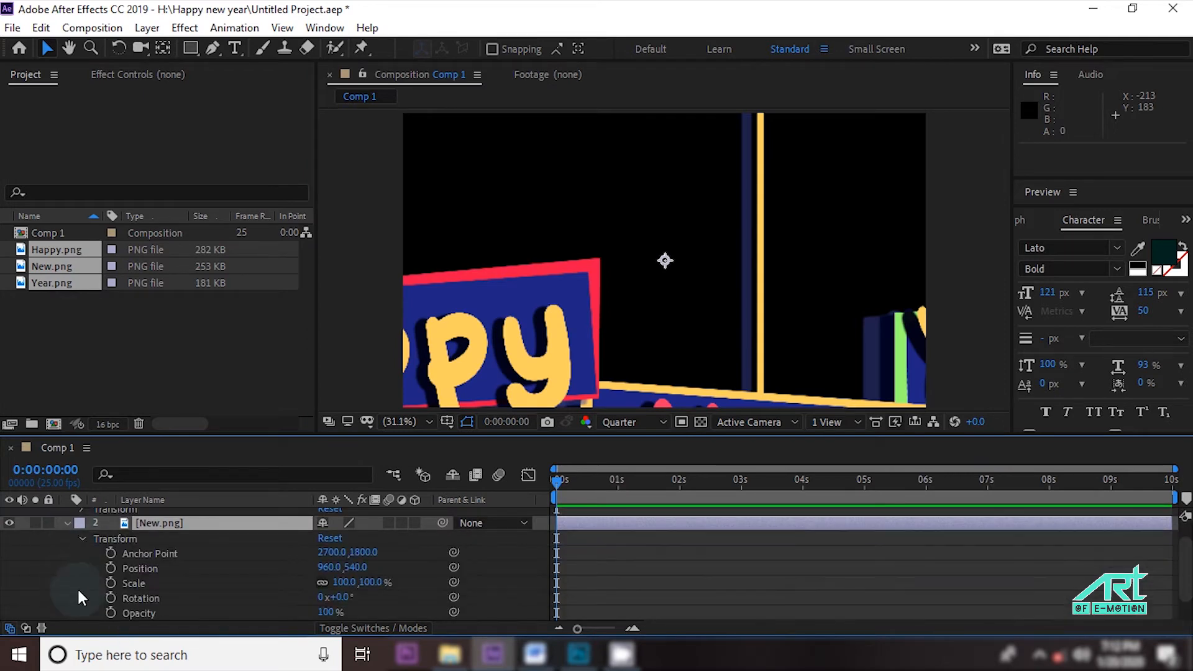
{"action": "left_click_drag", "start_coordinate": [342, 582], "coordinate": [299, 594]}
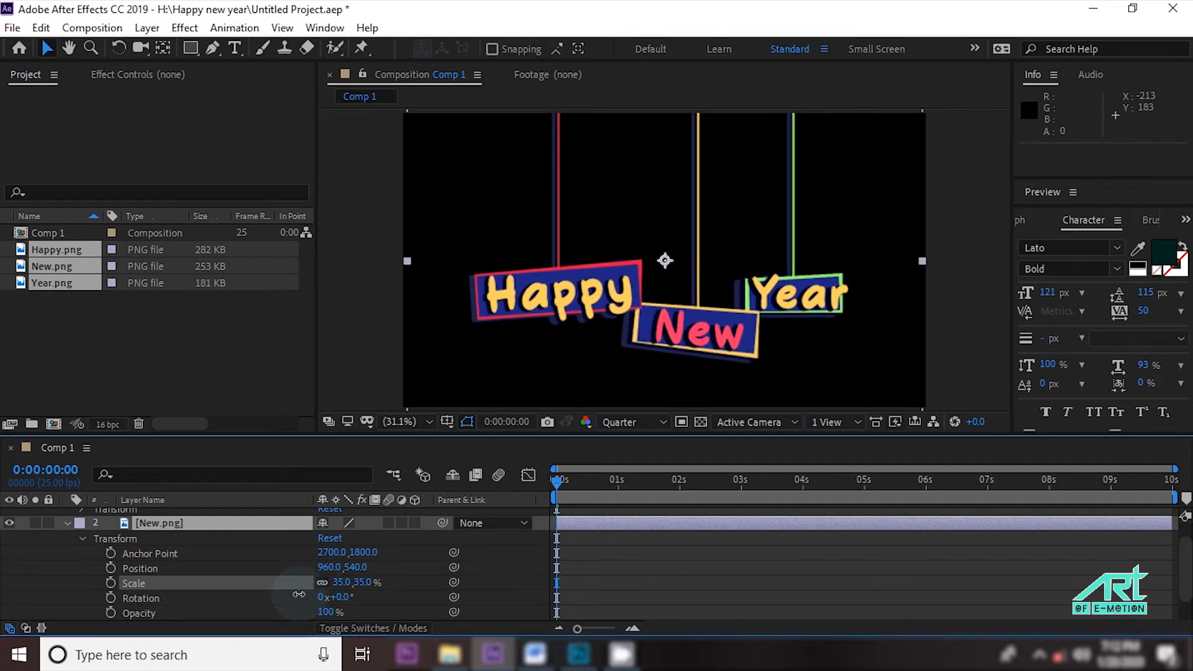
{"action": "left_click", "coordinate": [66, 523]}
Hide the New.png and Year.png layers, leaving only Happy.png shown and selected.
{"action": "key", "text": "ctrl+a"}
{"action": "left_click", "coordinate": [9, 545]}
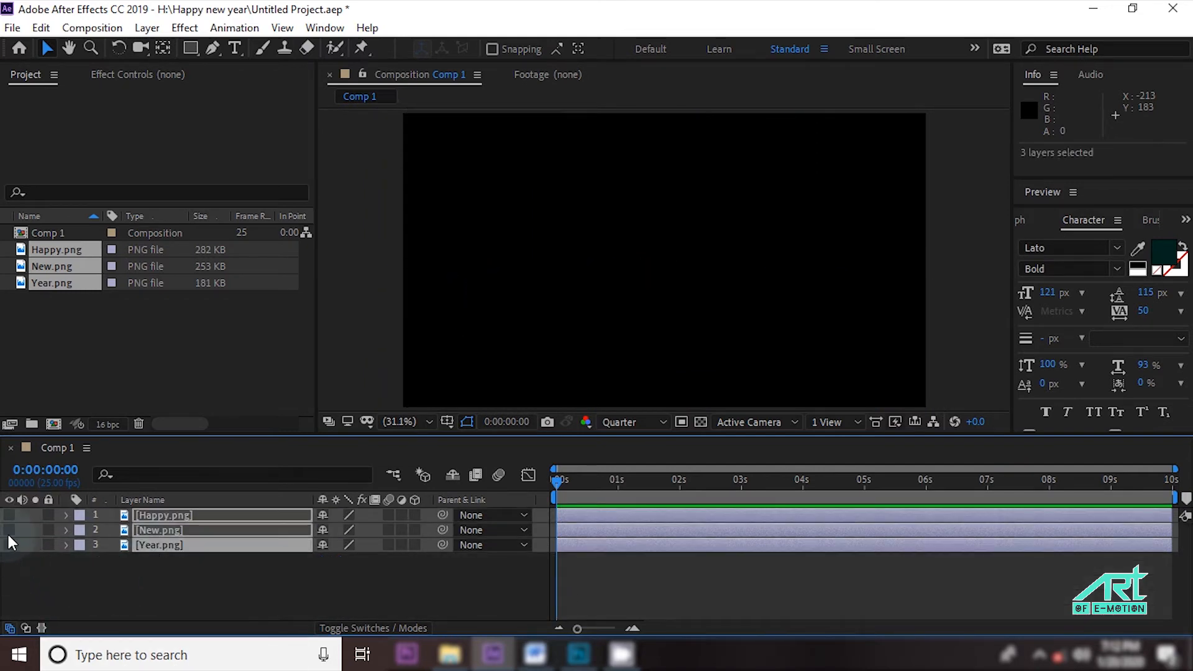
{"action": "key", "text": "ctrl+shift+a"}
{"action": "left_click", "coordinate": [173, 519]}
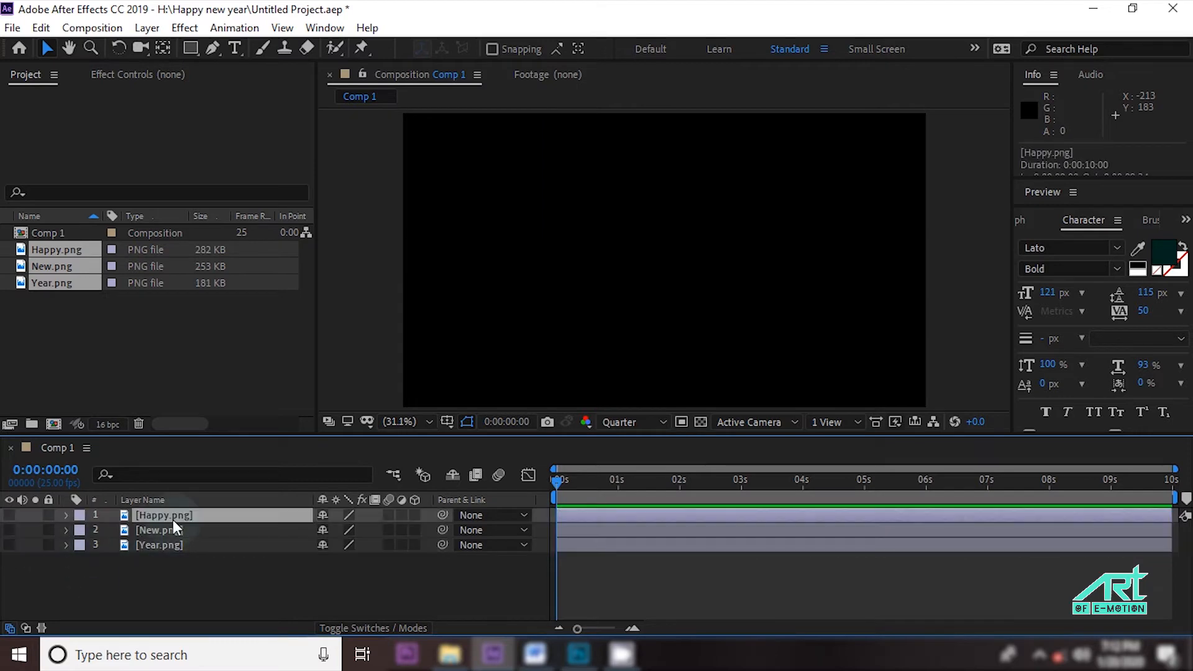
{"action": "left_click", "coordinate": [9, 515]}
Start Position and Scale keyframes for Happy.png at 0:00:00:00, with proportions unlinked, vertical scale 22% and Y position -152.
{"action": "left_click", "coordinate": [66, 515]}
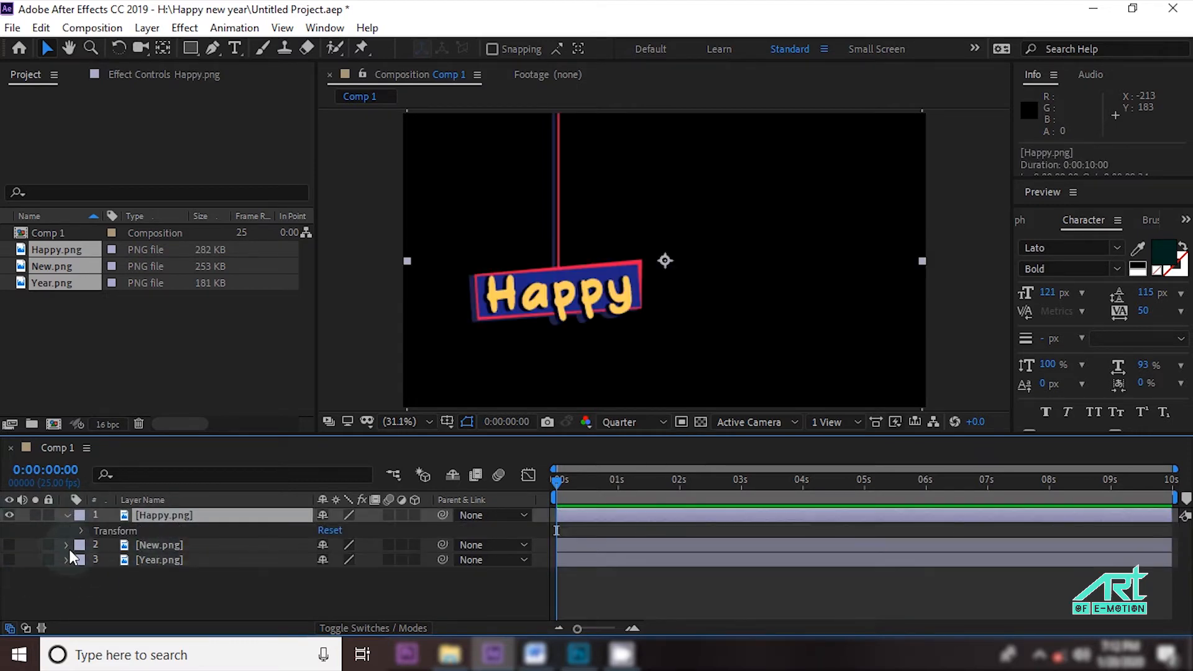
{"action": "left_click", "coordinate": [82, 530]}
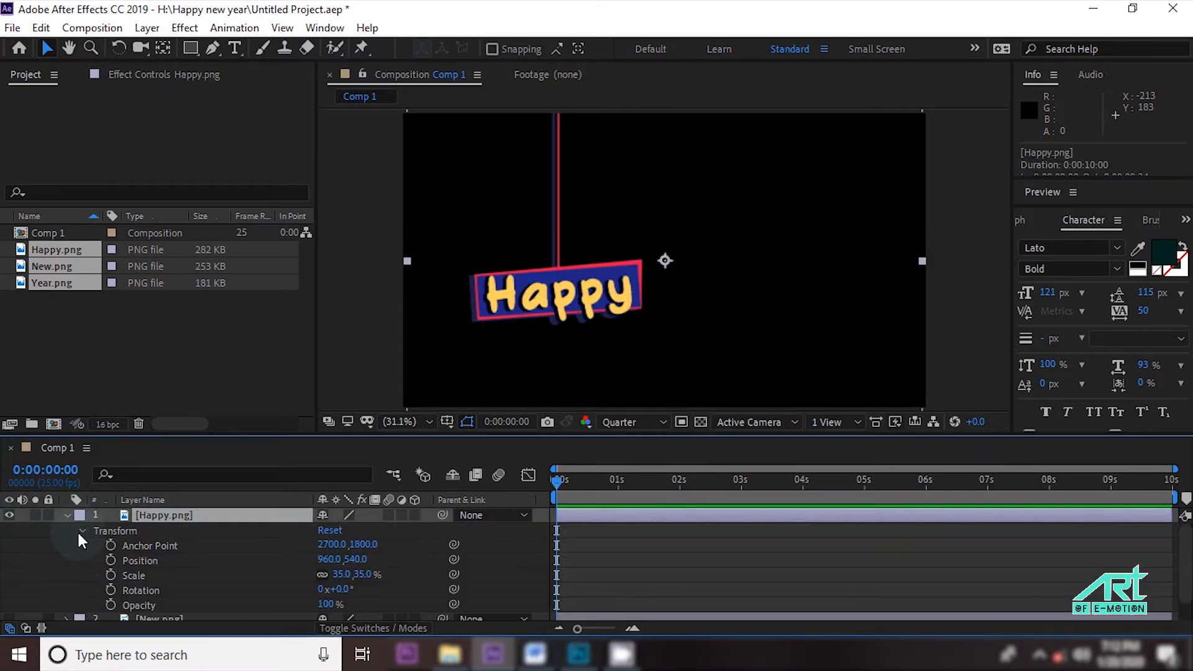
{"action": "left_click", "coordinate": [154, 559]}
{"action": "left_click", "coordinate": [124, 577]}
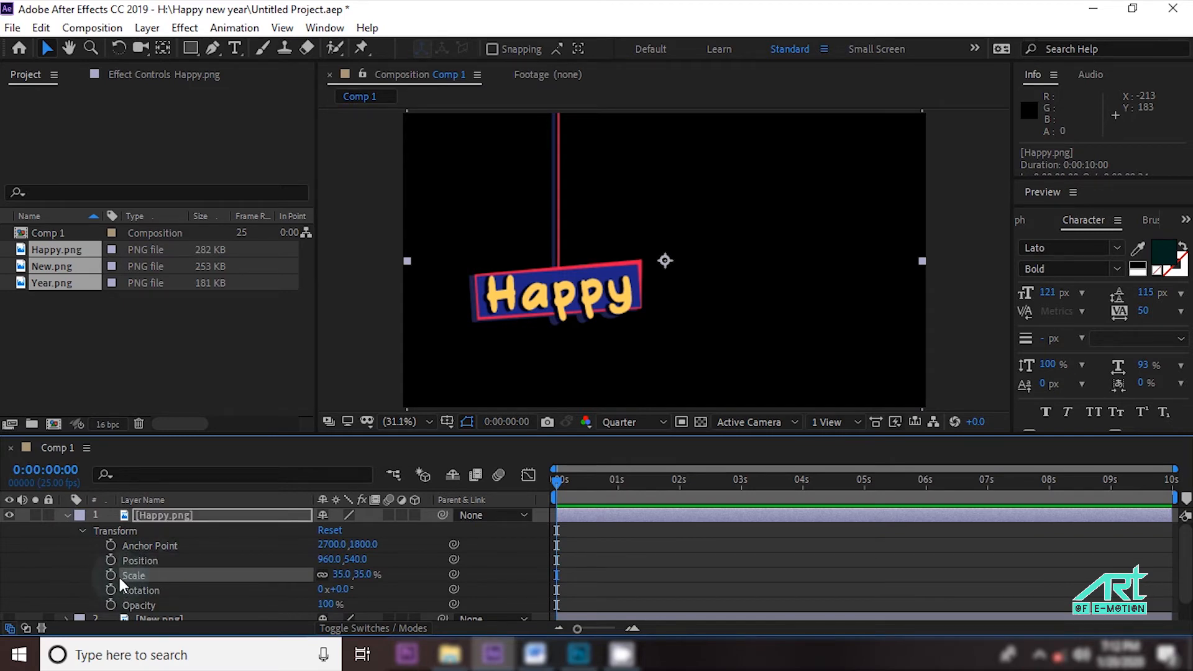
{"action": "left_click", "coordinate": [109, 573]}
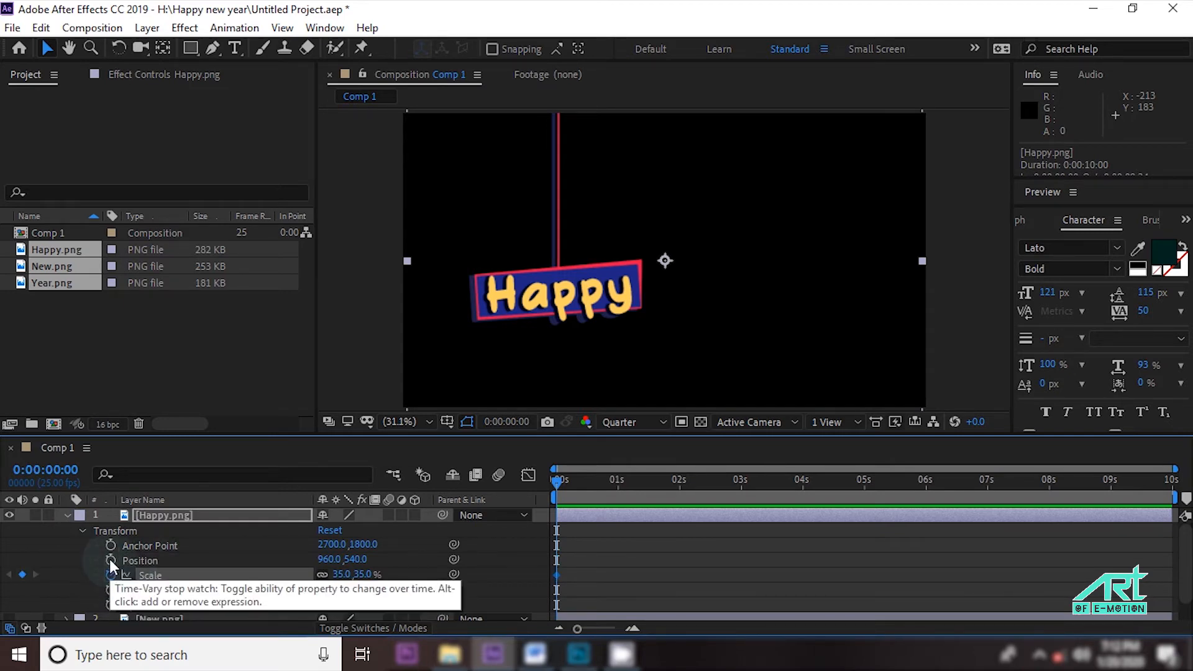
{"action": "left_click", "coordinate": [109, 558]}
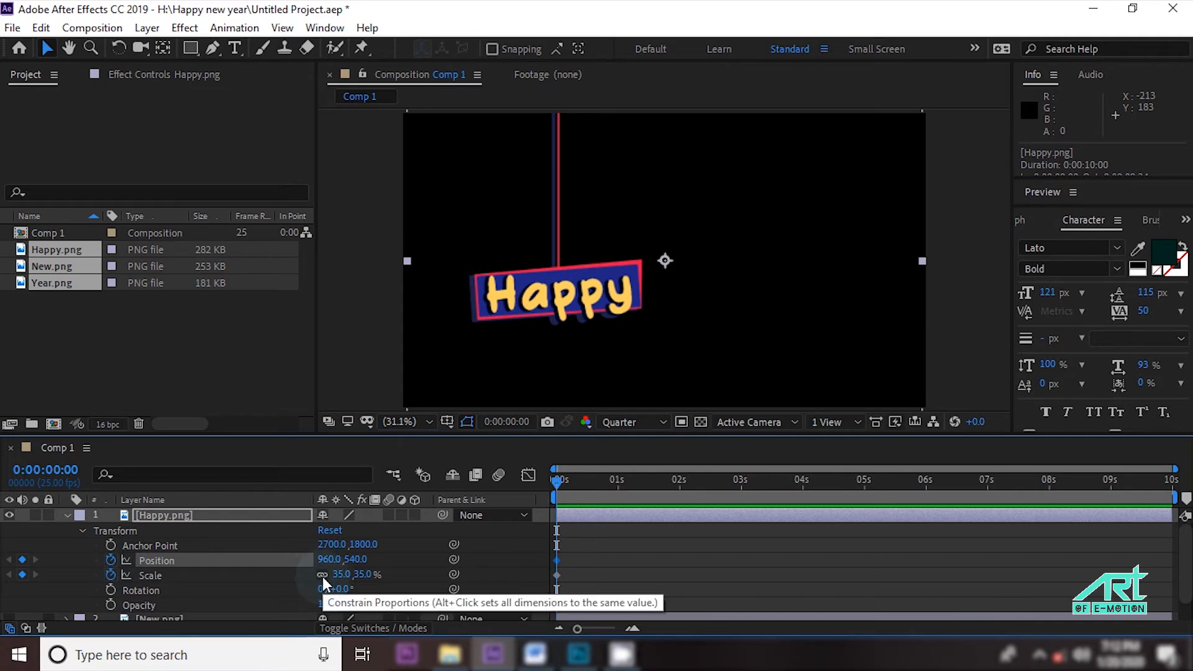
{"action": "left_click", "coordinate": [322, 575]}
{"action": "left_click_drag", "start_coordinate": [367, 576], "coordinate": [44, 561]}
At 0:00:00:24, keyframe Happy.png with Y position 540 and vertical scale 45%.
{"action": "left_click_drag", "start_coordinate": [557, 485], "coordinate": [615, 491]}
{"action": "left_click", "coordinate": [357, 560]}
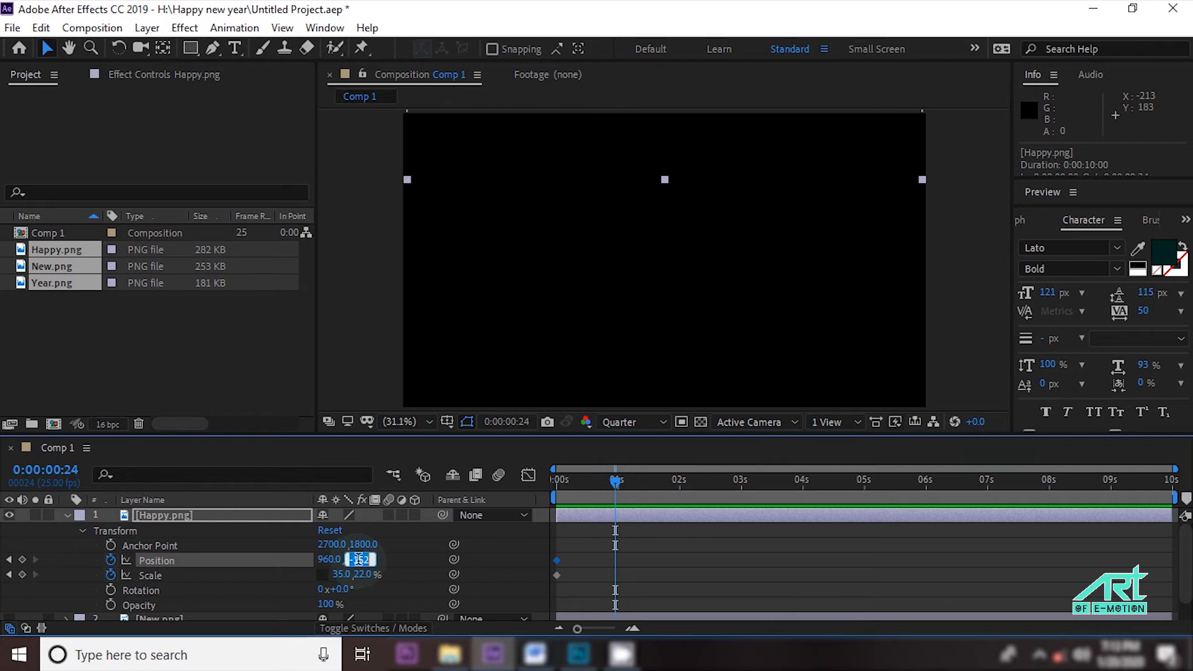
{"action": "type", "text": "540"}
{"action": "key", "text": "Return"}
{"action": "left_click", "coordinate": [370, 576]}
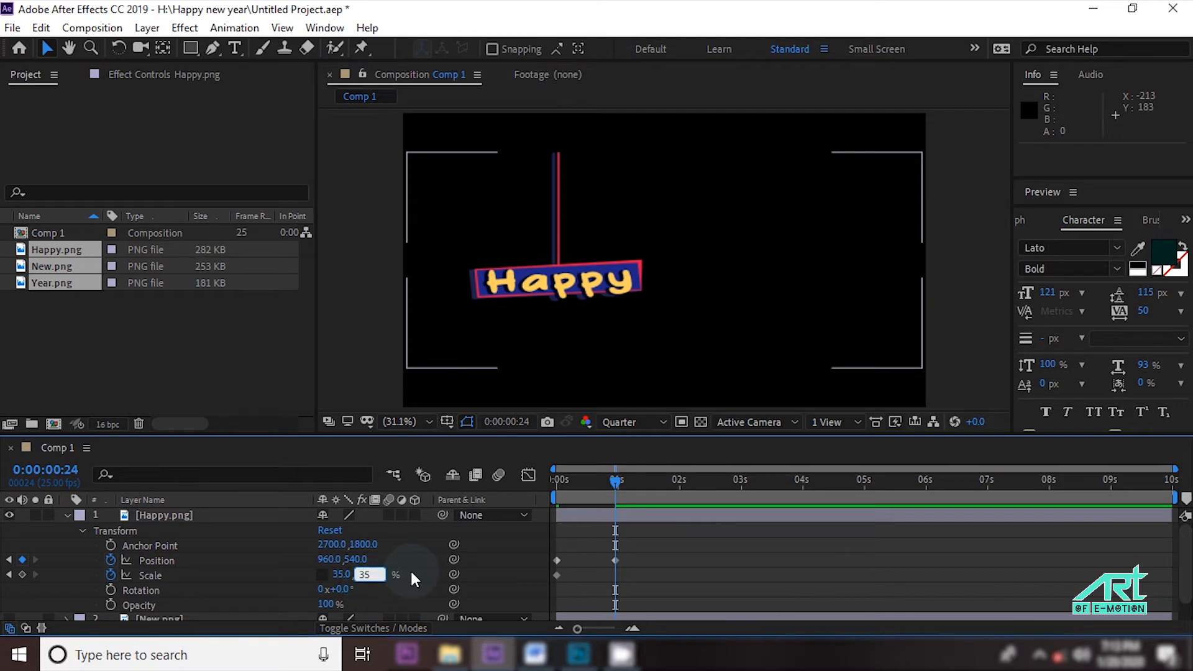
{"action": "key", "text": "Return"}
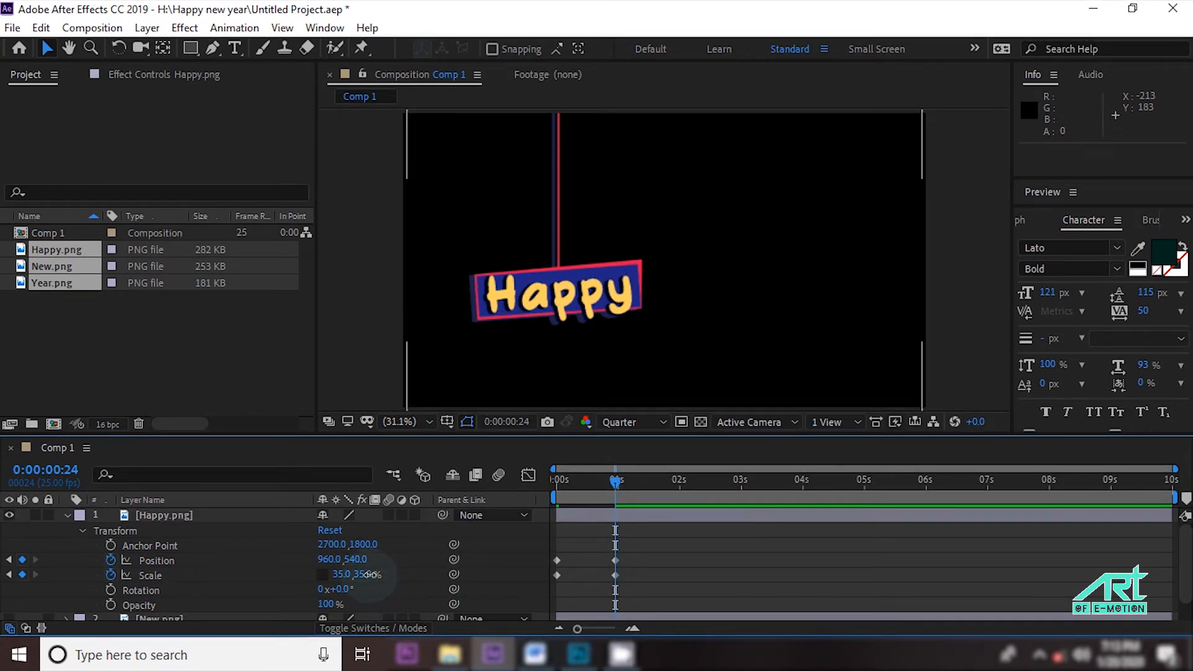
{"action": "left_click_drag", "start_coordinate": [371, 575], "coordinate": [377, 574]}
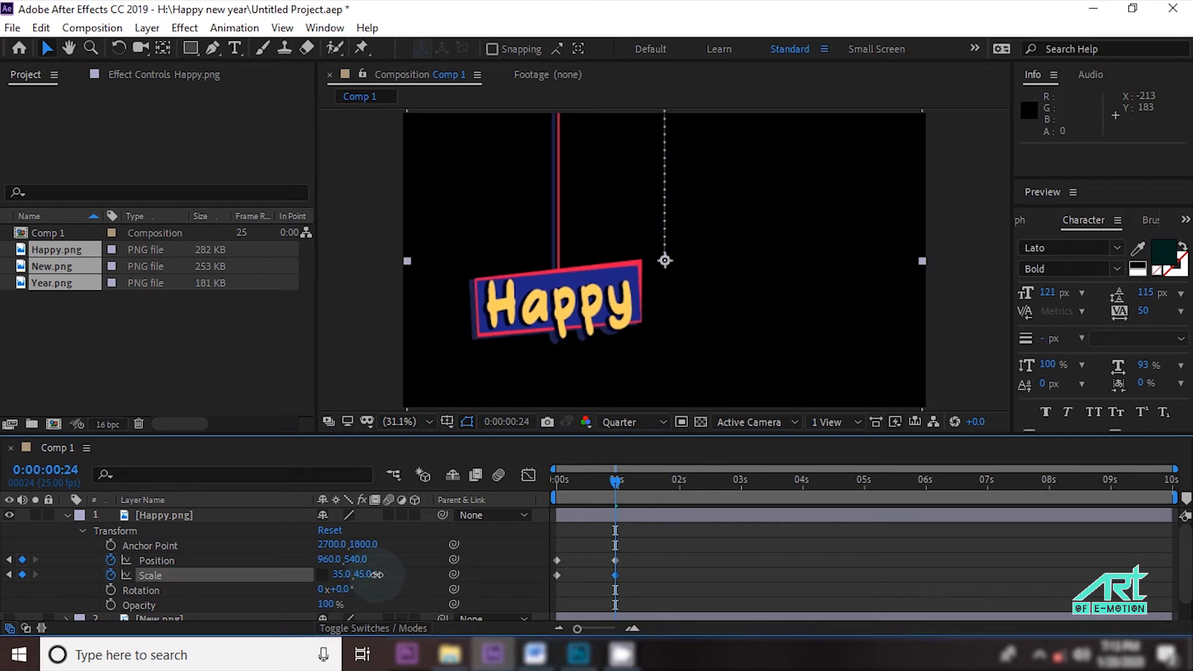
At 0:00:01:07, keyframe Happy.png's vertical scale at 35% and preview the drop animation from the start.
{"action": "left_click_drag", "start_coordinate": [620, 480], "coordinate": [640, 487]}
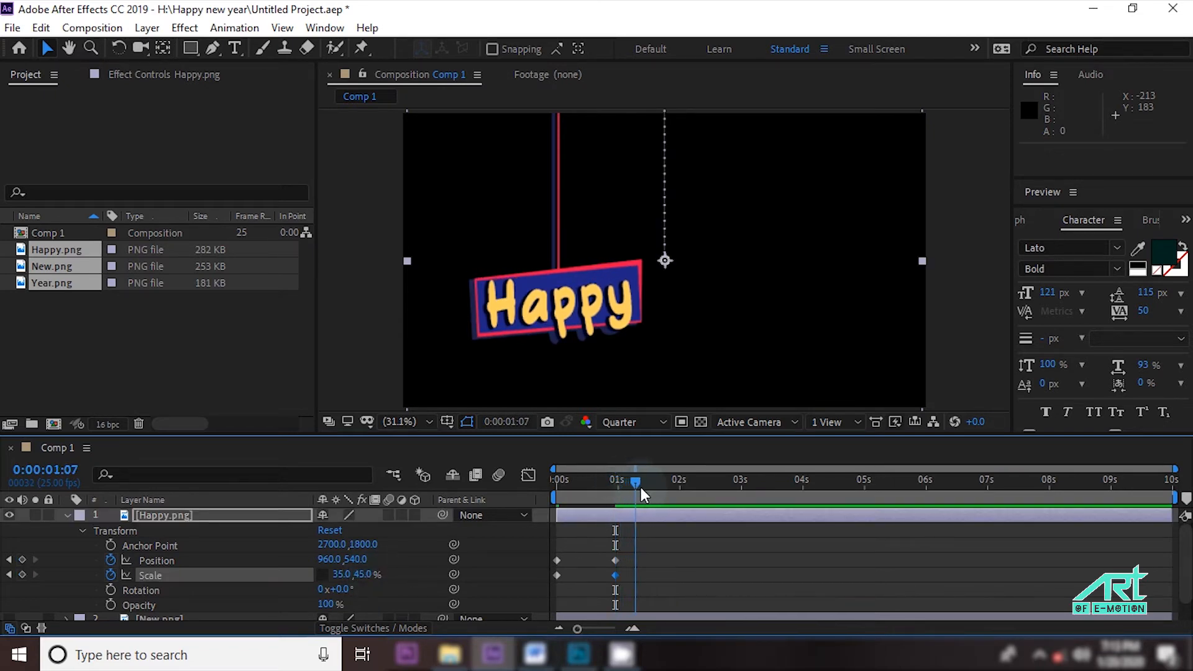
{"action": "left_click", "coordinate": [367, 574]}
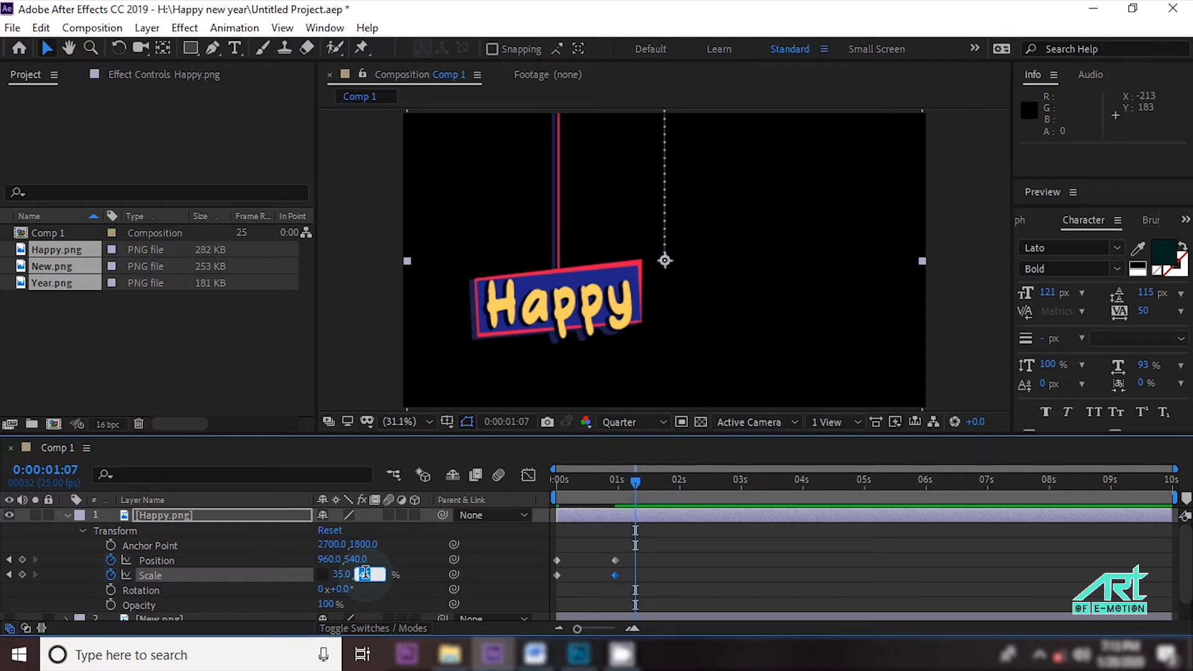
{"action": "type", "text": "22"}
{"action": "key", "text": "Return"}
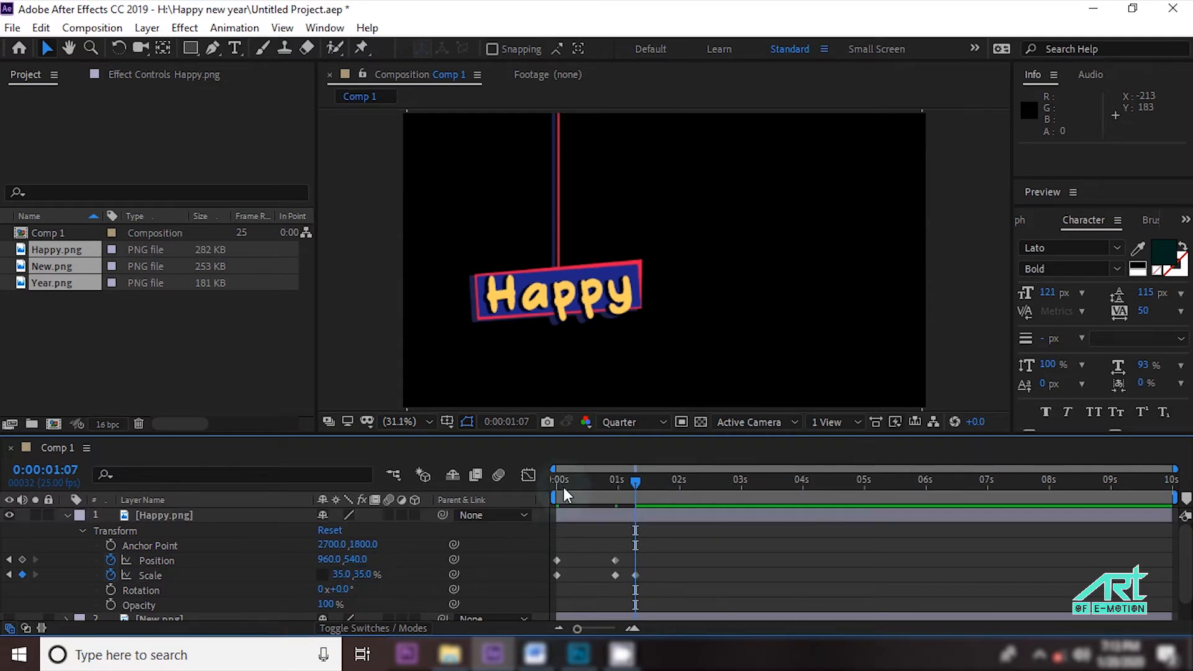
{"action": "left_click_drag", "start_coordinate": [564, 487], "coordinate": [501, 493]}
{"action": "key", "text": "space"}
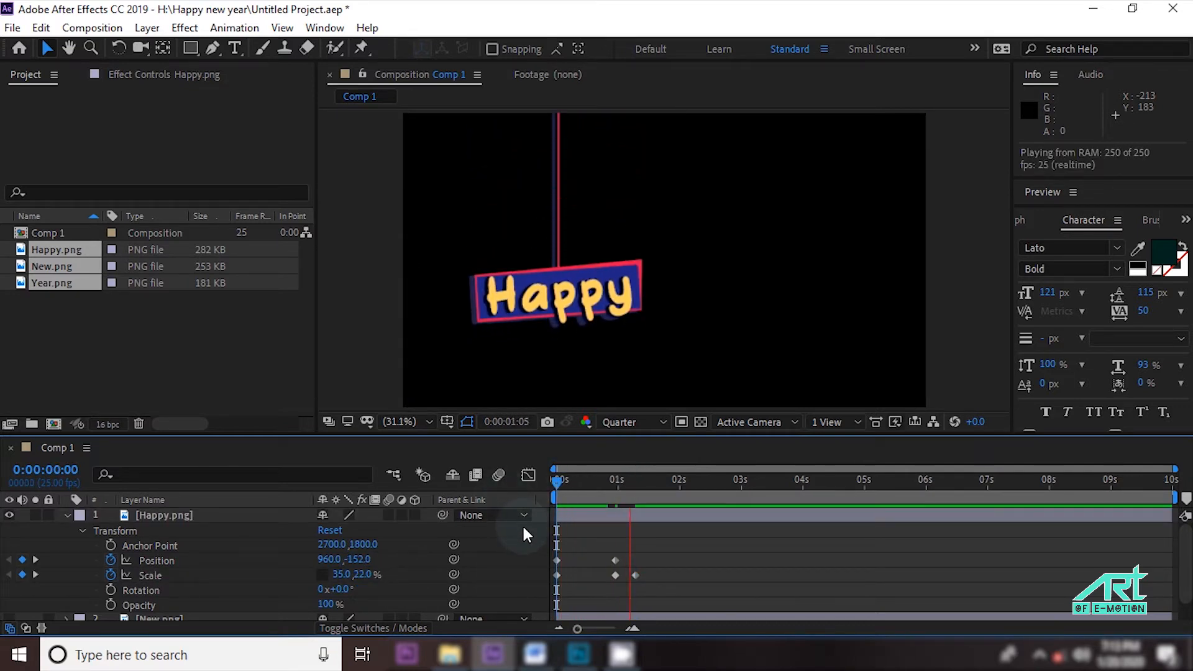
{"action": "key", "text": "space"}
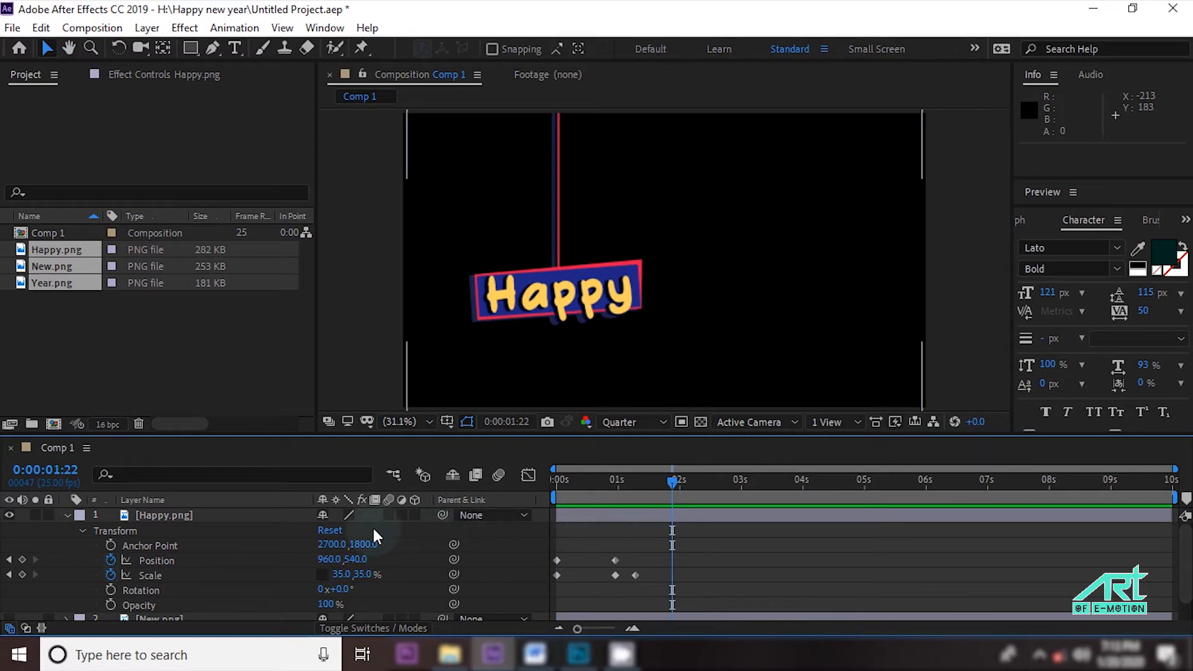
Collapse the Happy.png layer's properties and make the New.png layer visible.
{"action": "left_click", "coordinate": [67, 514]}
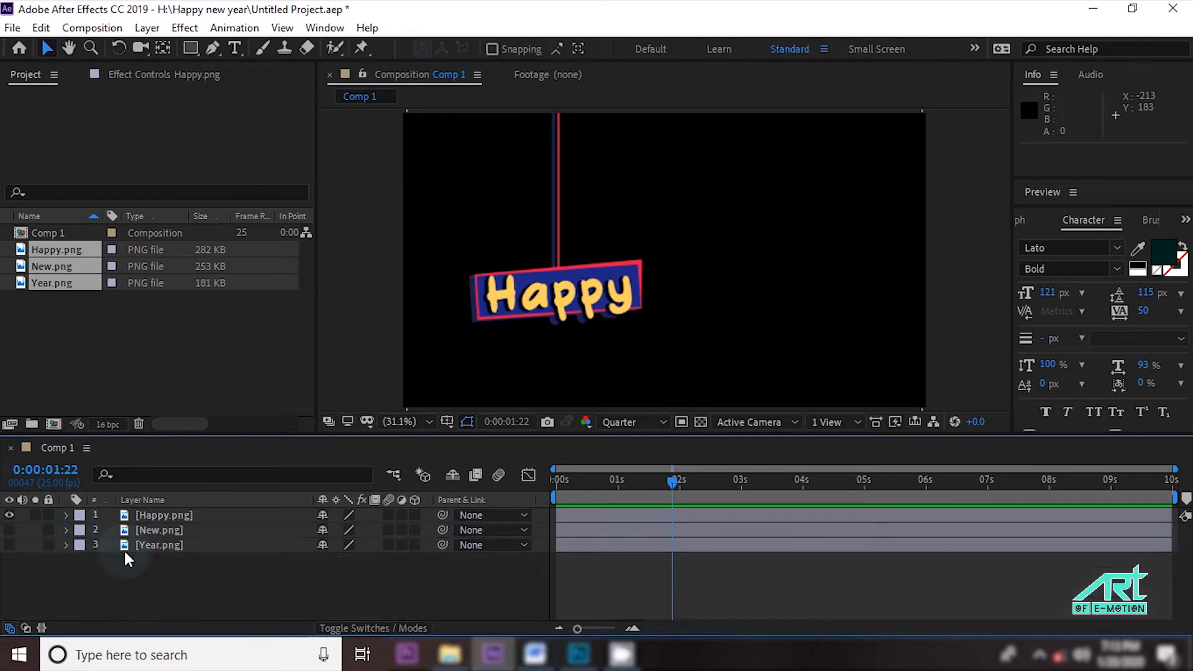
{"action": "left_click", "coordinate": [165, 529]}
{"action": "left_click", "coordinate": [10, 530]}
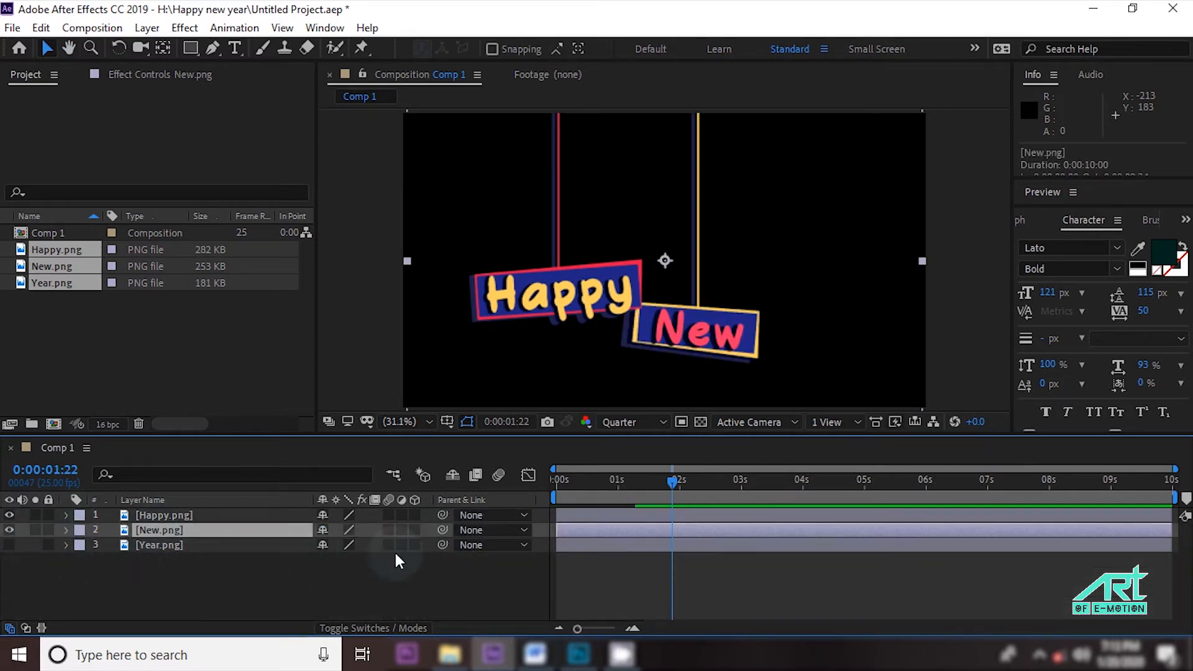
Shift the New.png layer in time so it starts at 0:00:01:01, and preview the timing.
{"action": "left_click", "coordinate": [564, 479]}
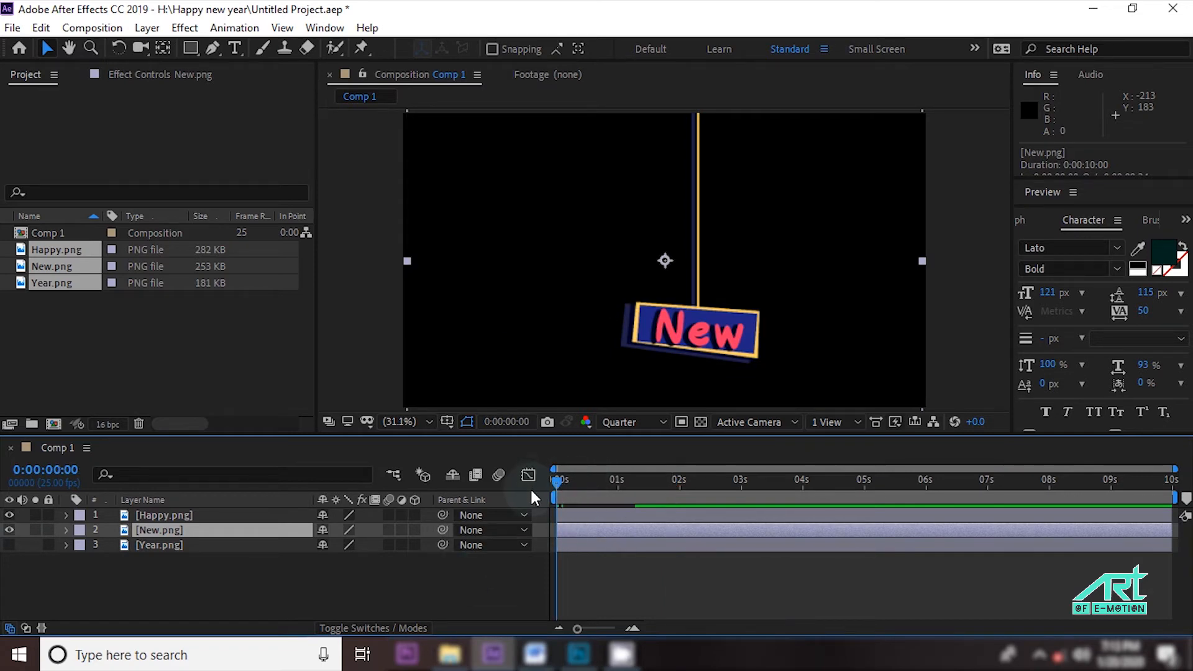
{"action": "key", "text": "space"}
{"action": "left_click", "coordinate": [616, 483]}
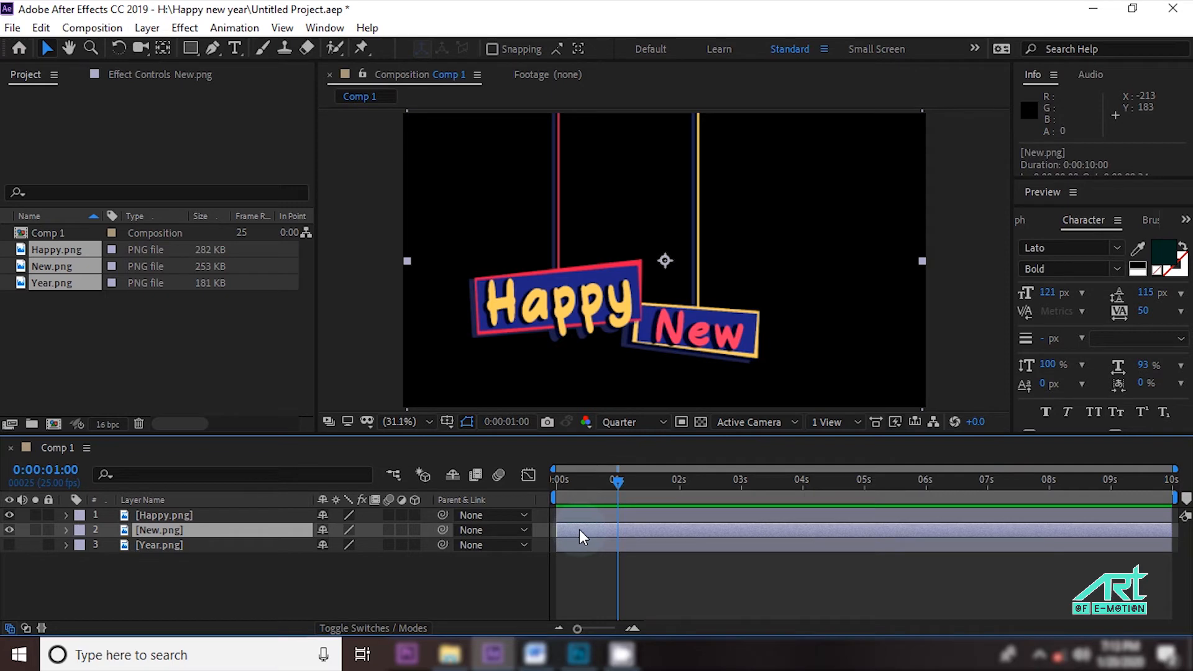
{"action": "key", "text": "space"}
{"action": "key", "text": "space"}
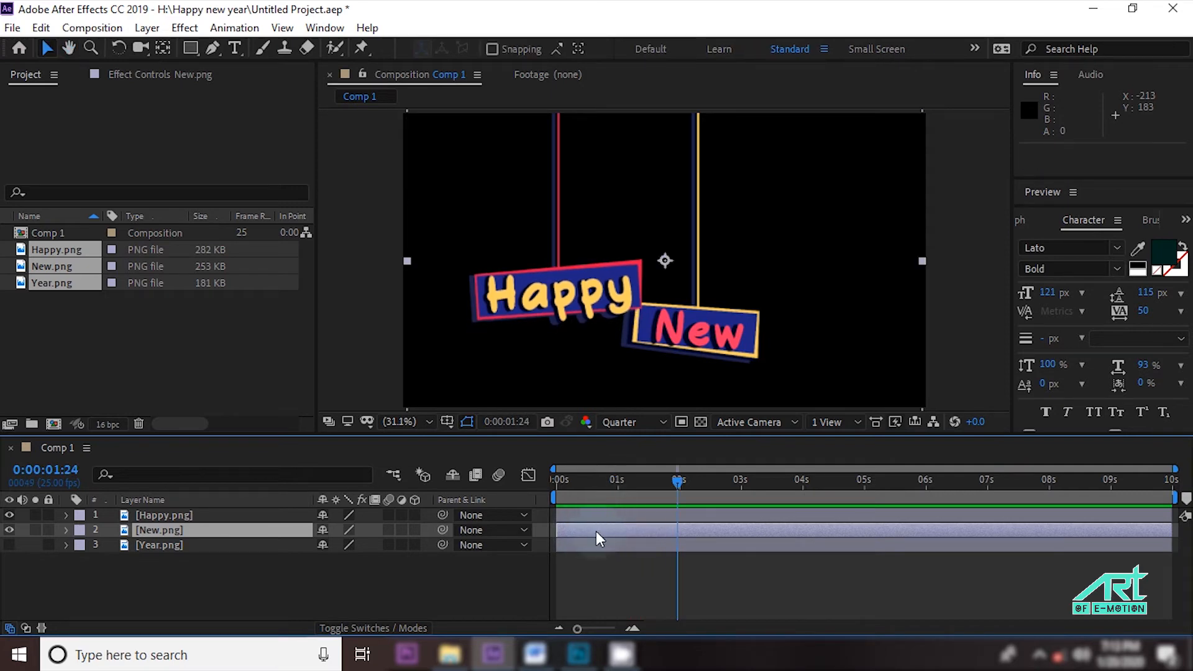
{"action": "left_click_drag", "start_coordinate": [598, 532], "coordinate": [657, 528]}
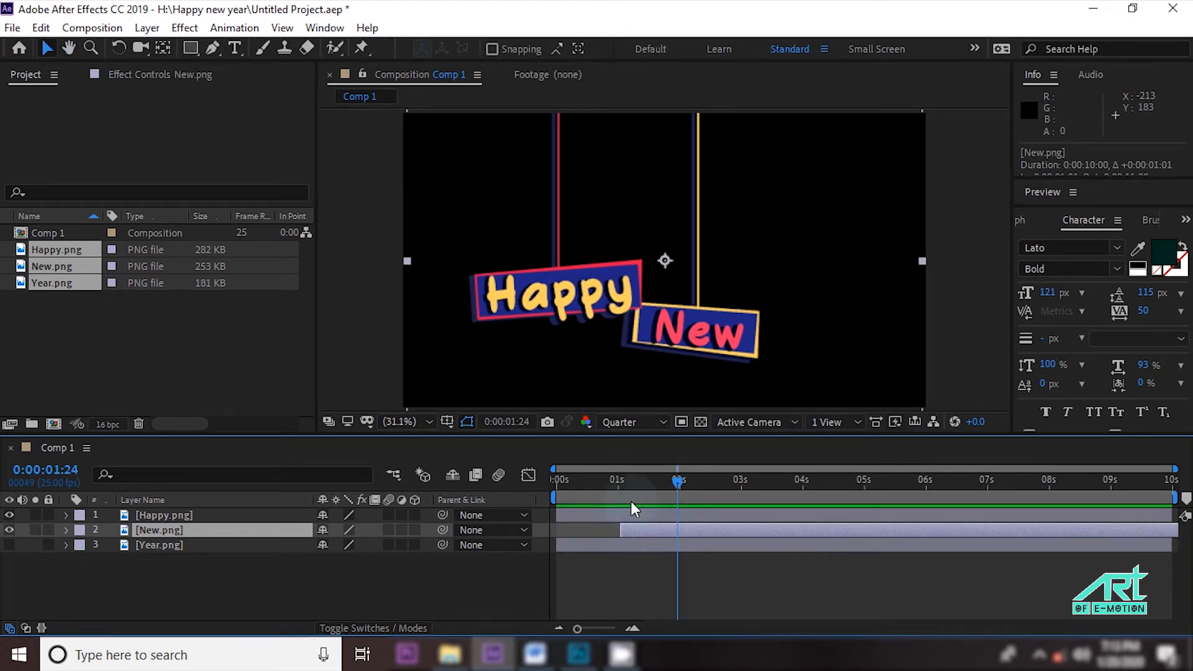
{"action": "key", "text": "space"}
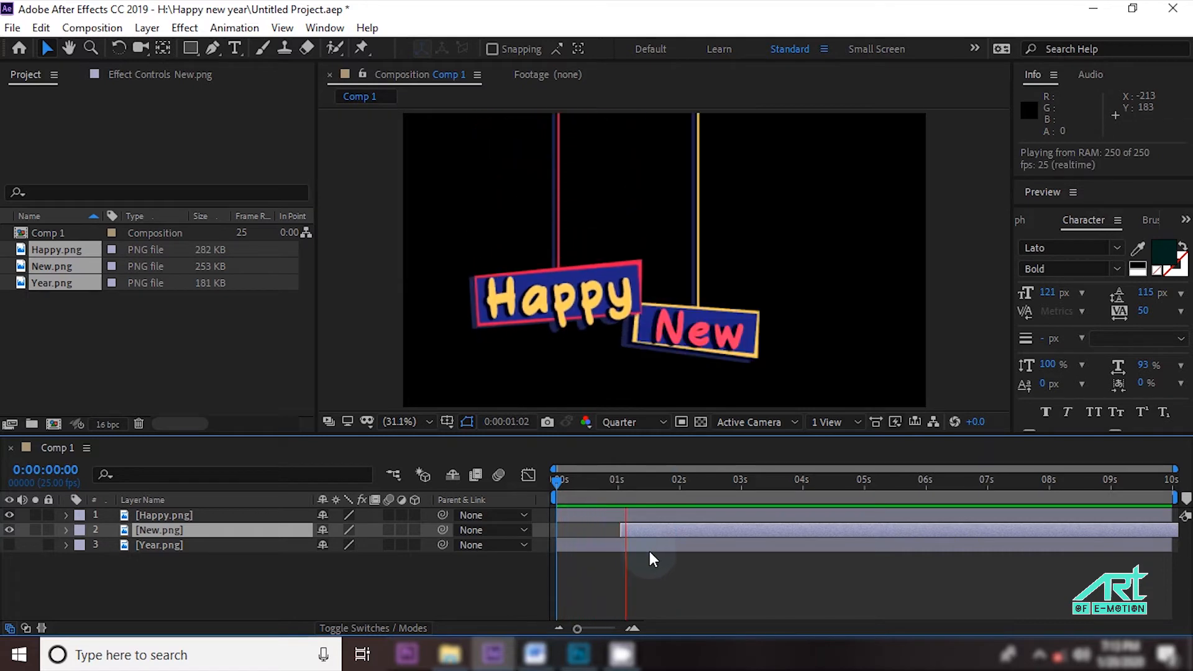
{"action": "key", "text": "space"}
Start Position and Scale keyframes for New.png at 0:00:01:01, with proportions unlinked, vertical scale 21% and Y position -221.
{"action": "left_click", "coordinate": [621, 481]}
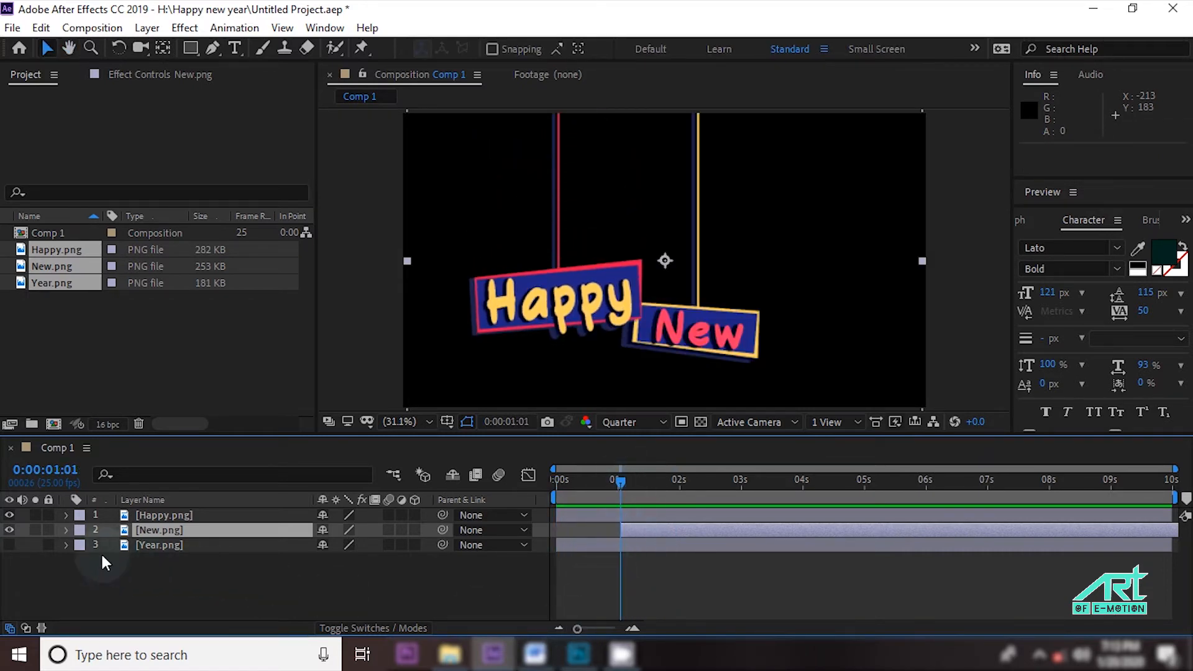
{"action": "left_click", "coordinate": [66, 530]}
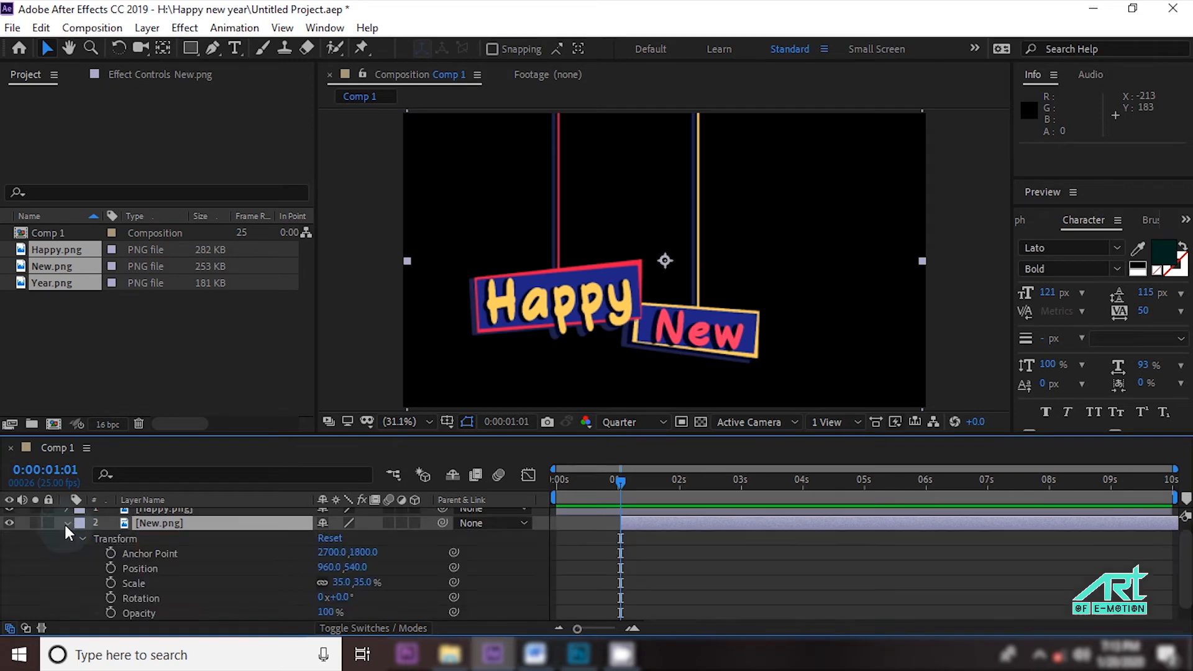
{"action": "left_click", "coordinate": [111, 569]}
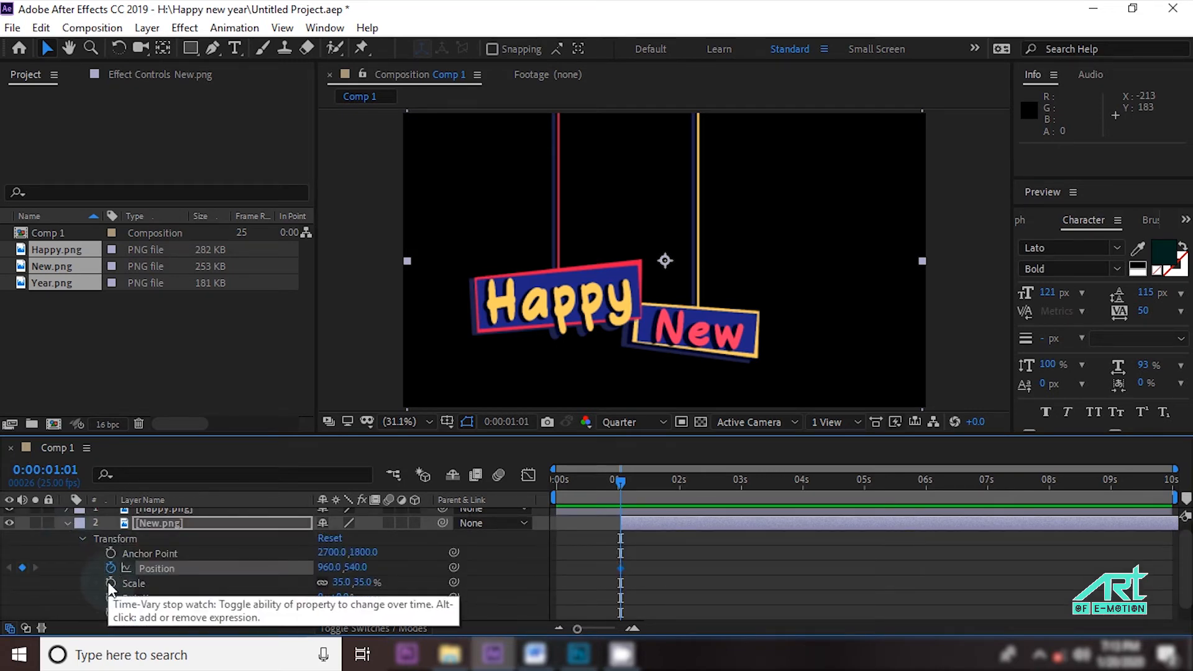
{"action": "left_click", "coordinate": [110, 583]}
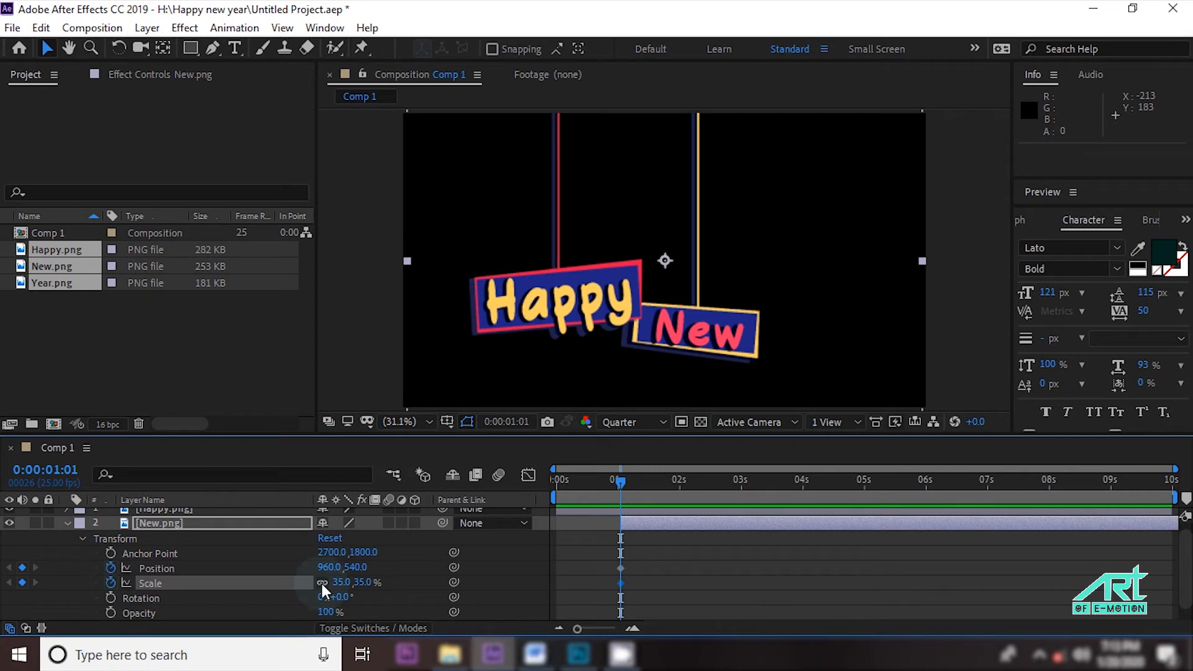
{"action": "left_click_drag", "start_coordinate": [362, 584], "coordinate": [49, 542]}
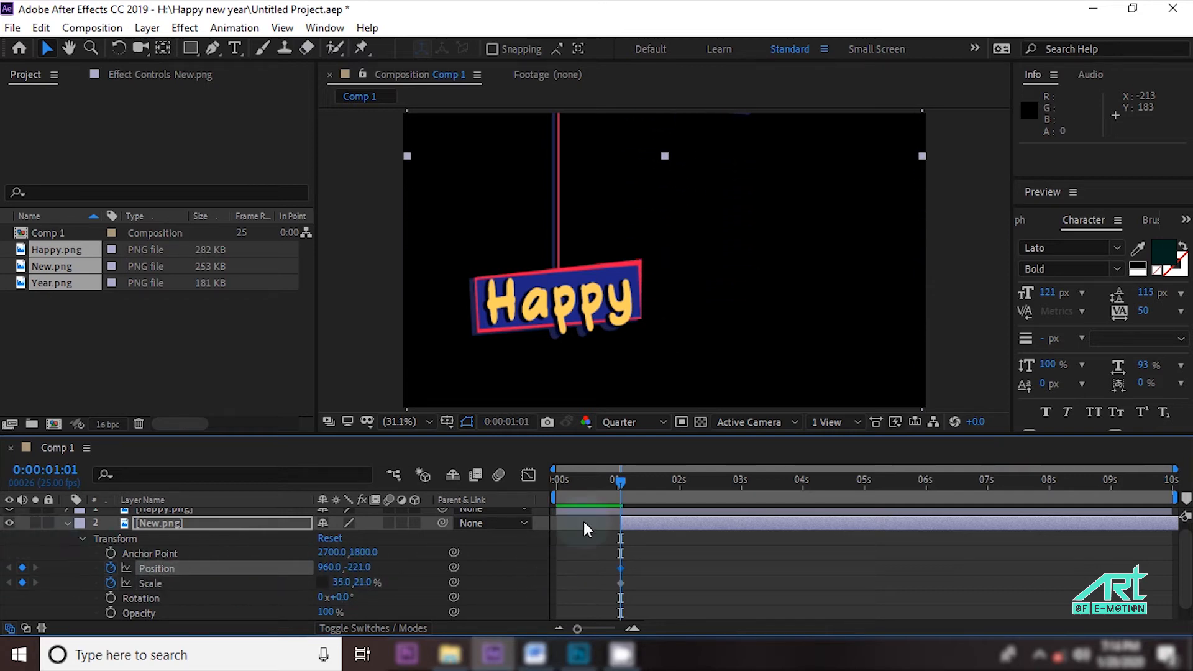
At 0:00:02:00, keyframe New.png with Y position 540 and vertical scale 40%.
{"action": "left_click_drag", "start_coordinate": [616, 486], "coordinate": [681, 497]}
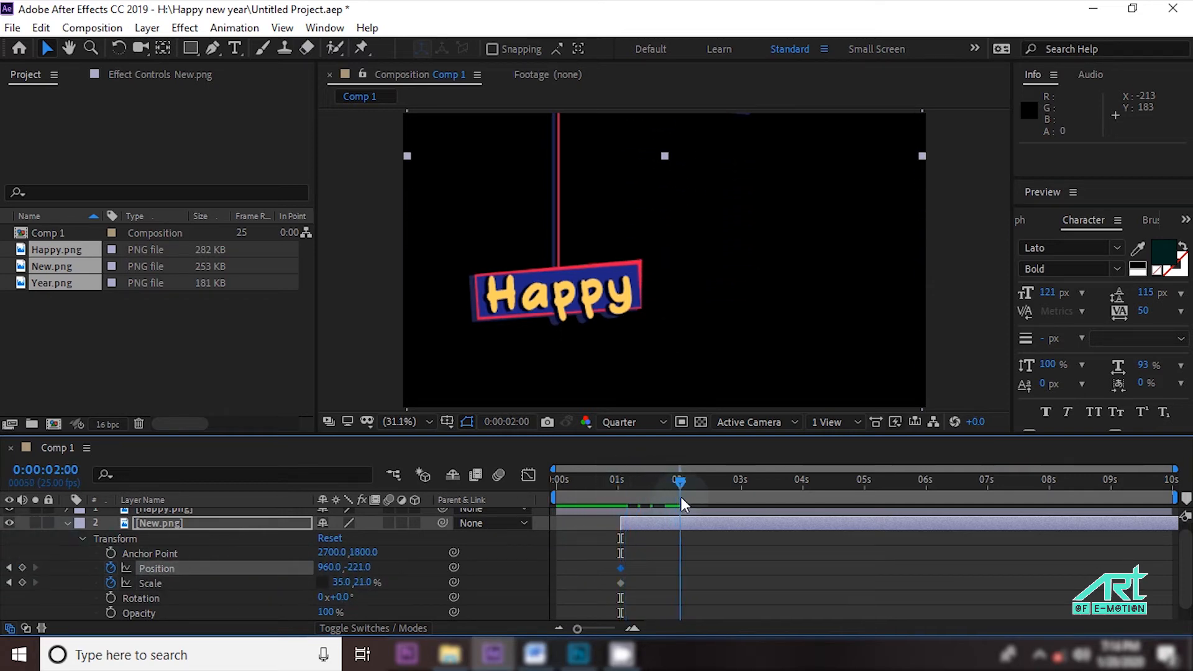
{"action": "left_click", "coordinate": [355, 568]}
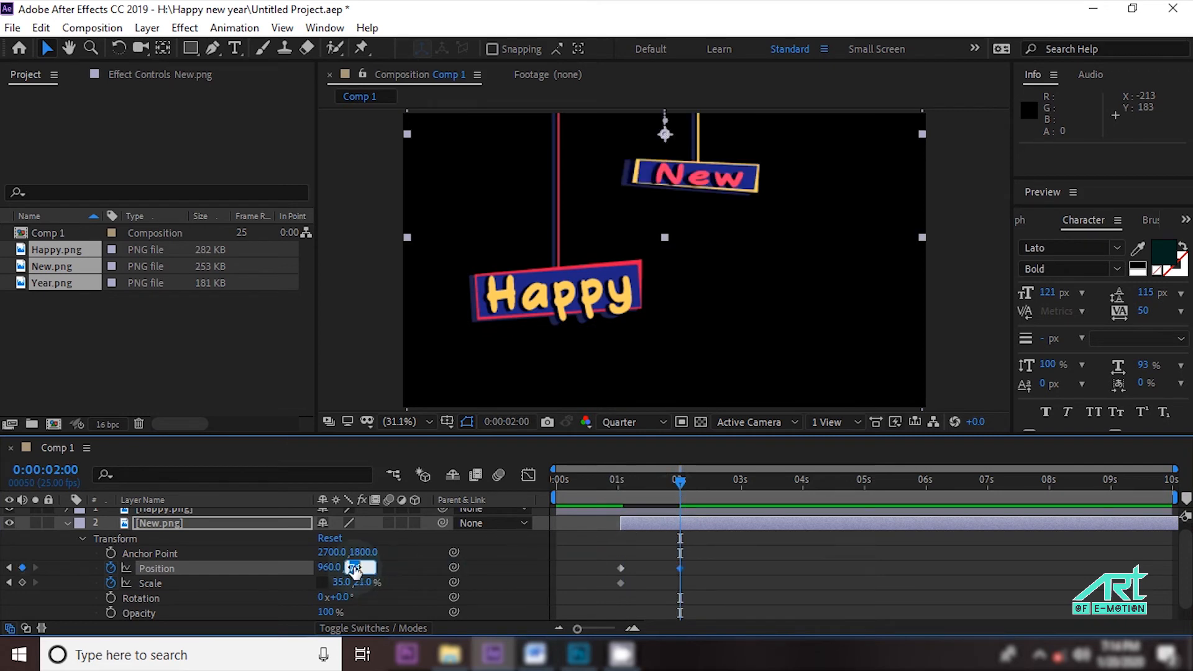
{"action": "type", "text": "540"}
{"action": "left_click", "coordinate": [365, 583]}
{"action": "type", "text": "40"}
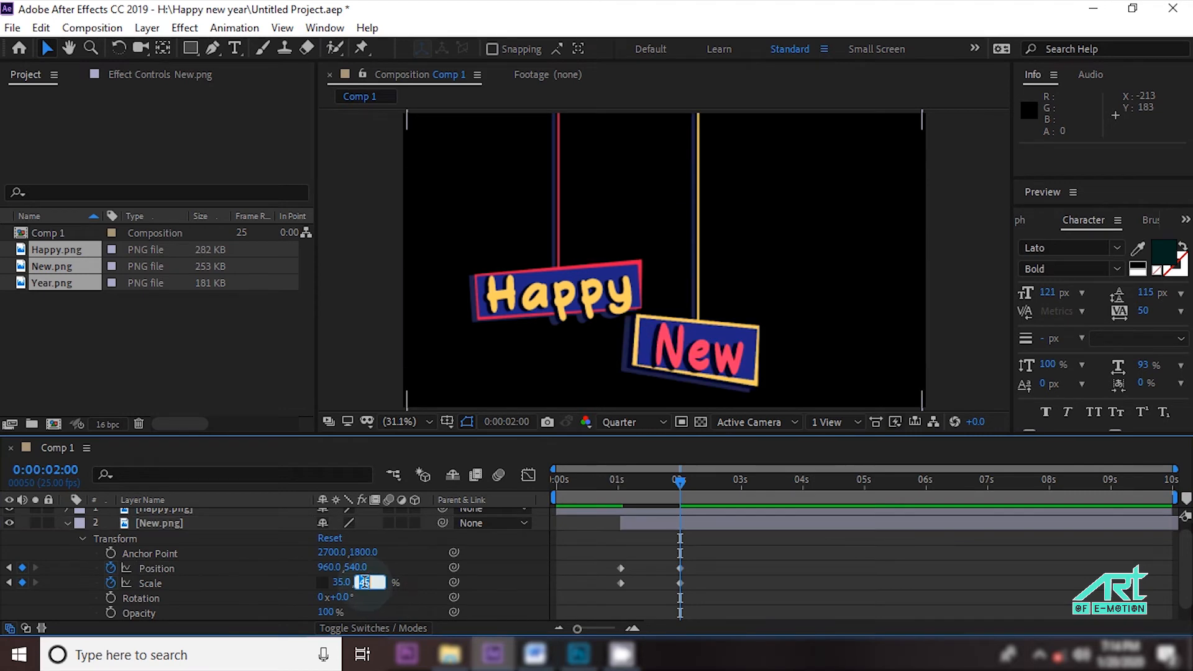
{"action": "key", "text": "Return"}
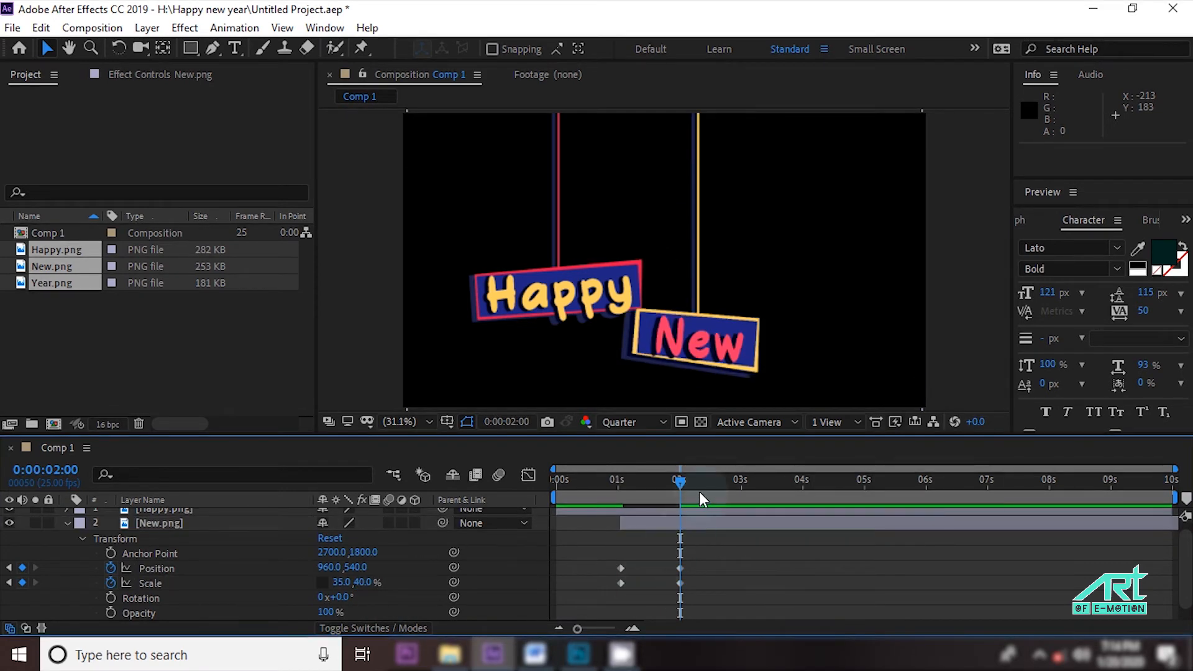
At 0:00:02:06, keyframe New.png's vertical scale at 35% and preview both plates' animation from the start.
{"action": "left_click_drag", "start_coordinate": [680, 482], "coordinate": [695, 482]}
{"action": "left_click", "coordinate": [364, 582]}
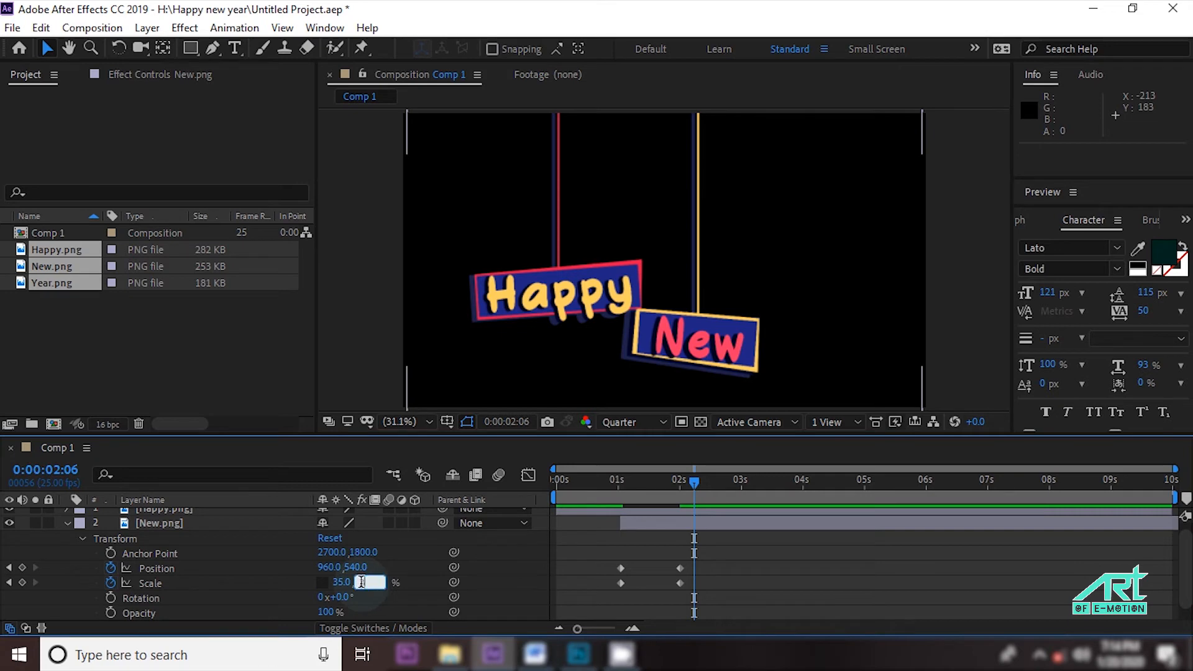
{"action": "type", "text": "35"}
{"action": "key", "text": "Return"}
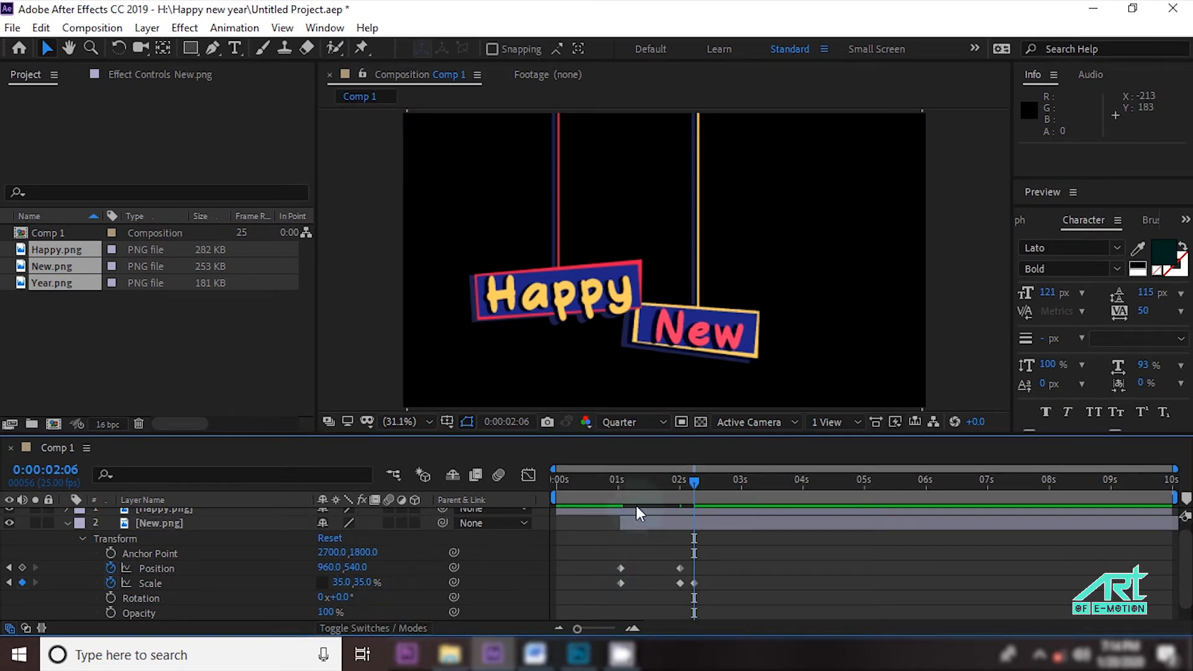
{"action": "left_click", "coordinate": [620, 480]}
{"action": "key", "text": "space"}
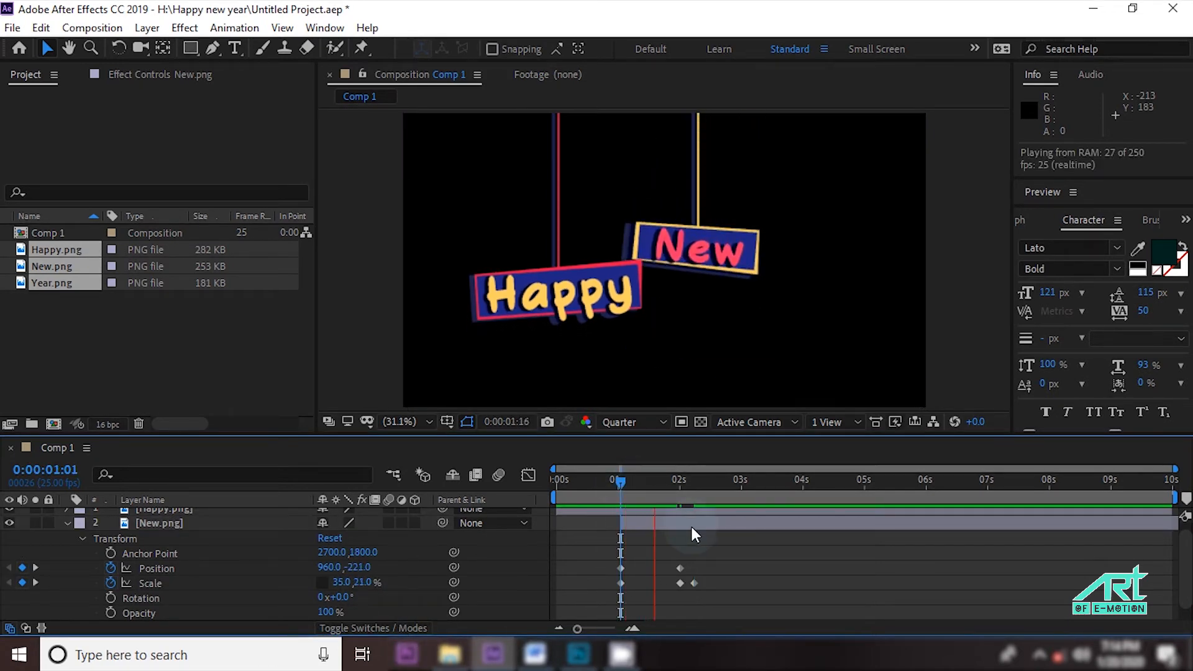
{"action": "left_click", "coordinate": [555, 480]}
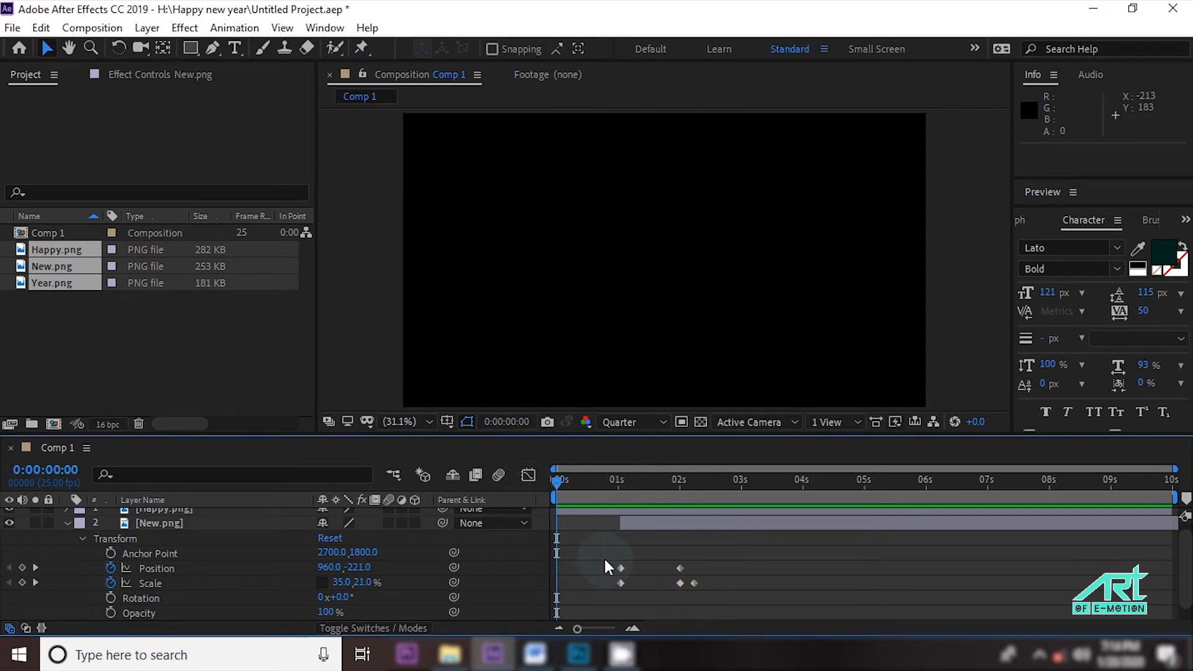
{"action": "key", "text": "space"}
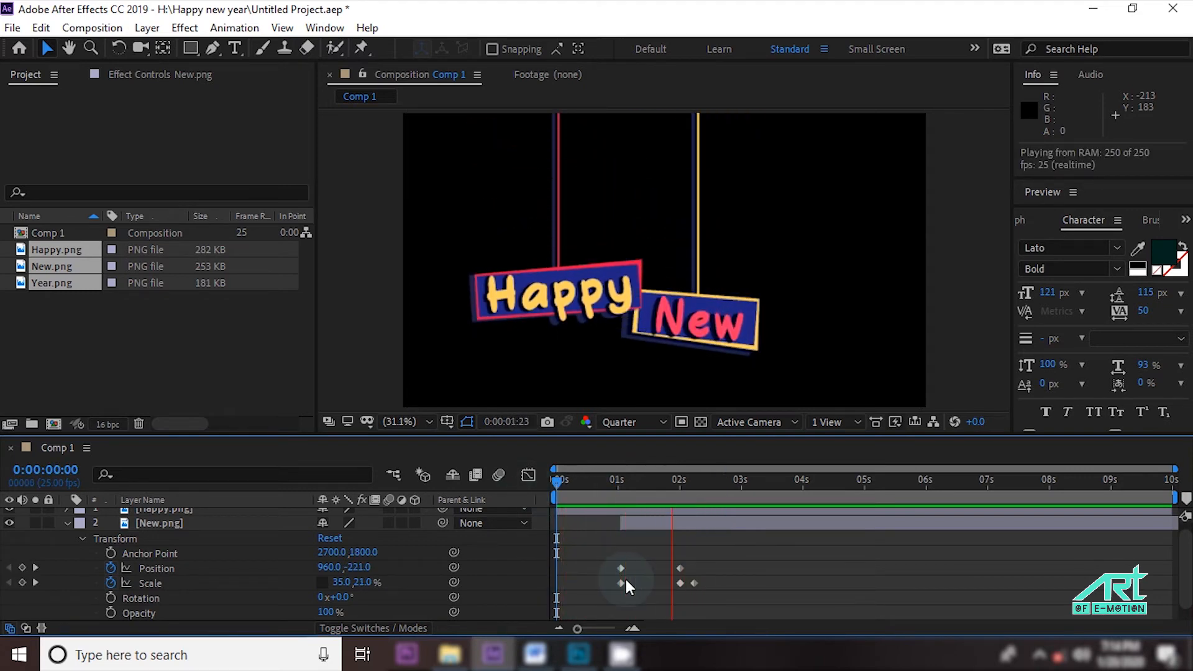
Stop the preview and collapse the New.png layer's properties.
{"action": "key", "text": "space"}
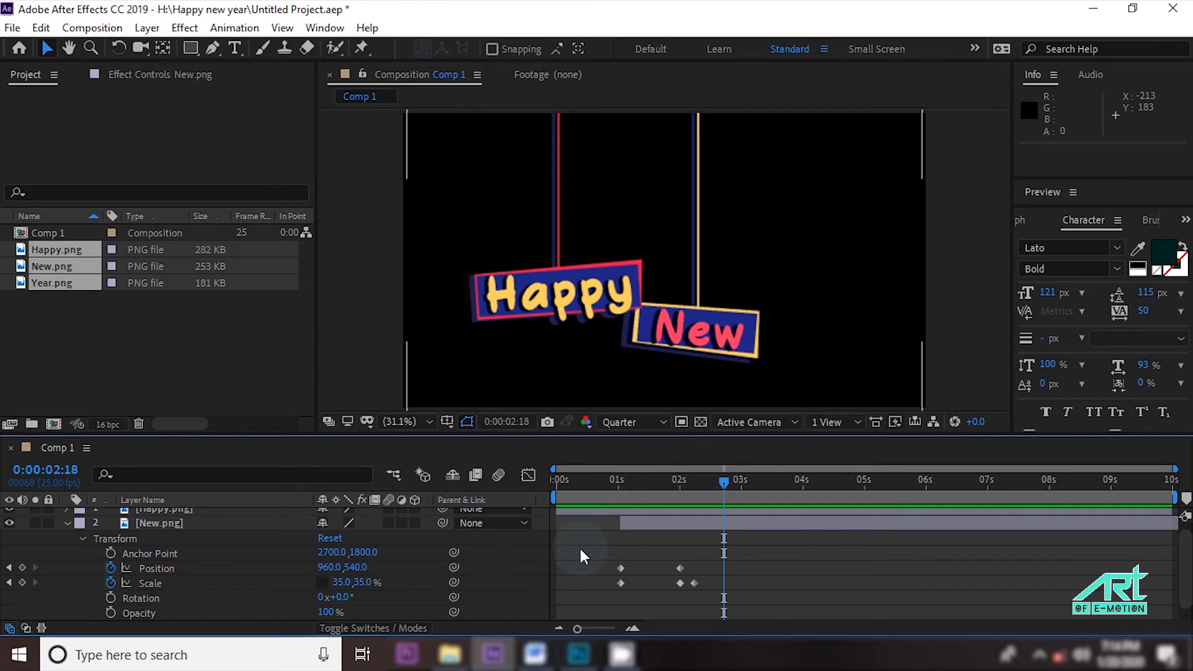
{"action": "left_click", "coordinate": [68, 524]}
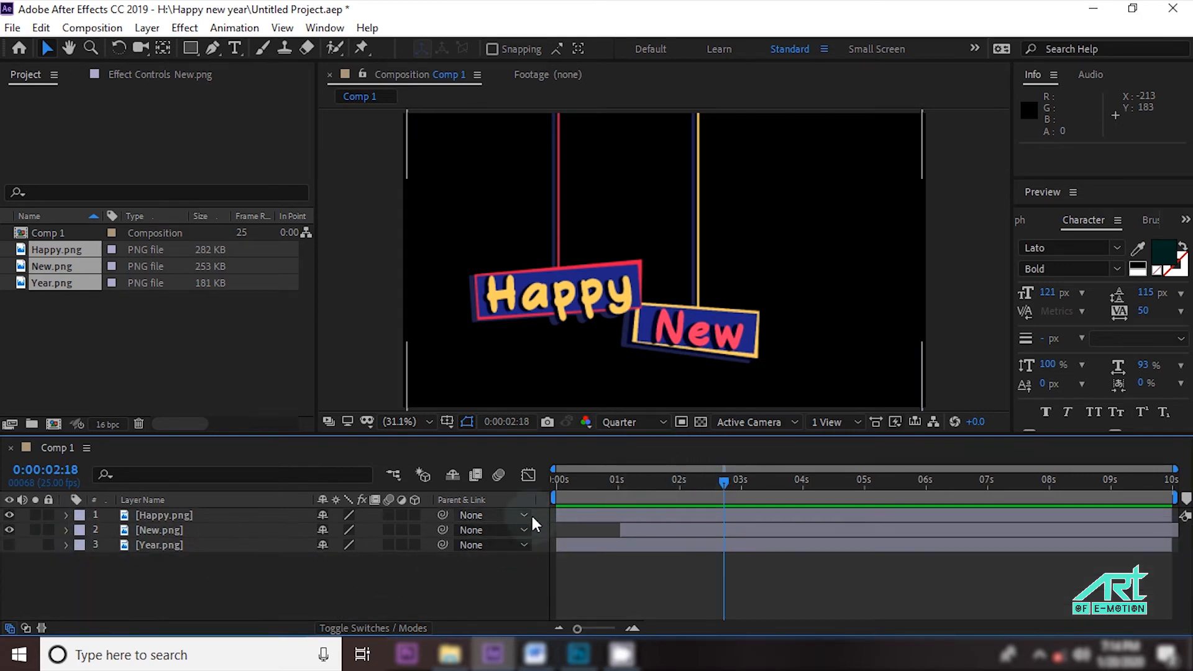
{"action": "left_click", "coordinate": [564, 480]}
{"action": "mouse_move", "coordinate": [571, 490]}
{"action": "left_mouse_down"}
{"action": "mouse_move", "coordinate": [599, 516]}
{"action": "mouse_move", "coordinate": [570, 485]}
{"action": "left_mouse_up"}
{"action": "left_click", "coordinate": [577, 511]}
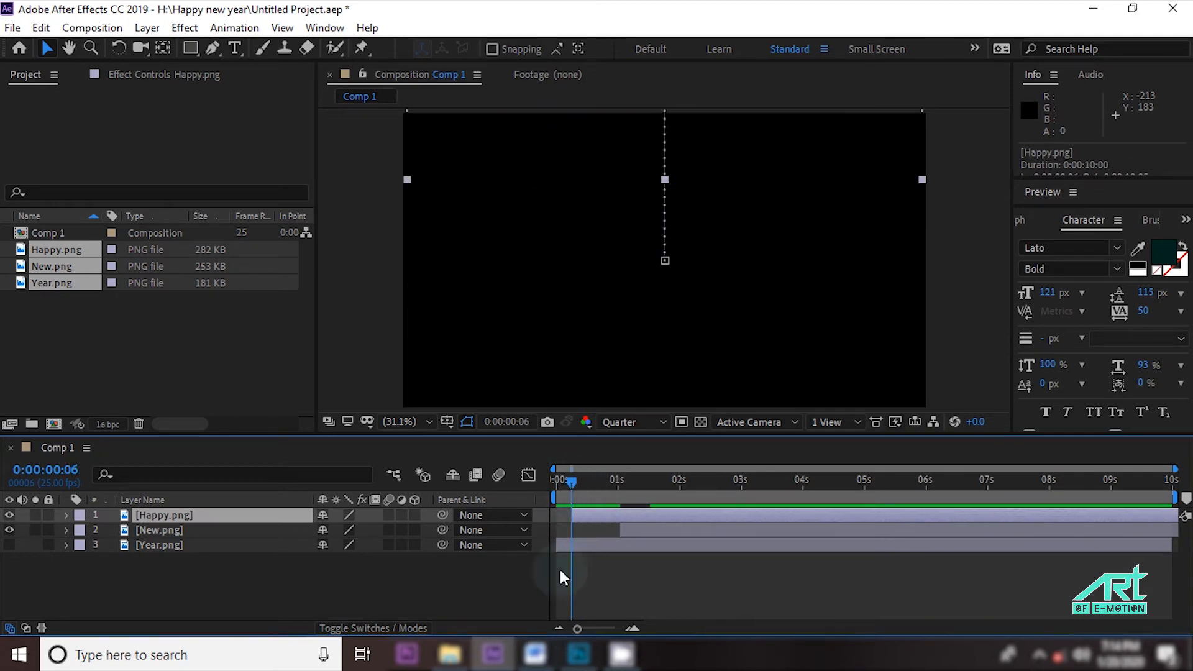
{"action": "left_click", "coordinate": [10, 545]}
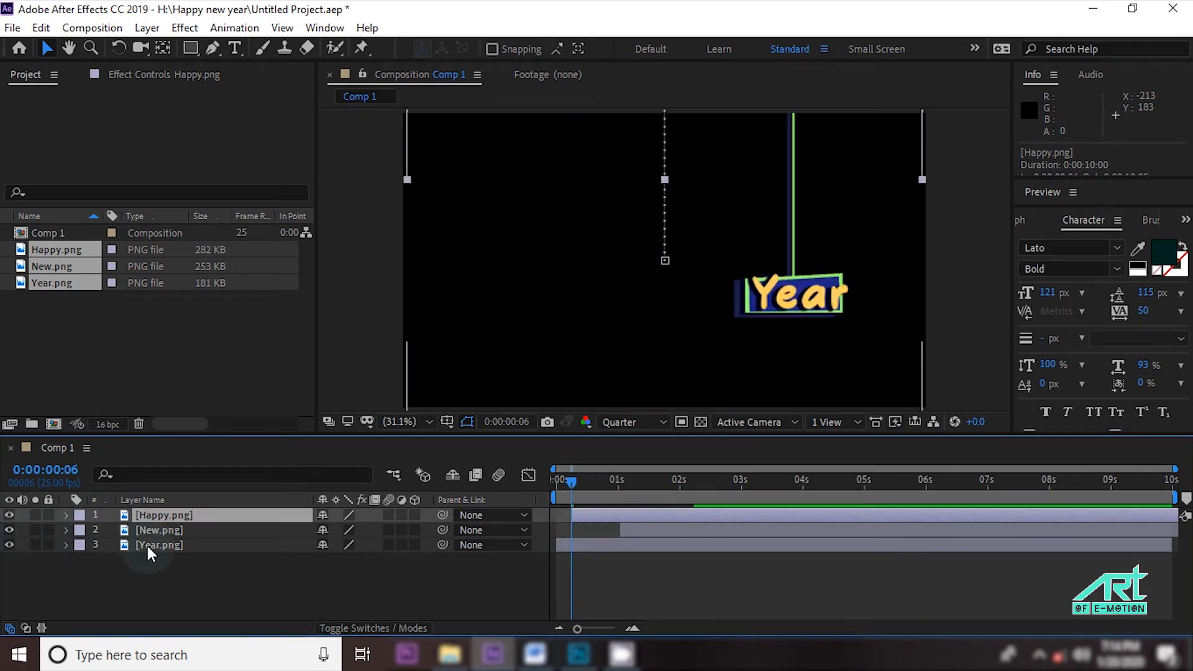
{"action": "key", "text": "ctrl+z"}
{"action": "key", "text": "ctrl+z"}
Preview the Happy and New plates' animation from the start of the composition.
{"action": "left_click_drag", "start_coordinate": [584, 484], "coordinate": [497, 509]}
{"action": "left_click", "coordinate": [251, 571]}
{"action": "key", "text": "space"}
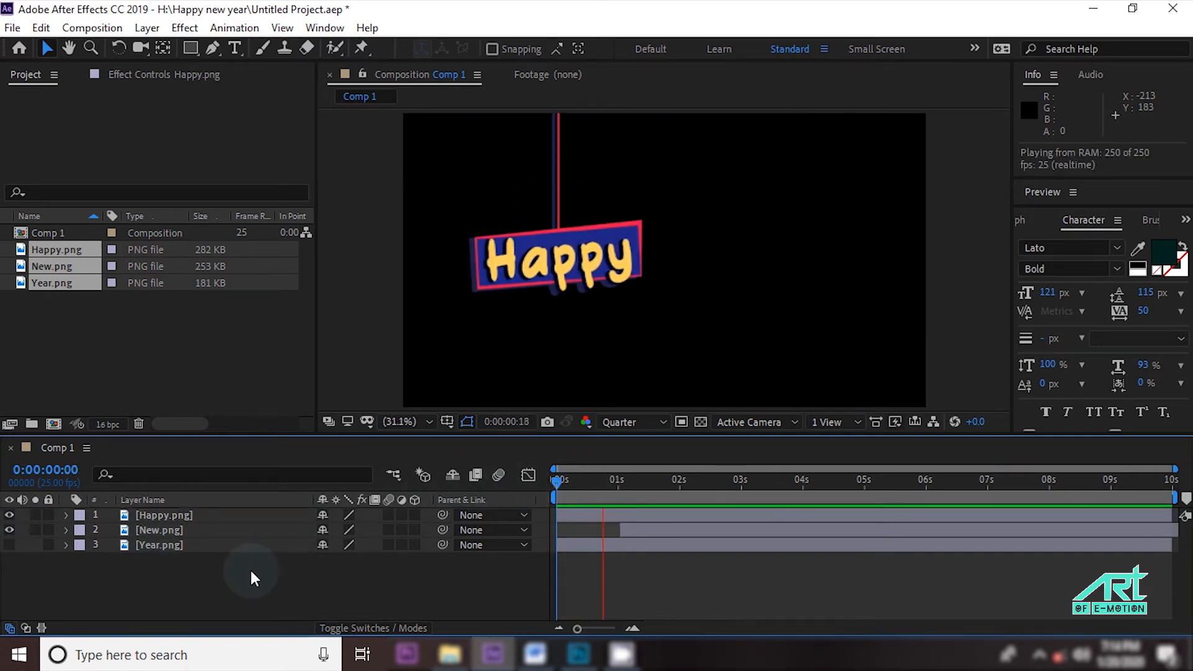
Shift the Year.png layer in time so it starts at 0:00:00:07, and make the layer visible.
{"action": "left_click", "coordinate": [559, 549]}
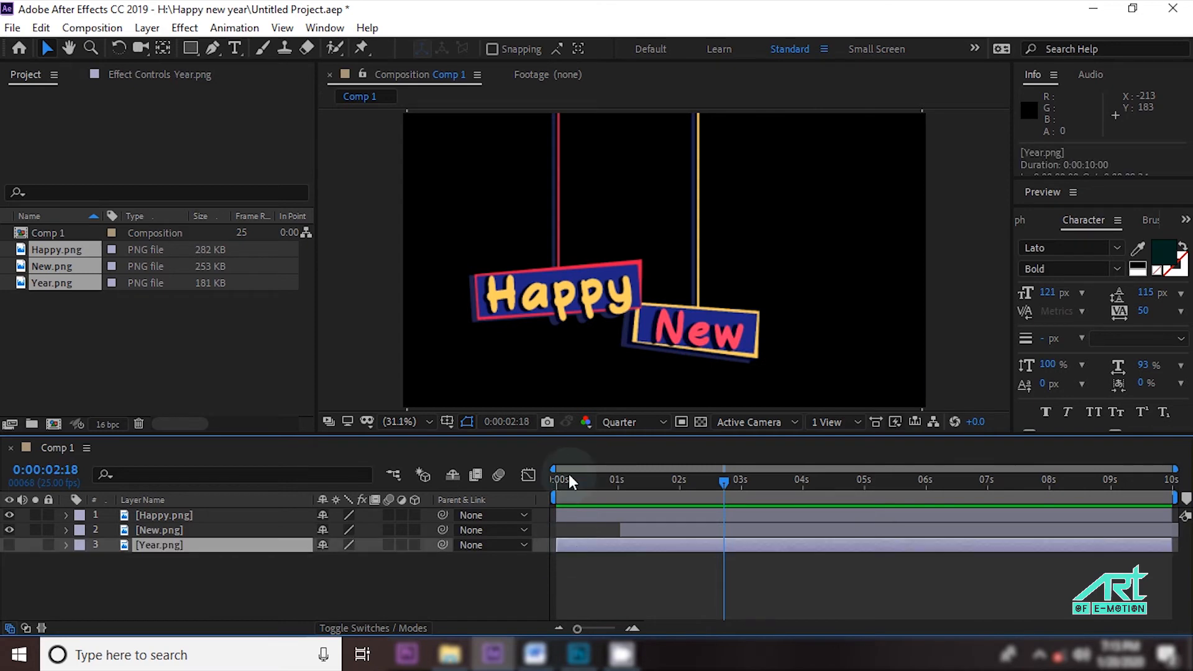
{"action": "mouse_move", "coordinate": [569, 475]}
{"action": "left_mouse_down"}
{"action": "mouse_move", "coordinate": [546, 483]}
{"action": "mouse_move", "coordinate": [567, 487]}
{"action": "mouse_move", "coordinate": [575, 521]}
{"action": "mouse_move", "coordinate": [575, 491]}
{"action": "left_mouse_up"}
{"action": "left_click_drag", "start_coordinate": [580, 543], "coordinate": [594, 543]}
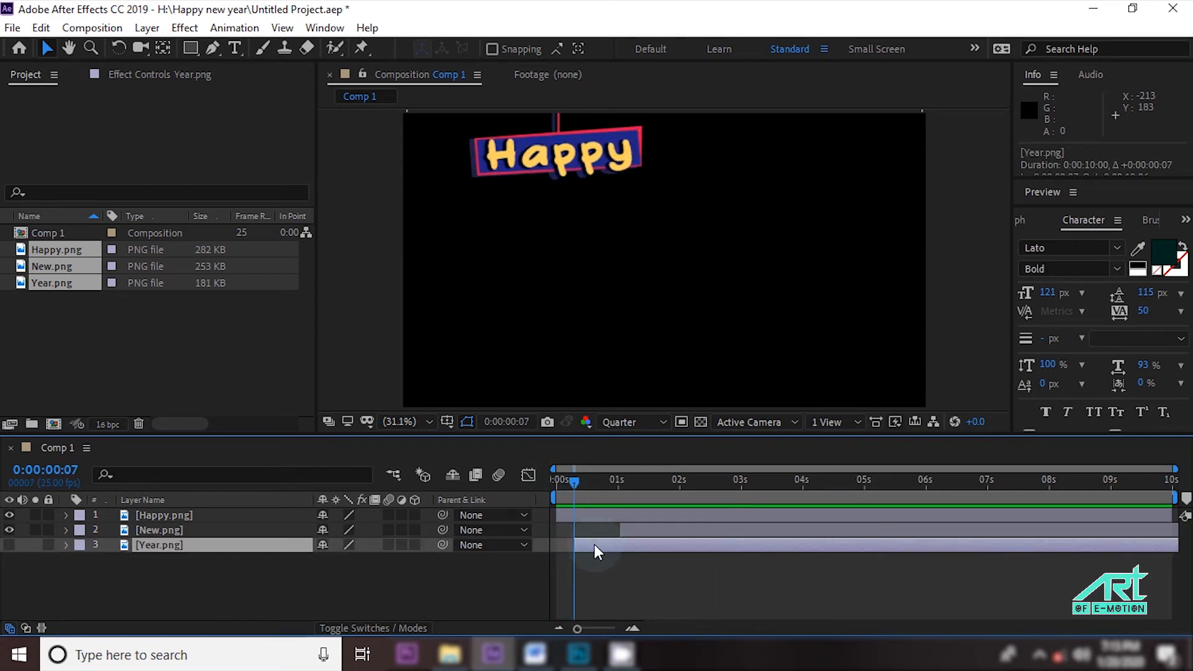
{"action": "left_click", "coordinate": [10, 544]}
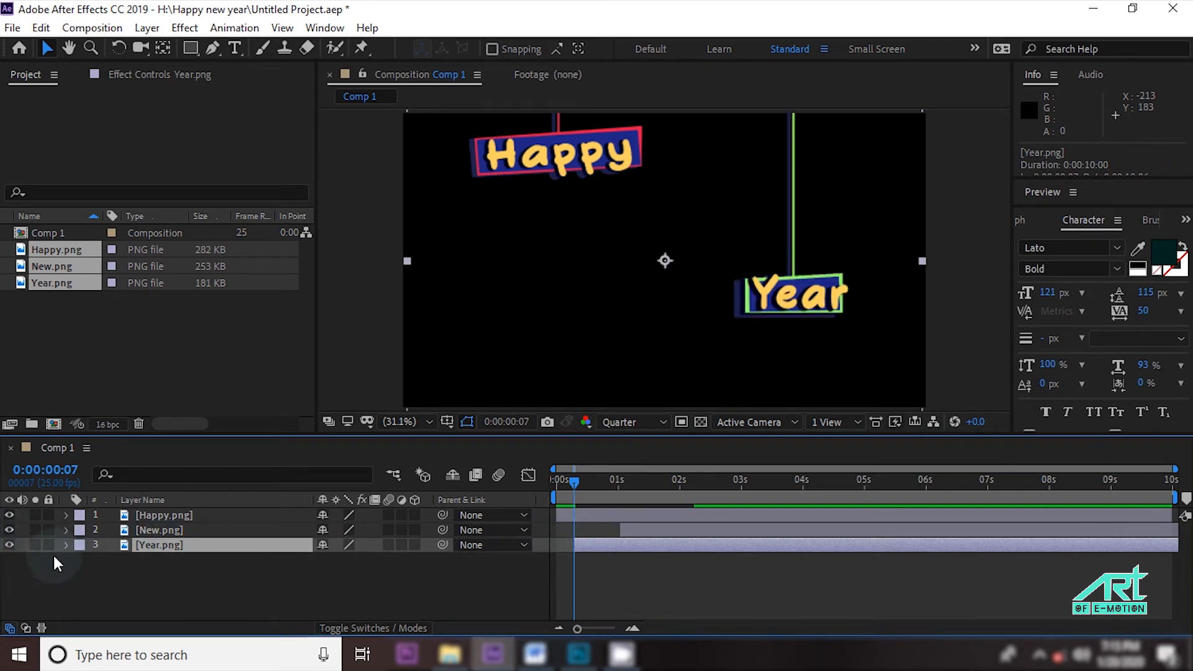
Start Position and Scale keyframes for Year.png at 0:00:00:07, with proportions unlinked, vertical scale 29% and Y position -183.
{"action": "left_click", "coordinate": [66, 545]}
{"action": "left_click", "coordinate": [83, 561]}
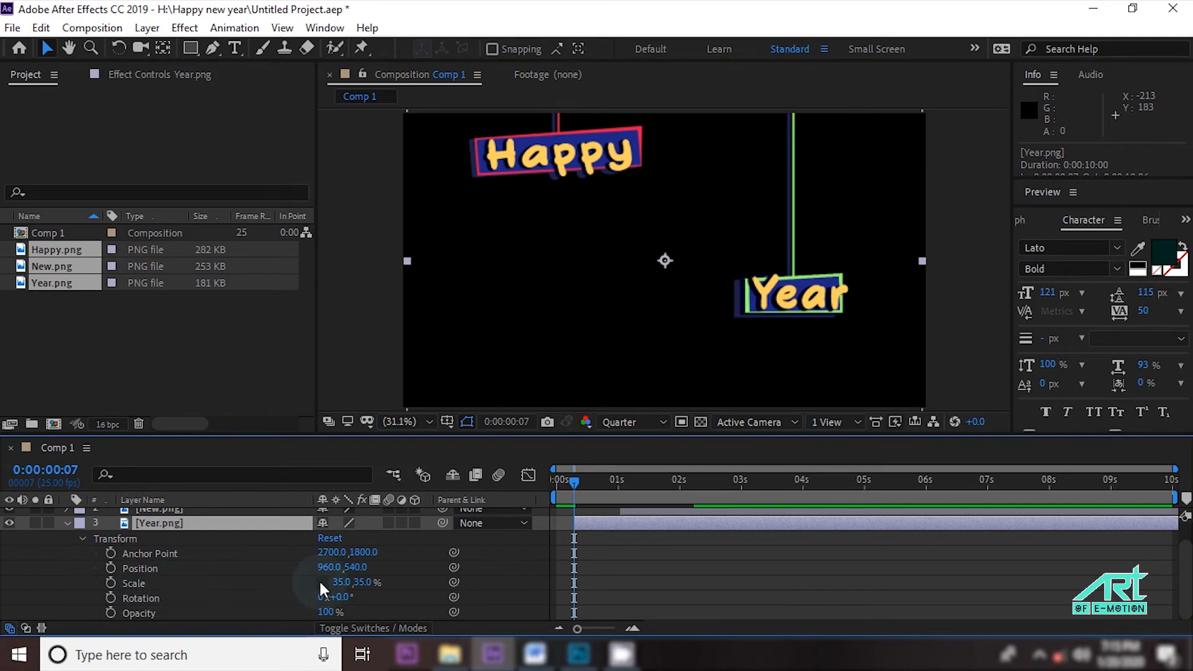
{"action": "left_click", "coordinate": [111, 583]}
{"action": "left_click", "coordinate": [110, 568]}
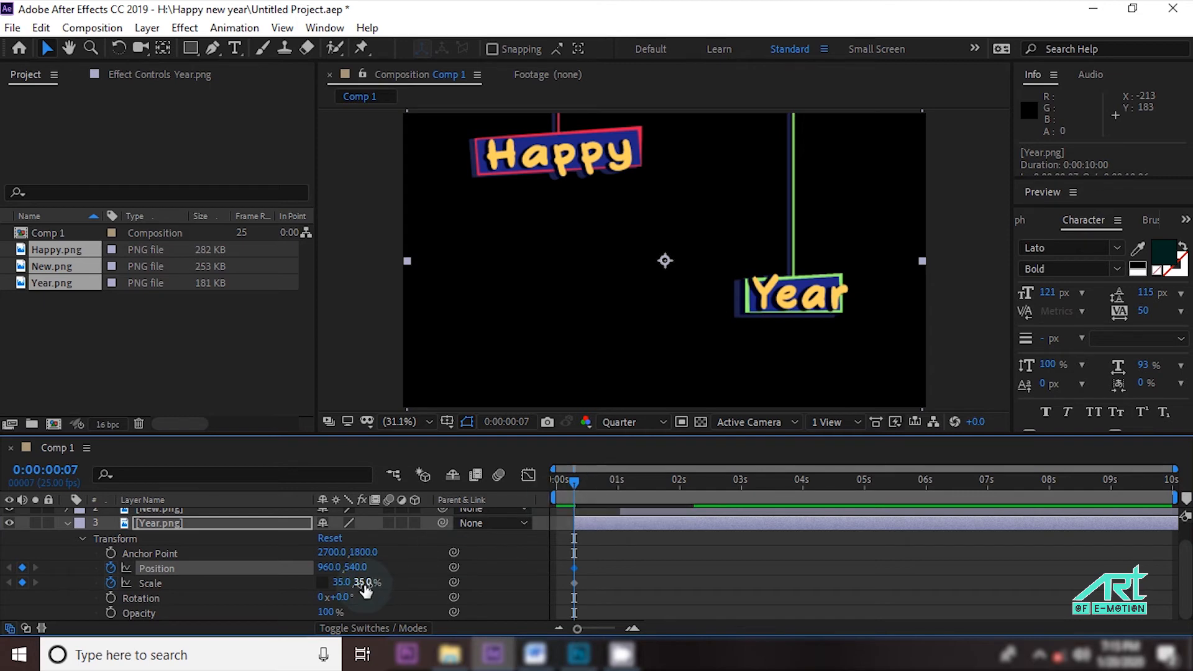
{"action": "left_click_drag", "start_coordinate": [361, 584], "coordinate": [47, 581]}
At 0:00:01:01, keyframe Year.png with Y position 540 and an increased vertical scale for the stretch.
{"action": "left_click_drag", "start_coordinate": [571, 483], "coordinate": [609, 504]}
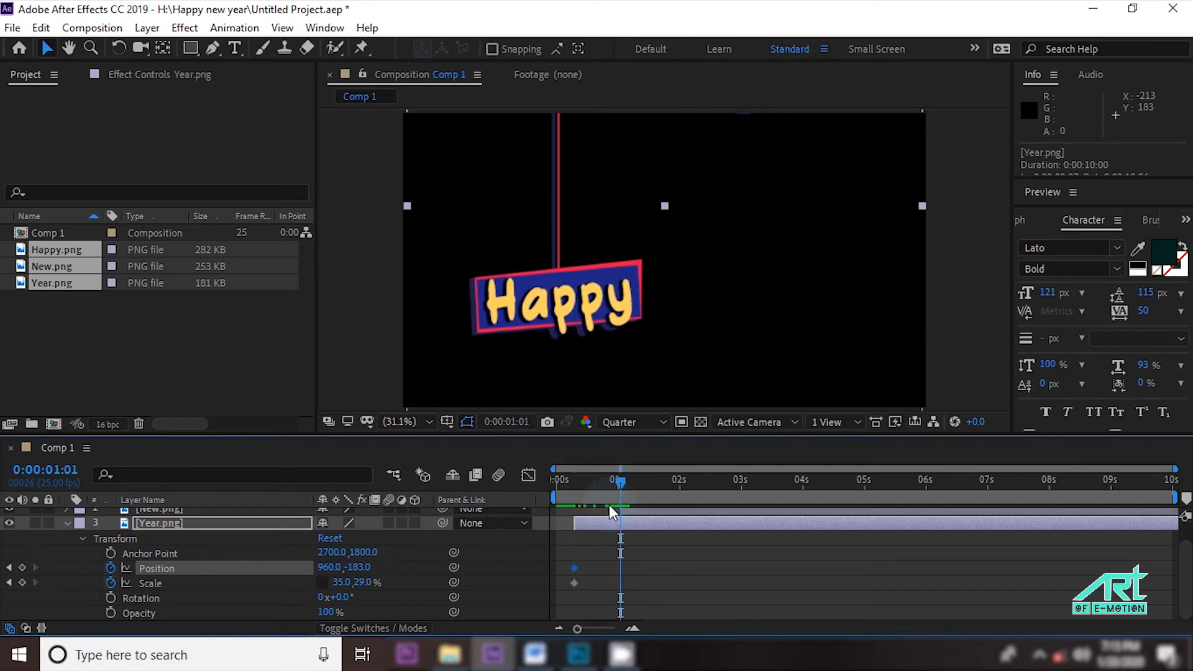
{"action": "left_click", "coordinate": [355, 568]}
{"action": "type", "text": "5"}
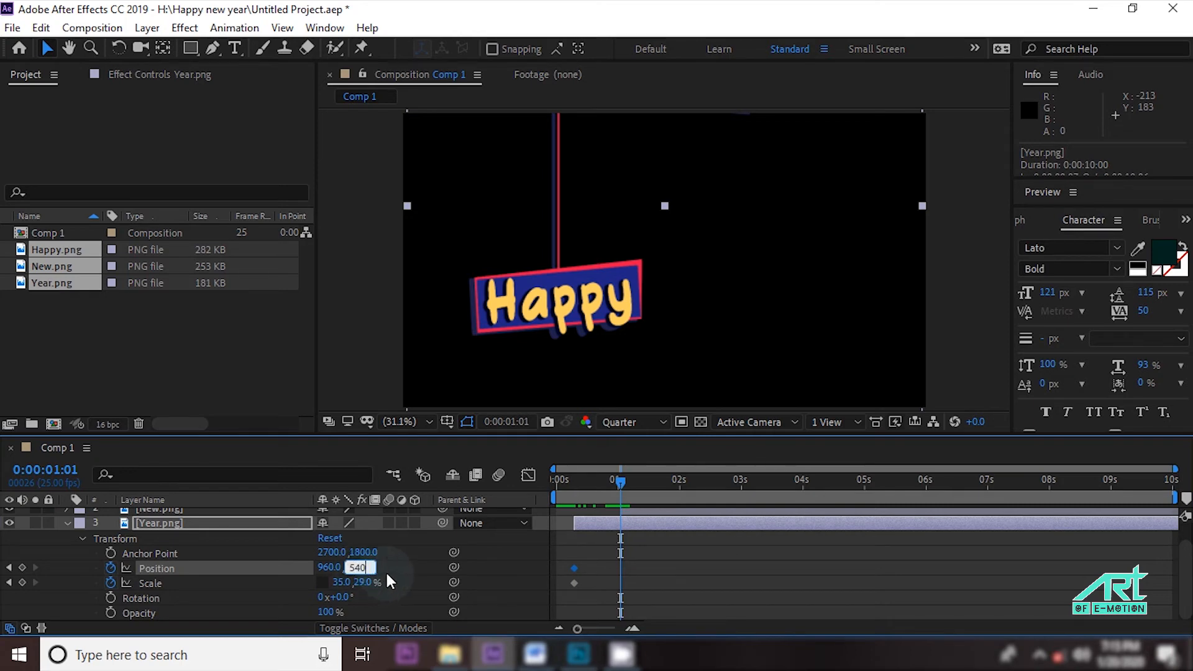
{"action": "type", "text": "40"}
{"action": "key", "text": "Return"}
{"action": "left_click_drag", "start_coordinate": [363, 580], "coordinate": [375, 581]}
{"action": "left_click_drag", "start_coordinate": [375, 581], "coordinate": [554, 570]}
At 0:00:01:08, keyframe Year.png's vertical scale at 35% and preview all three plates from the start.
{"action": "left_click_drag", "start_coordinate": [624, 482], "coordinate": [638, 486]}
{"action": "left_click", "coordinate": [365, 582]}
{"action": "type", "text": "3"}
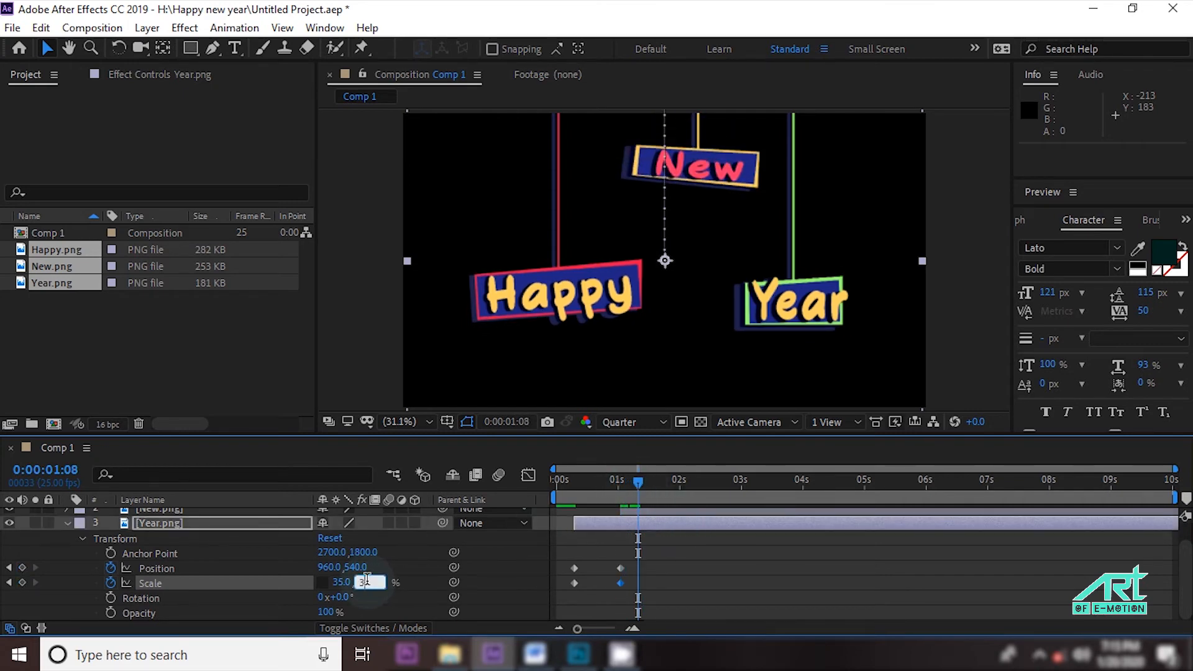
{"action": "type", "text": "5"}
{"action": "left_click", "coordinate": [528, 591]}
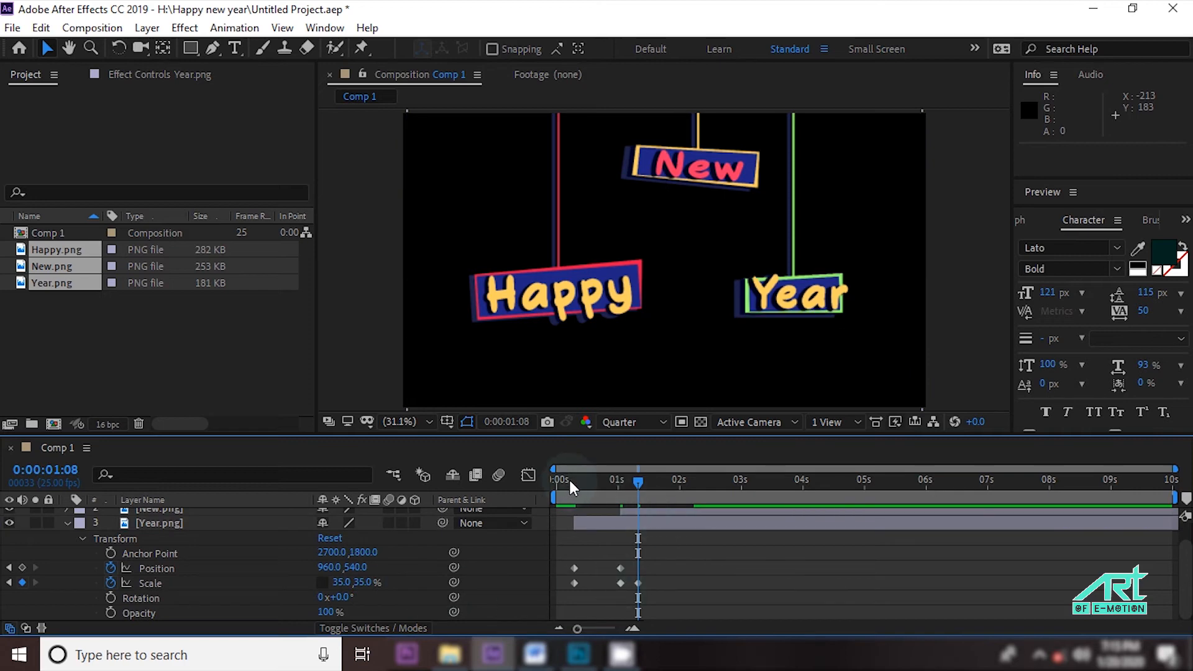
{"action": "key", "text": "space"}
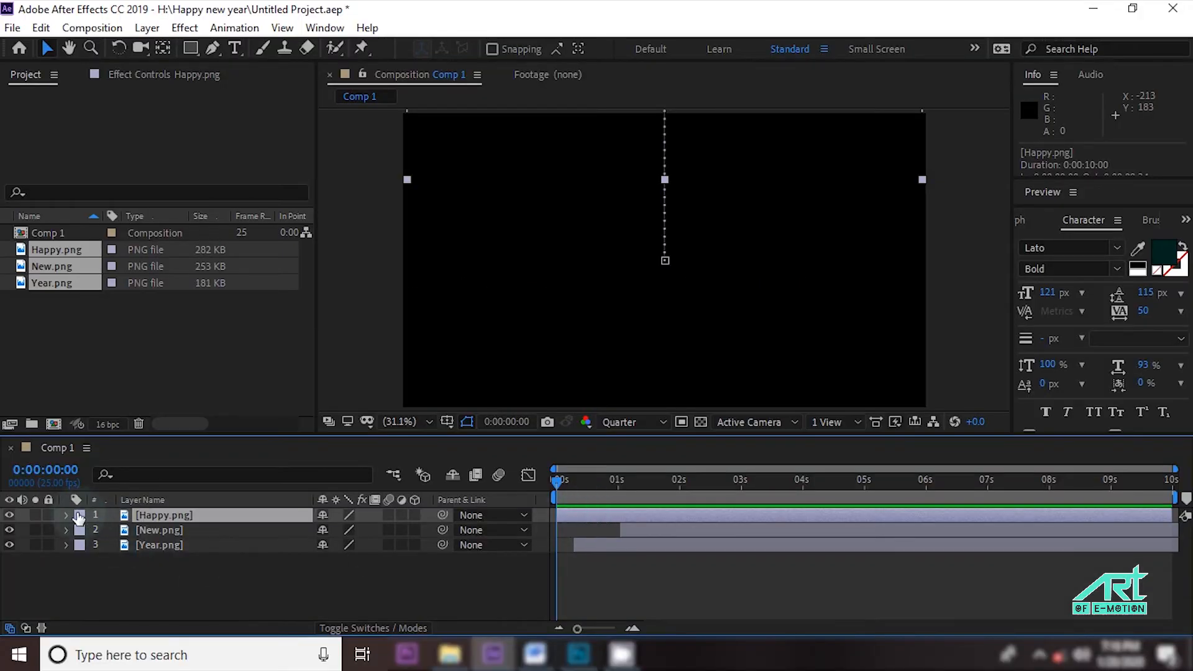
Select Happy.png's Position property, then switch to the Word document "bounce script AE" and copy the entire Inertial Bounce code below the heading.
{"action": "left_click", "coordinate": [66, 516]}
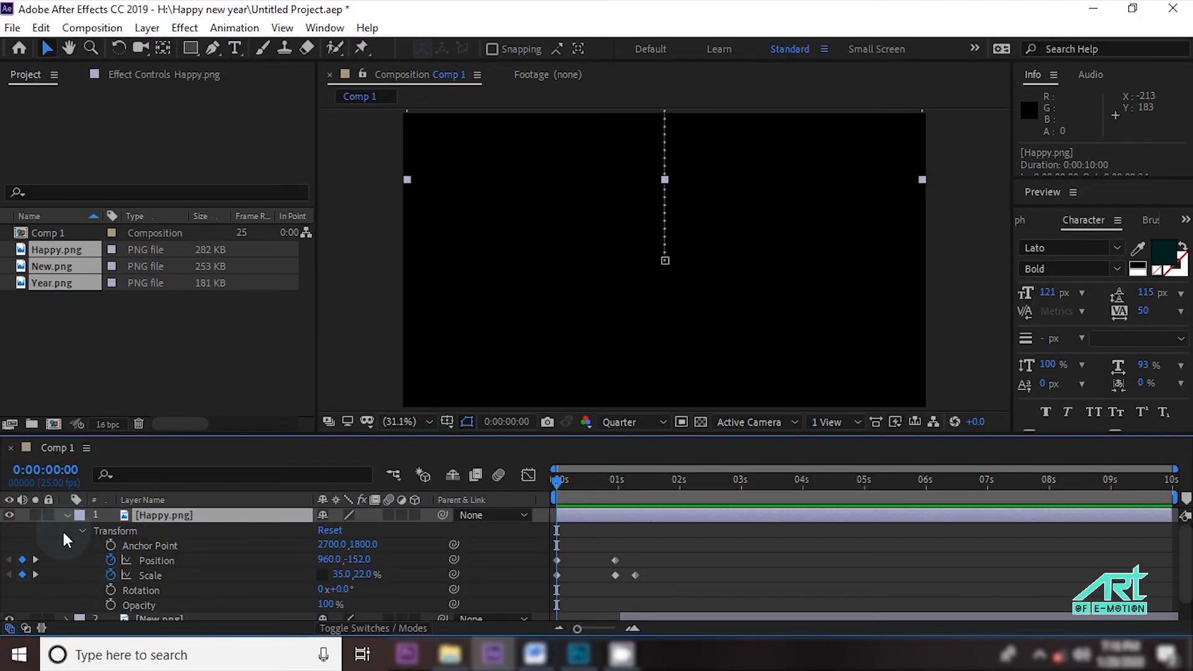
{"action": "left_click", "coordinate": [158, 559]}
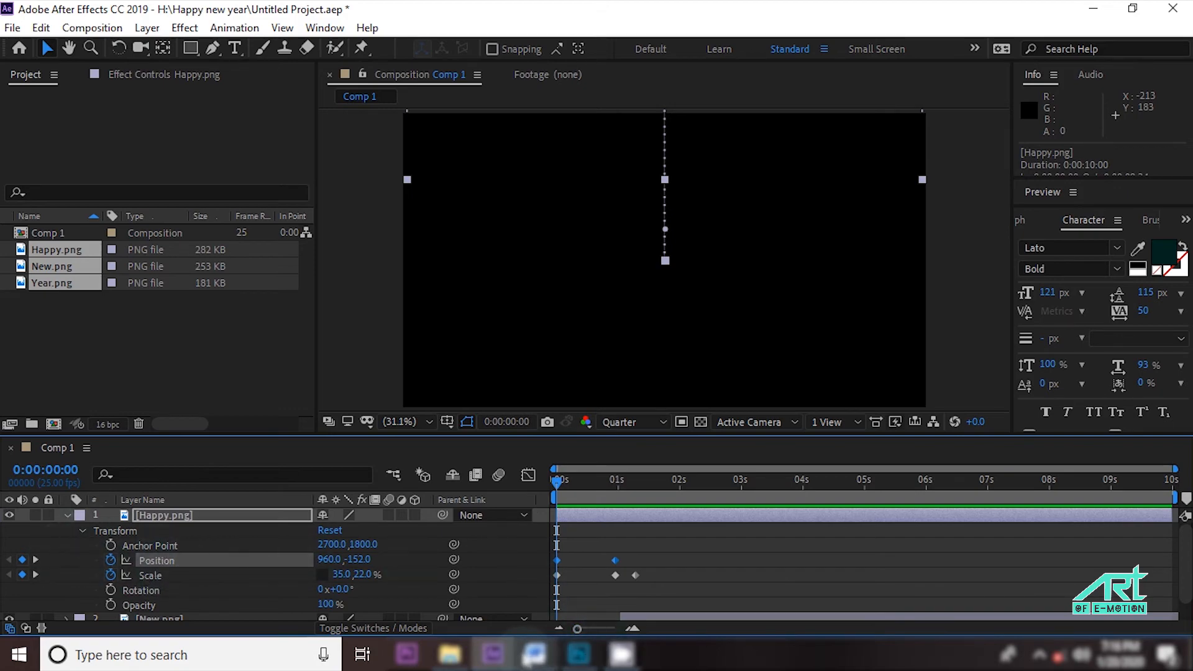
{"action": "left_click", "coordinate": [532, 656]}
{"action": "left_click_drag", "start_coordinate": [415, 265], "coordinate": [583, 573]}
{"action": "right_click", "coordinate": [442, 390]}
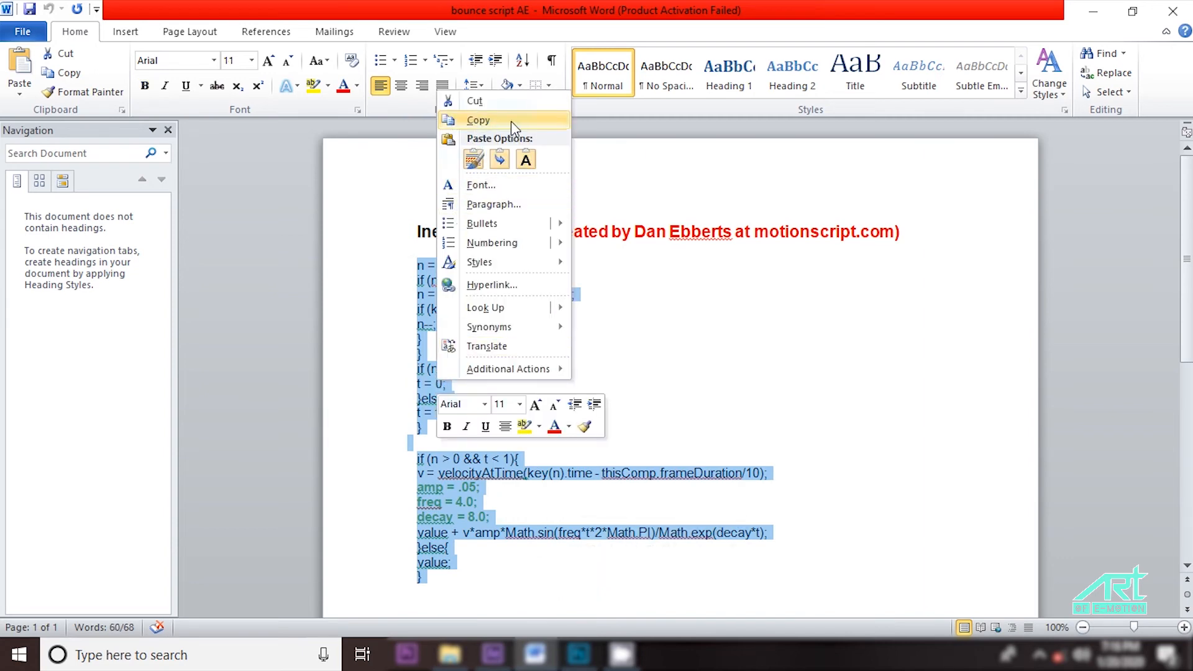
{"action": "left_click", "coordinate": [477, 121]}
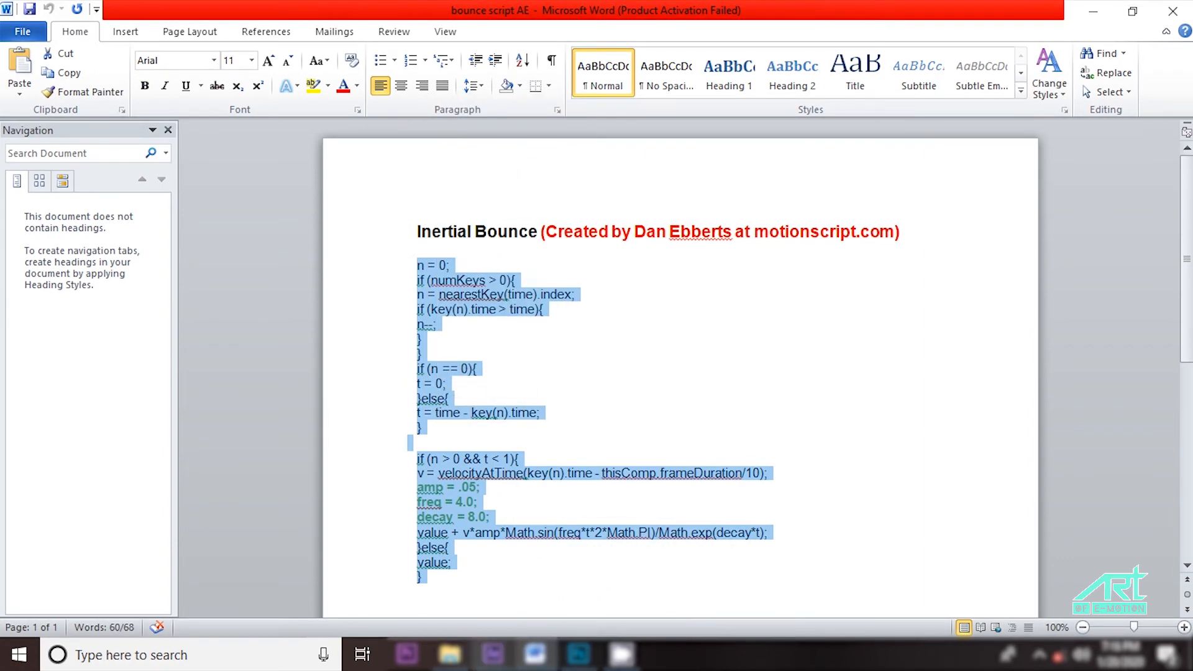
Back in After Effects, add an expression to Happy.png's Position and replace its default text with the copied bounce script.
{"action": "left_click", "coordinate": [493, 655]}
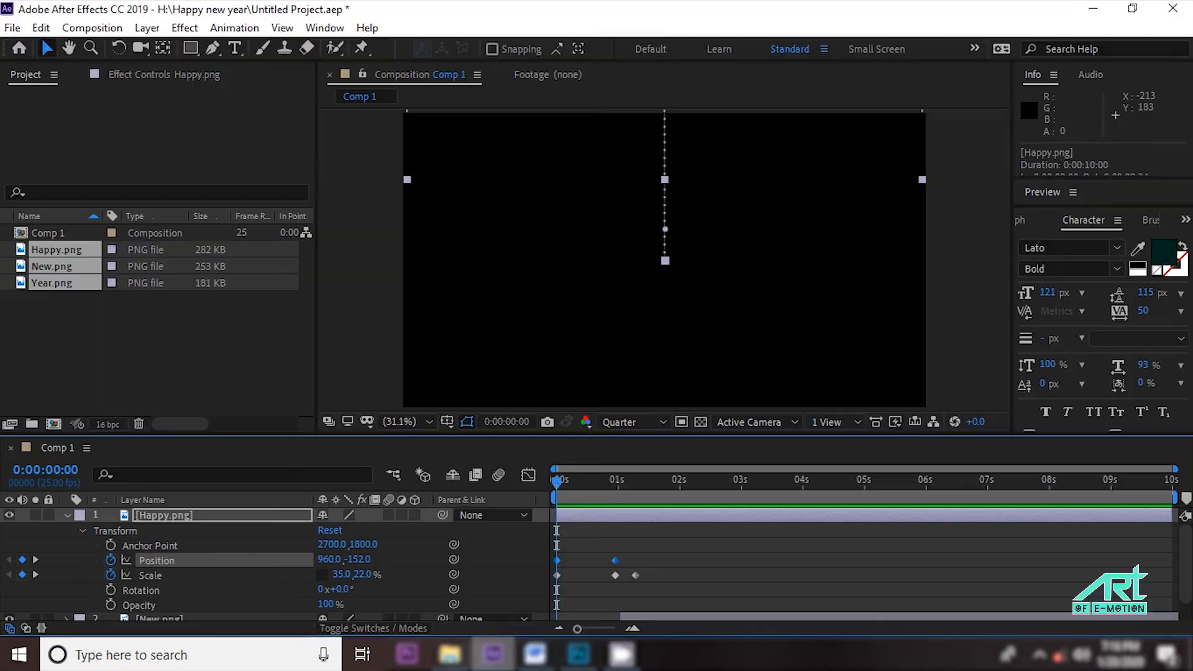
{"action": "left_click", "coordinate": [112, 559], "text": "alt"}
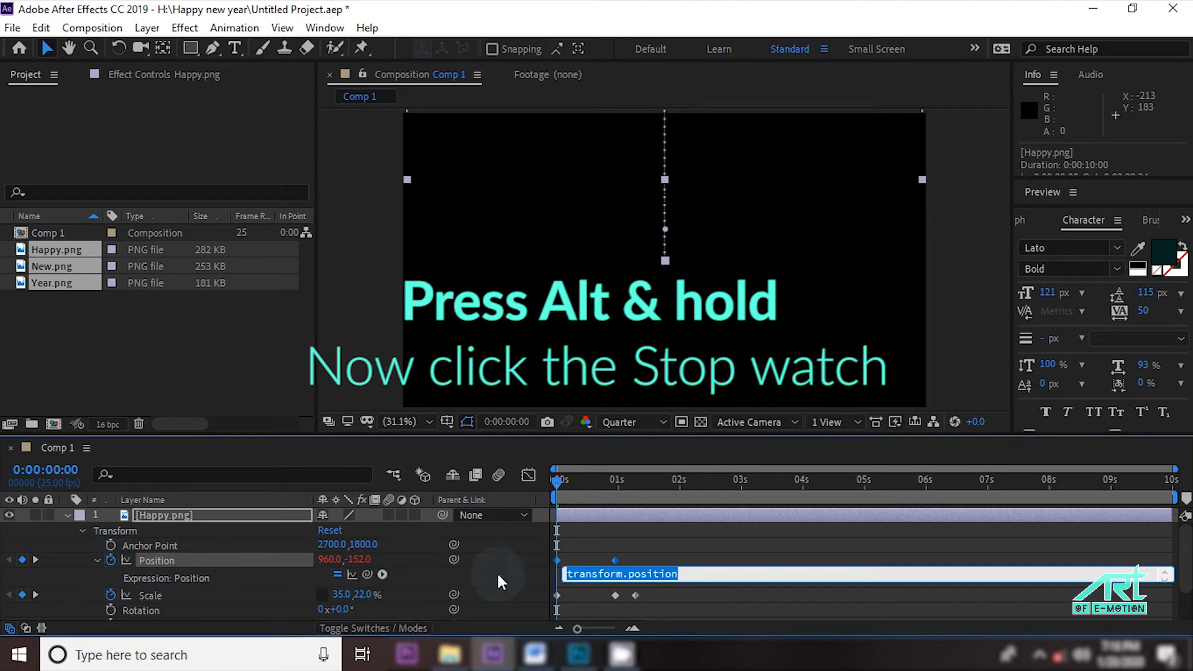
{"action": "right_click", "coordinate": [599, 575]}
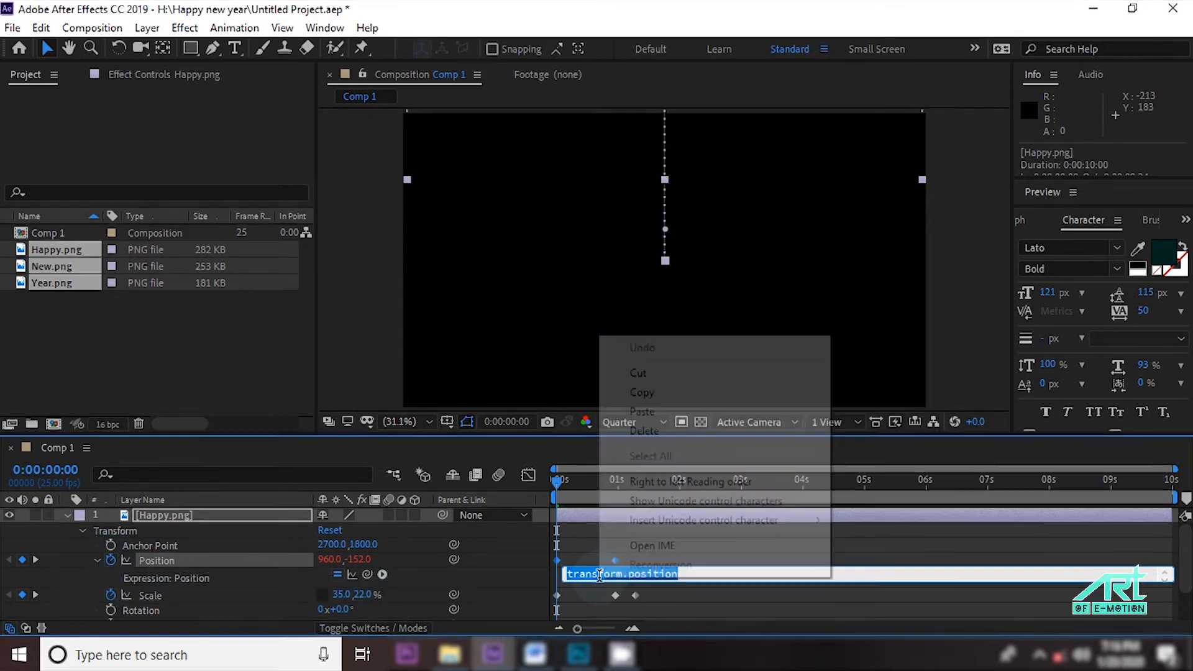
{"action": "left_click", "coordinate": [631, 413]}
{"action": "left_click", "coordinate": [603, 433]}
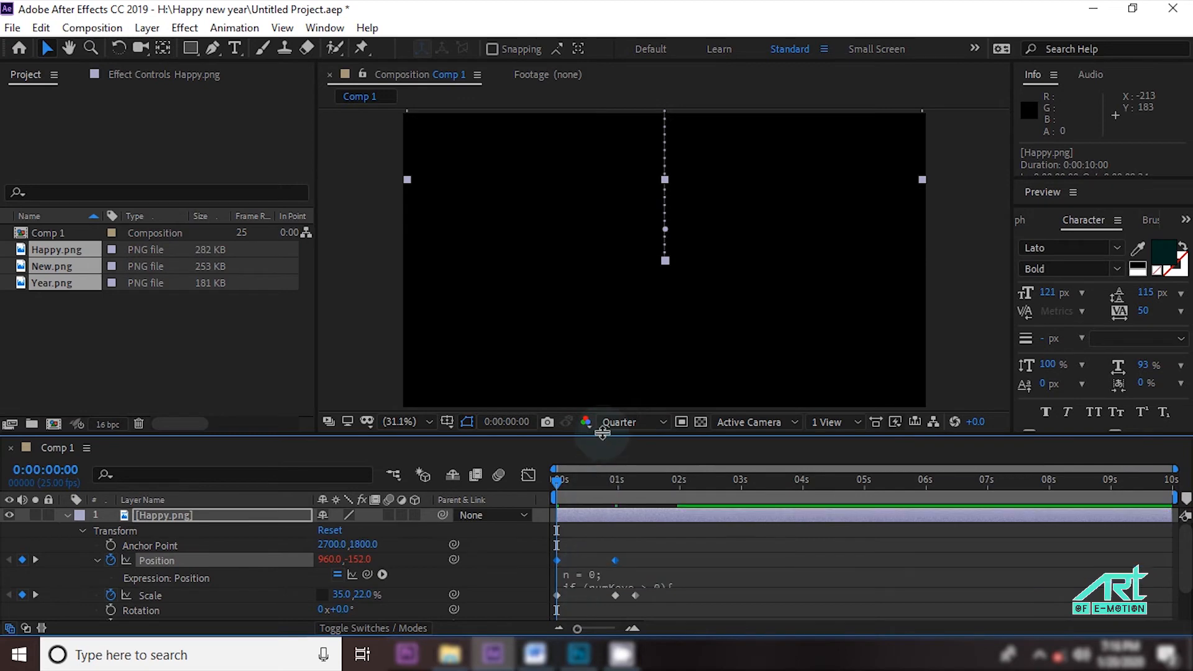
Enlarge the timeline, set freq to 5.0 and decay to 4.0 in Happy.png's Position expression, and preview the bounce.
{"action": "left_click_drag", "start_coordinate": [603, 433], "coordinate": [624, 333]}
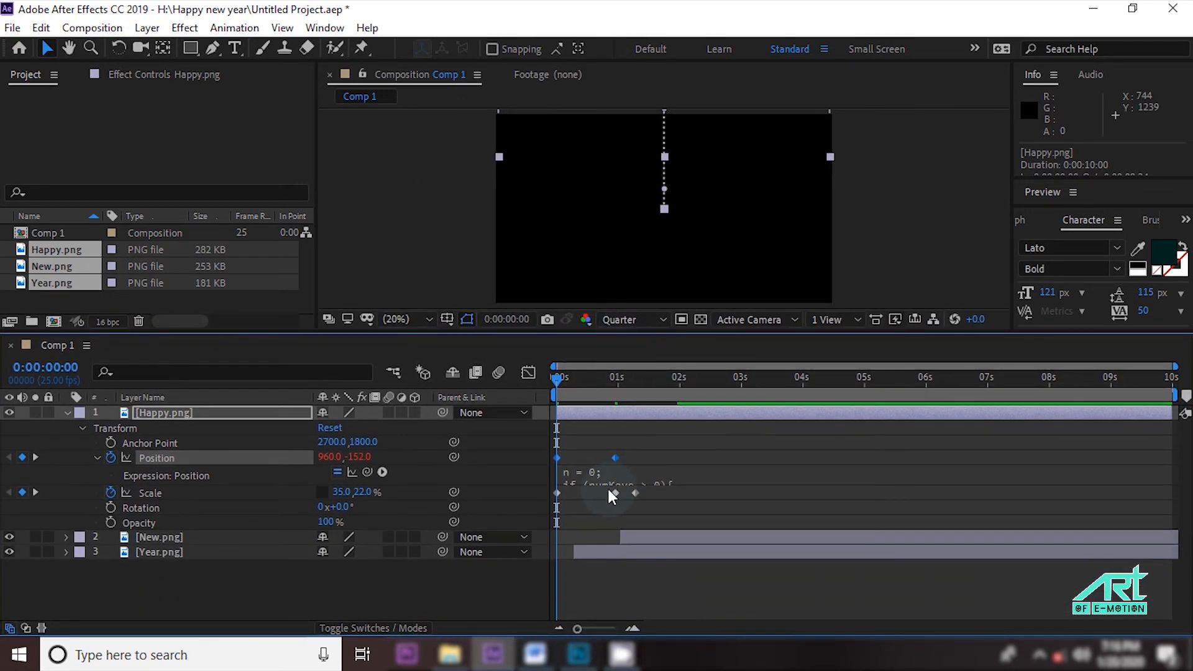
{"action": "left_click", "coordinate": [603, 472]}
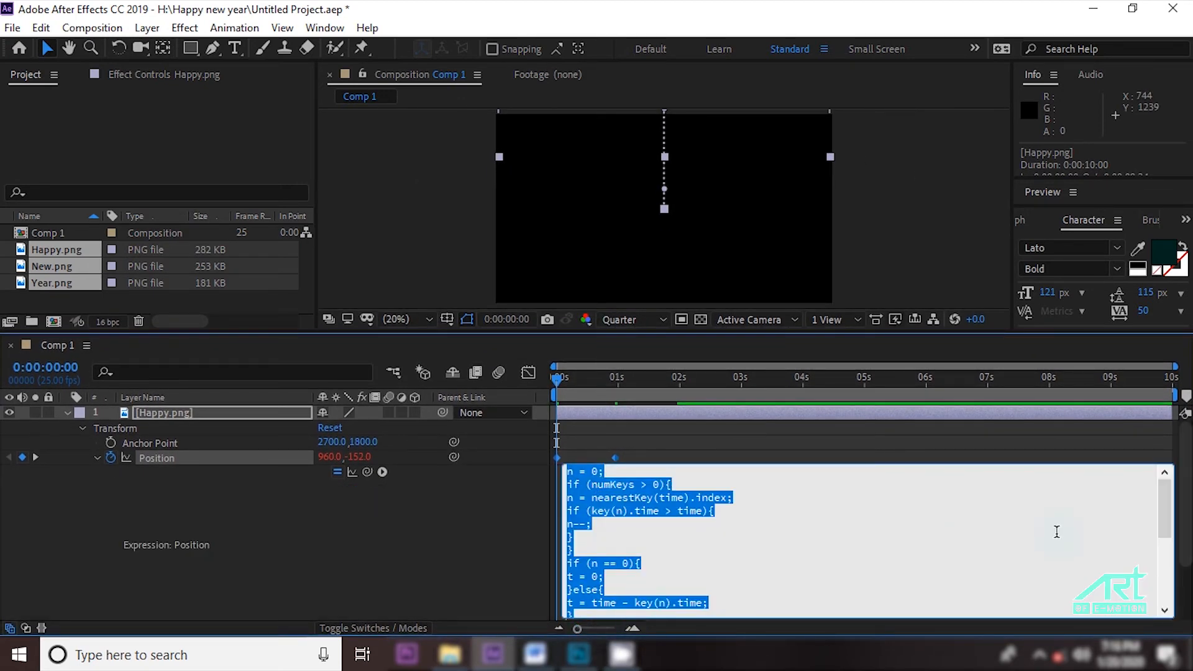
{"action": "left_click_drag", "start_coordinate": [1165, 528], "coordinate": [1170, 613]}
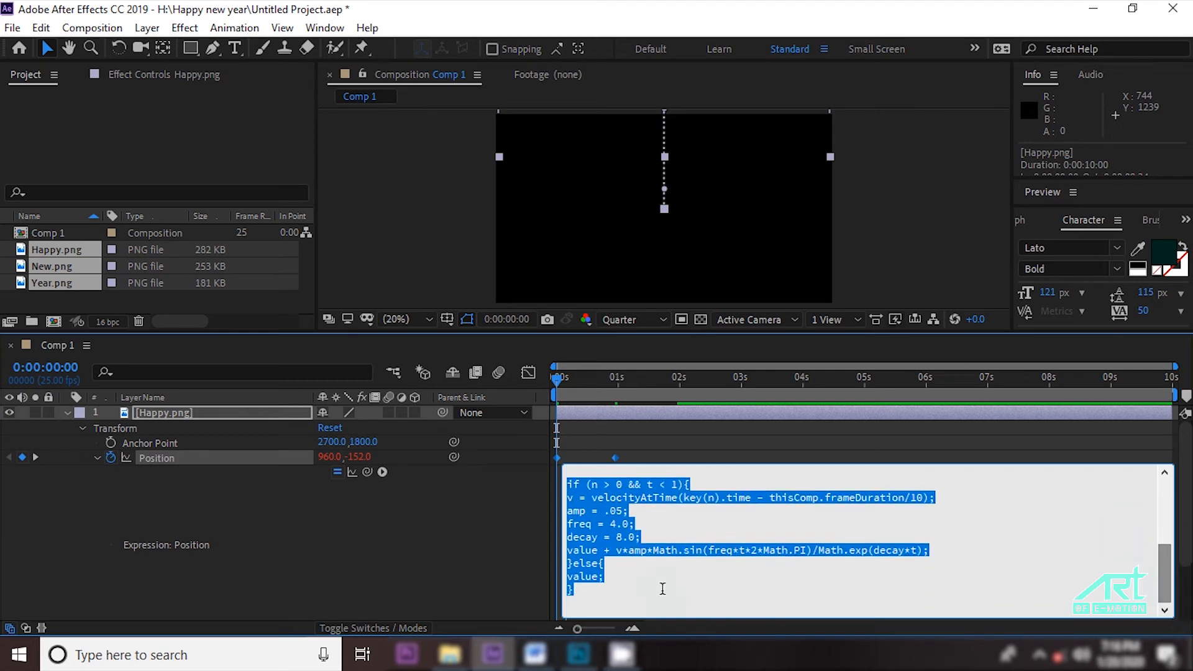
{"action": "left_click", "coordinate": [594, 561]}
{"action": "left_click_drag", "start_coordinate": [564, 537], "coordinate": [594, 538]}
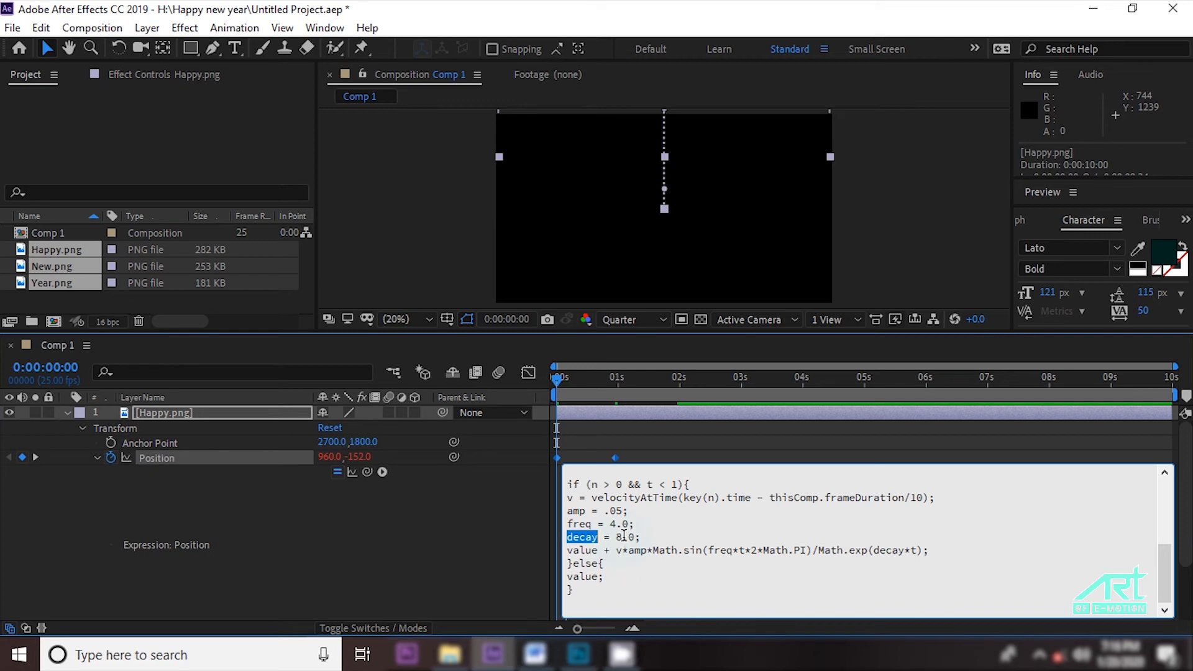
{"action": "left_click", "coordinate": [621, 536]}
{"action": "left_click", "coordinate": [558, 376]}
{"action": "key", "text": "space"}
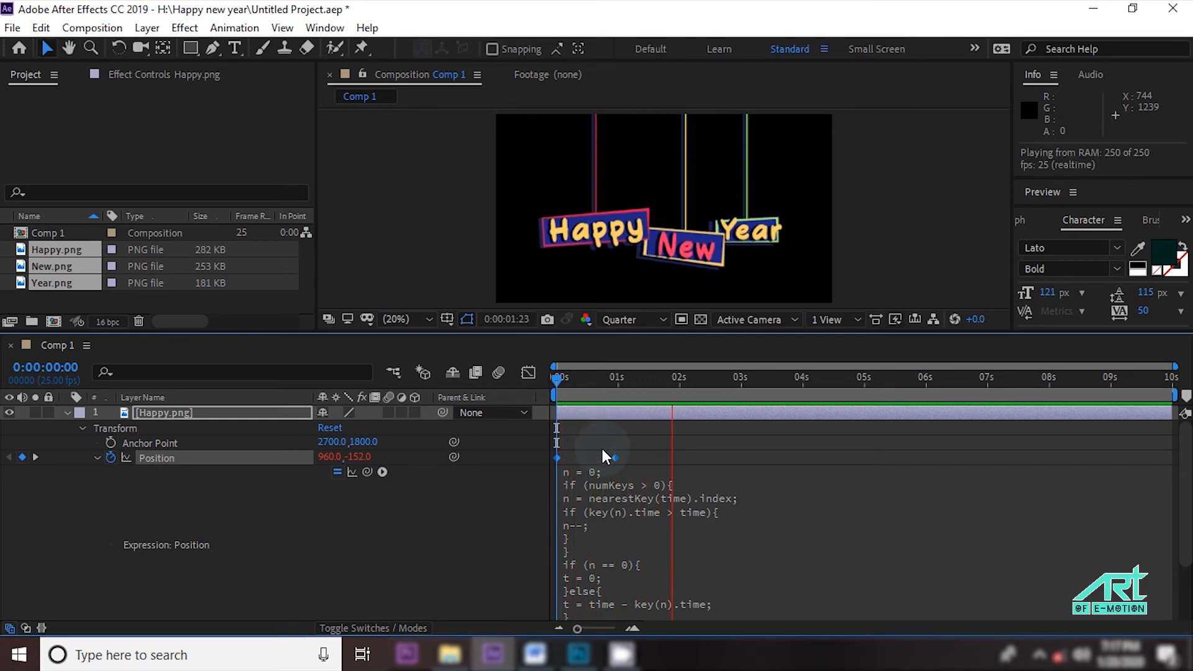
{"action": "key", "text": "space"}
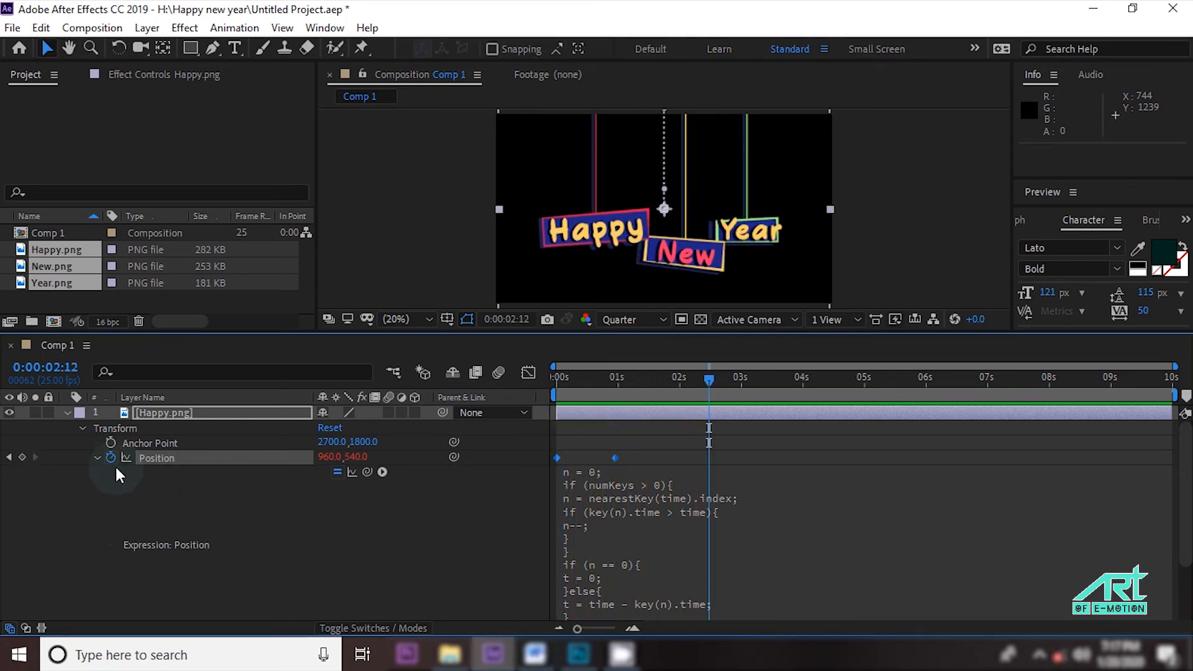
Adjust the freq value in Happy.png's Position expression and preview the animation from the start.
{"action": "left_click", "coordinate": [596, 609]}
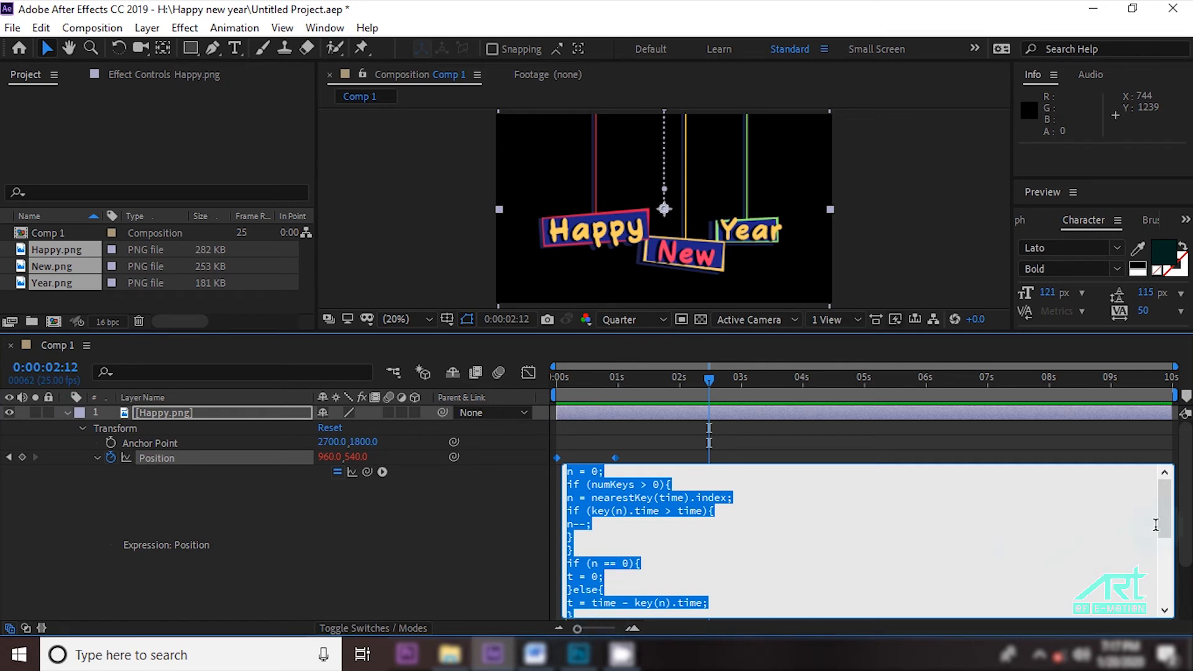
{"action": "left_click_drag", "start_coordinate": [1166, 525], "coordinate": [1169, 596]}
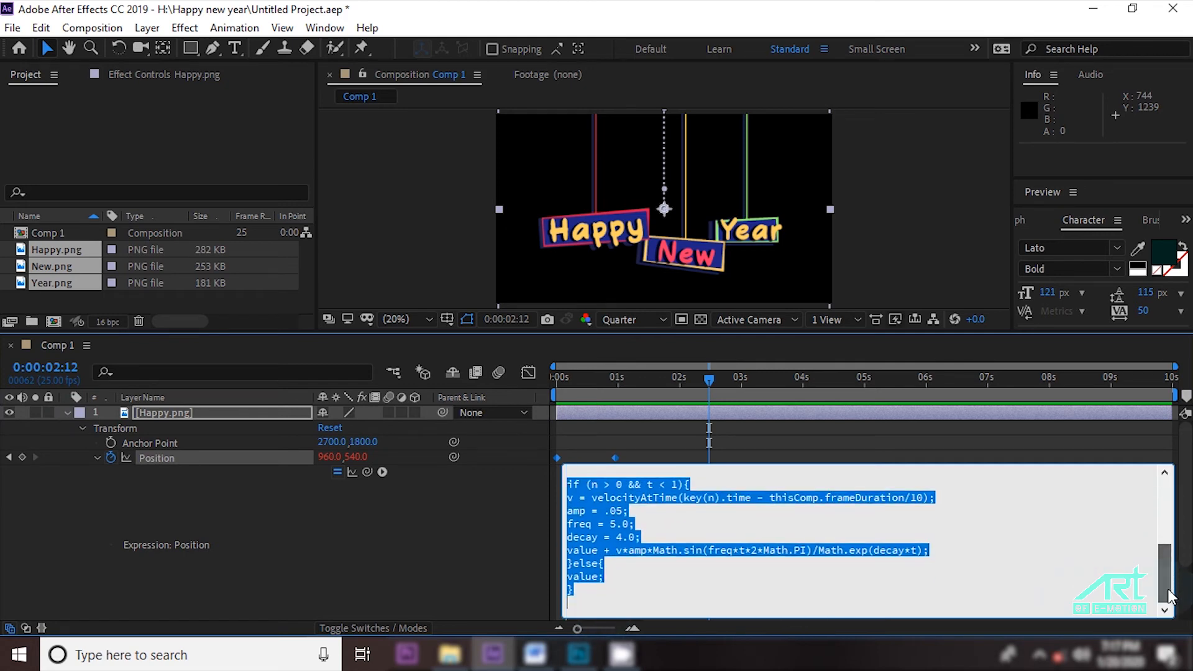
{"action": "left_click", "coordinate": [622, 538]}
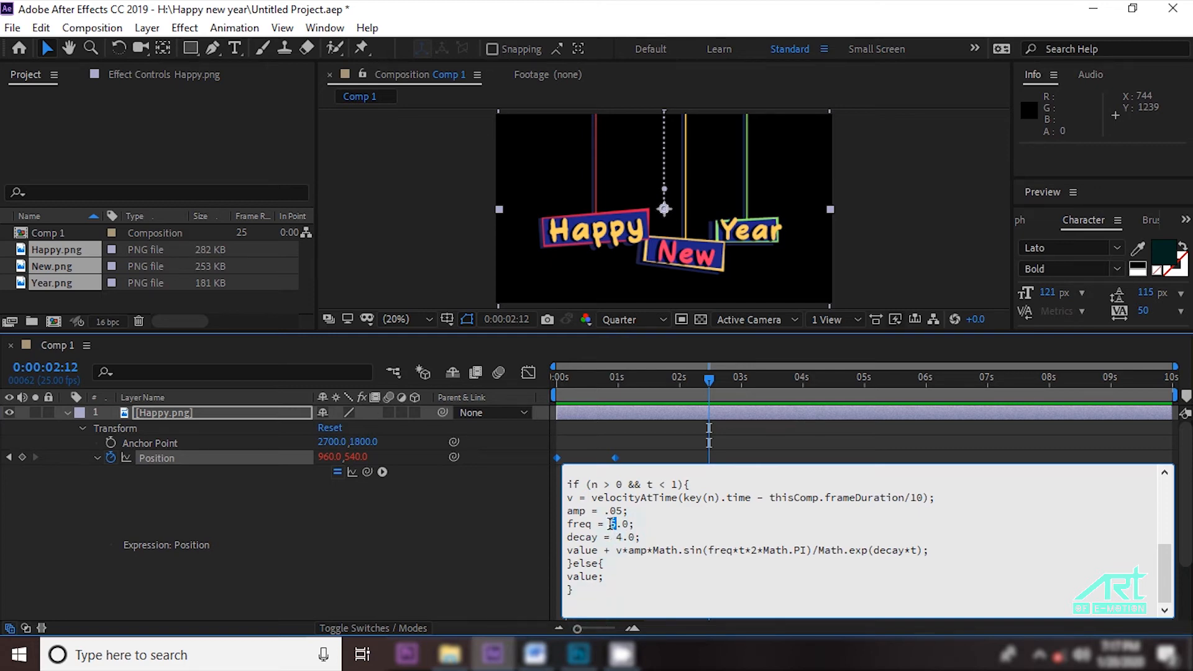
{"action": "left_click", "coordinate": [634, 451]}
{"action": "left_click", "coordinate": [561, 377]}
{"action": "key", "text": "space"}
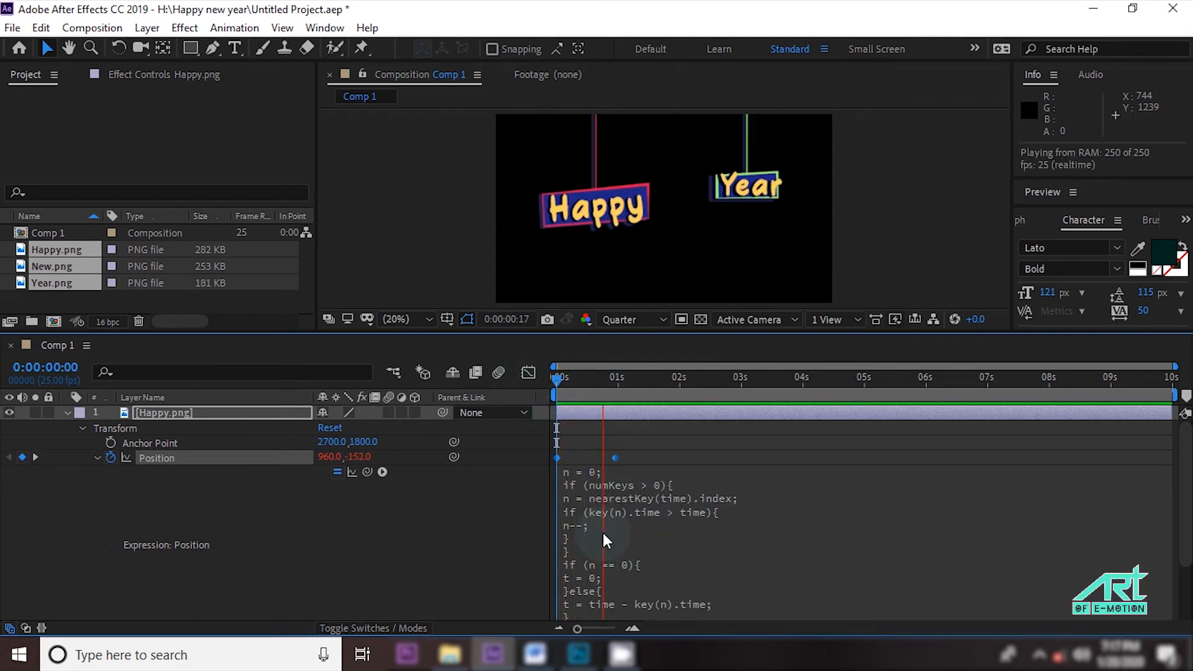
{"action": "key", "text": "space"}
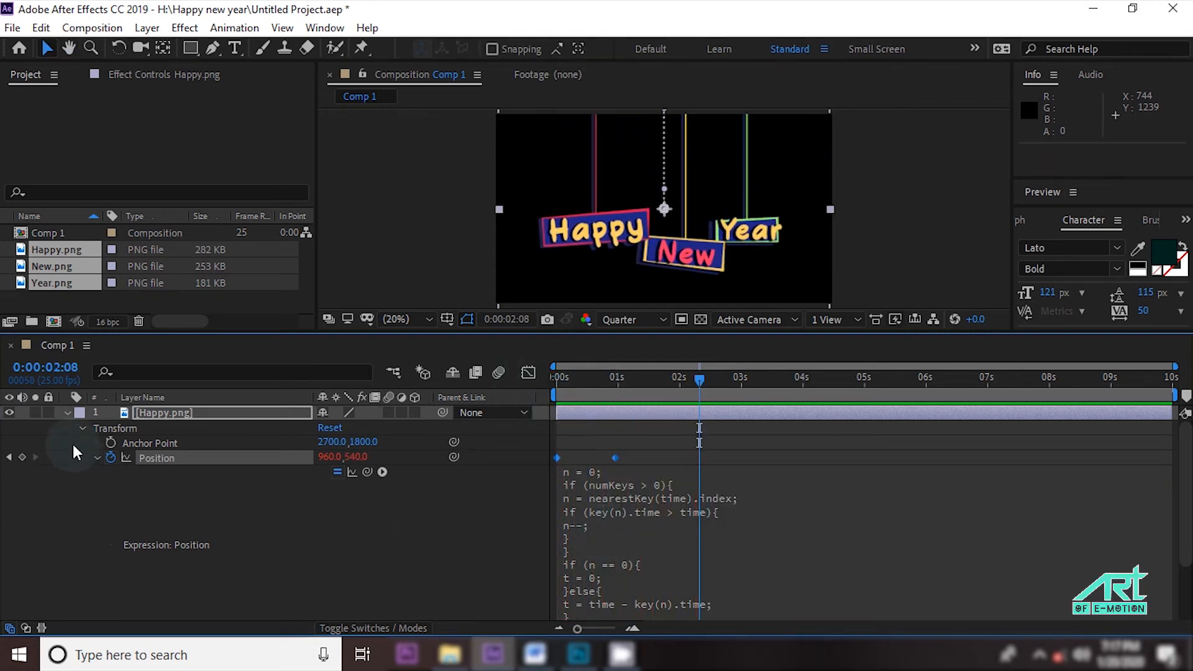
Copy the entire bounce script from Happy.png's Position expression, down to its closing brace, and collapse the layer's properties.
{"action": "left_click", "coordinate": [606, 513]}
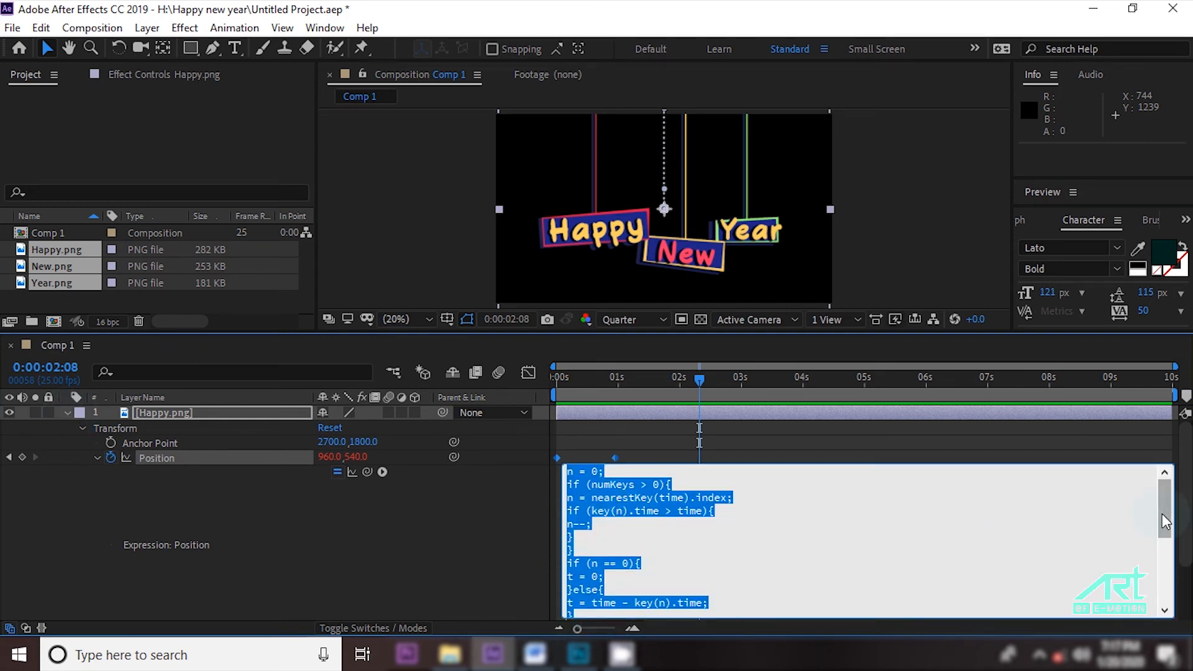
{"action": "left_click_drag", "start_coordinate": [1166, 528], "coordinate": [1166, 589]}
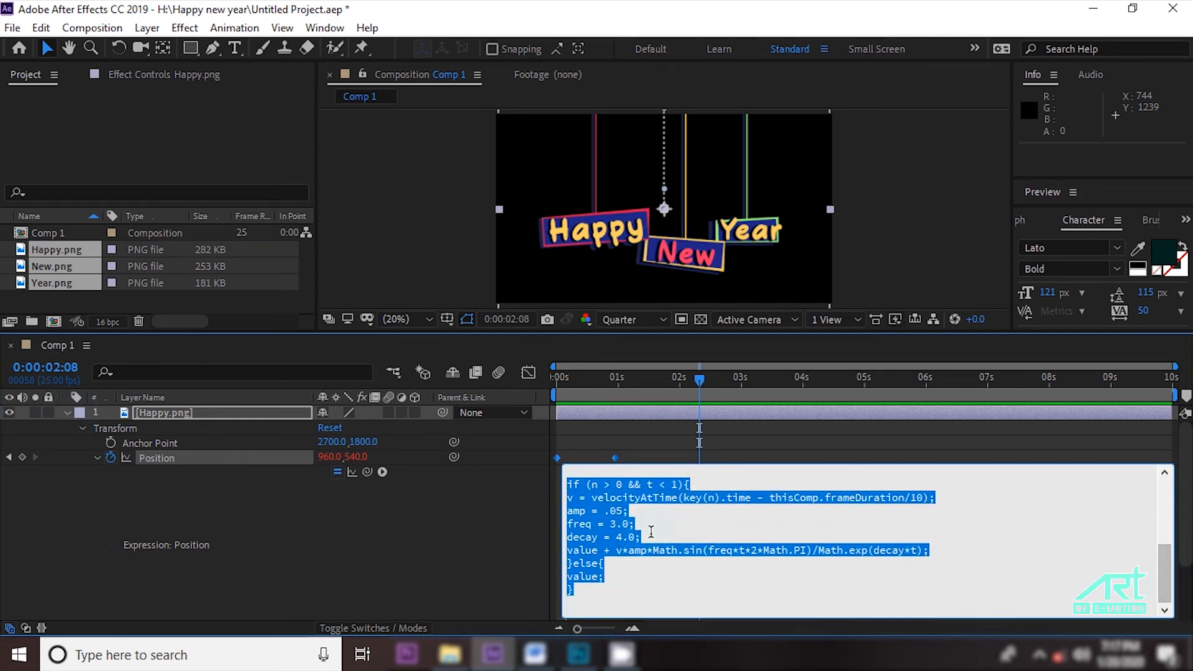
{"action": "right_click", "coordinate": [609, 513]}
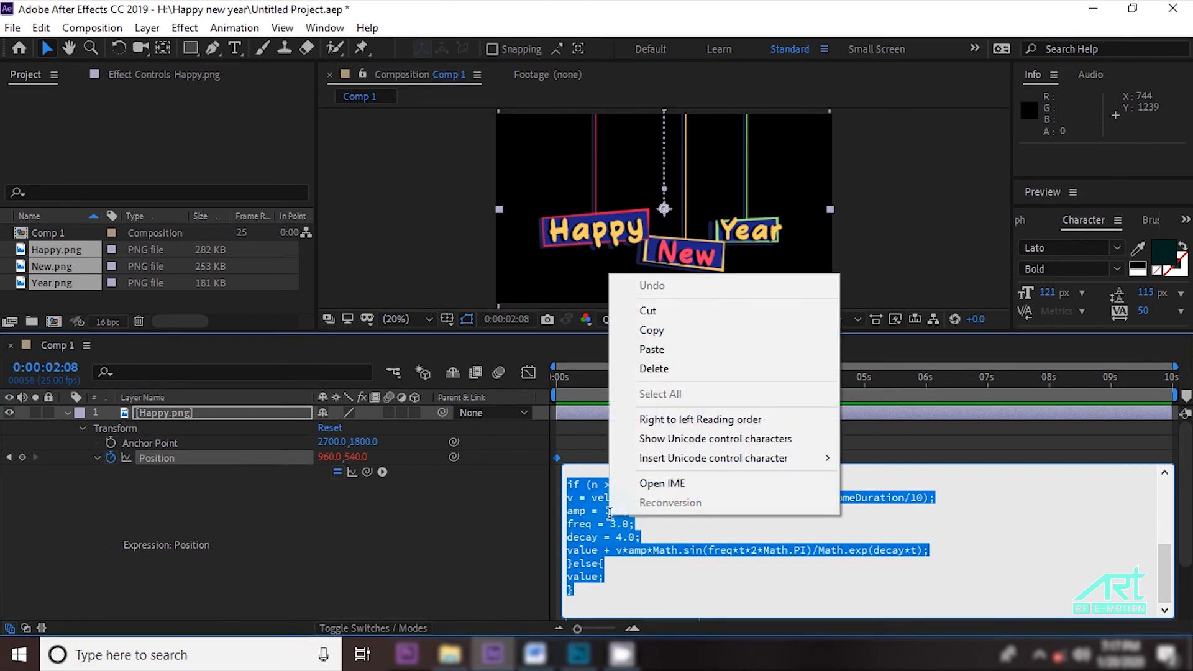
{"action": "left_click", "coordinate": [663, 331]}
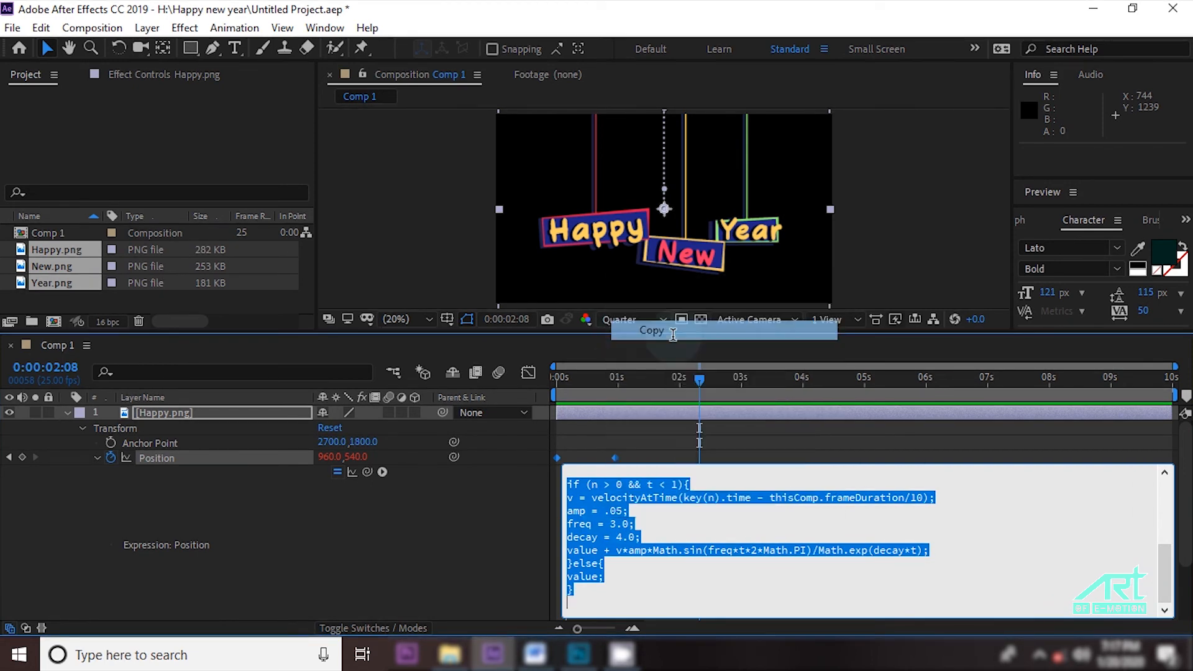
{"action": "left_click", "coordinate": [66, 412]}
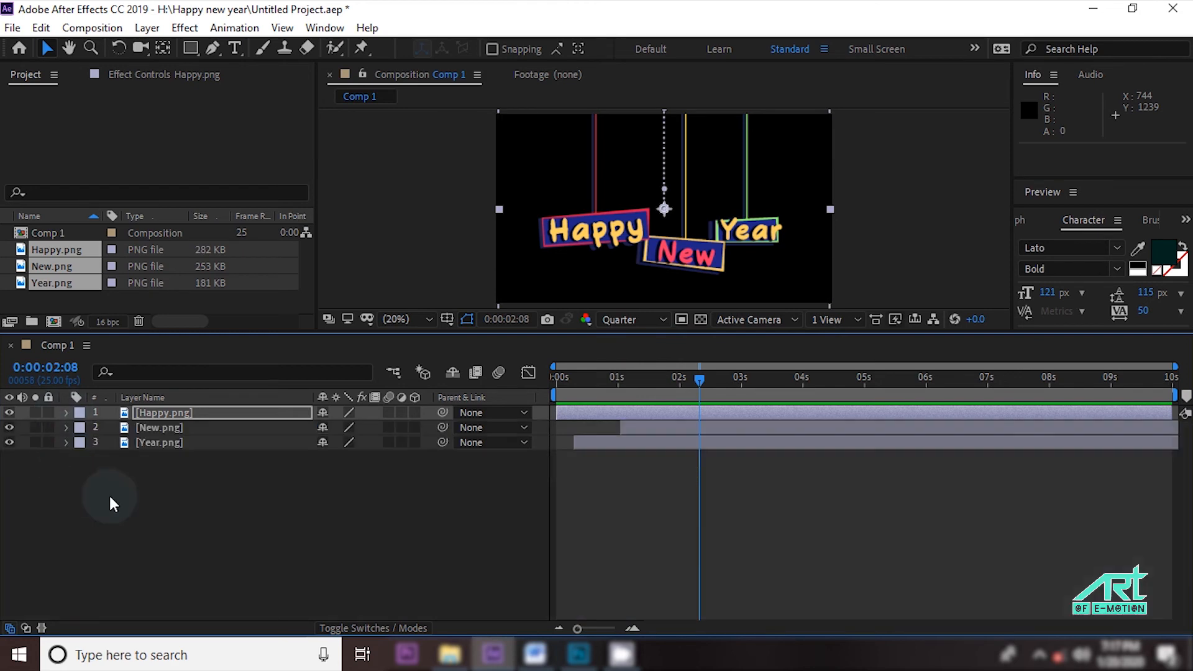
Add an expression to New.png's Position and replace its default text with the copied bounce script.
{"action": "left_click", "coordinate": [156, 428]}
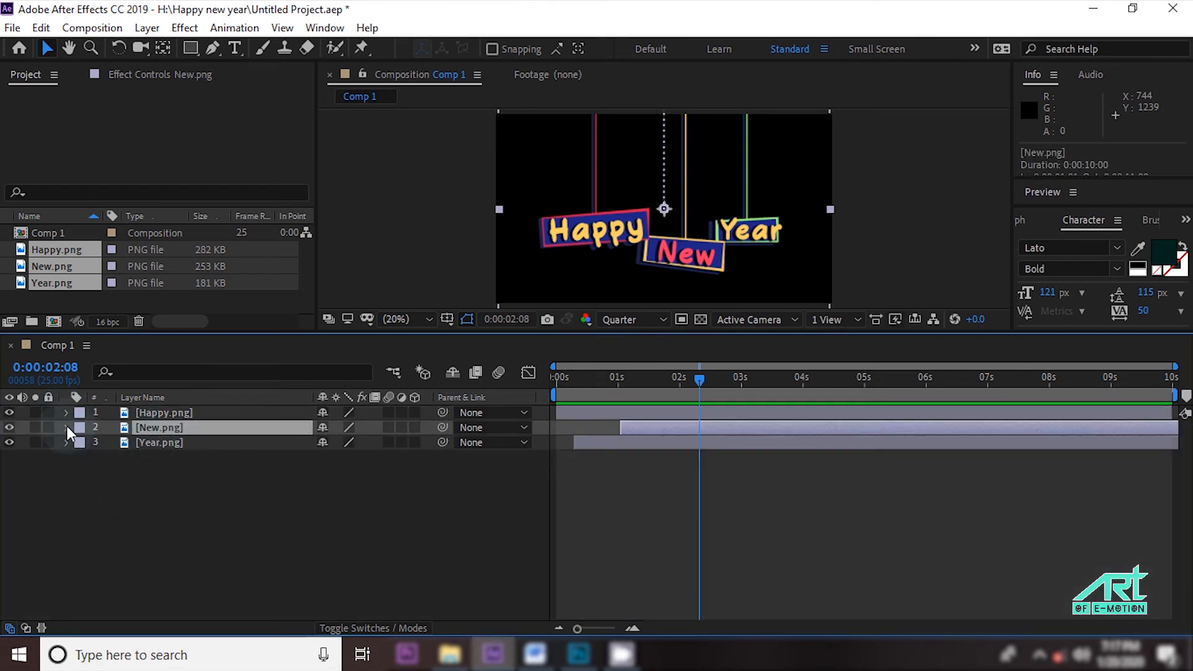
{"action": "left_click", "coordinate": [65, 427]}
{"action": "left_click", "coordinate": [163, 474]}
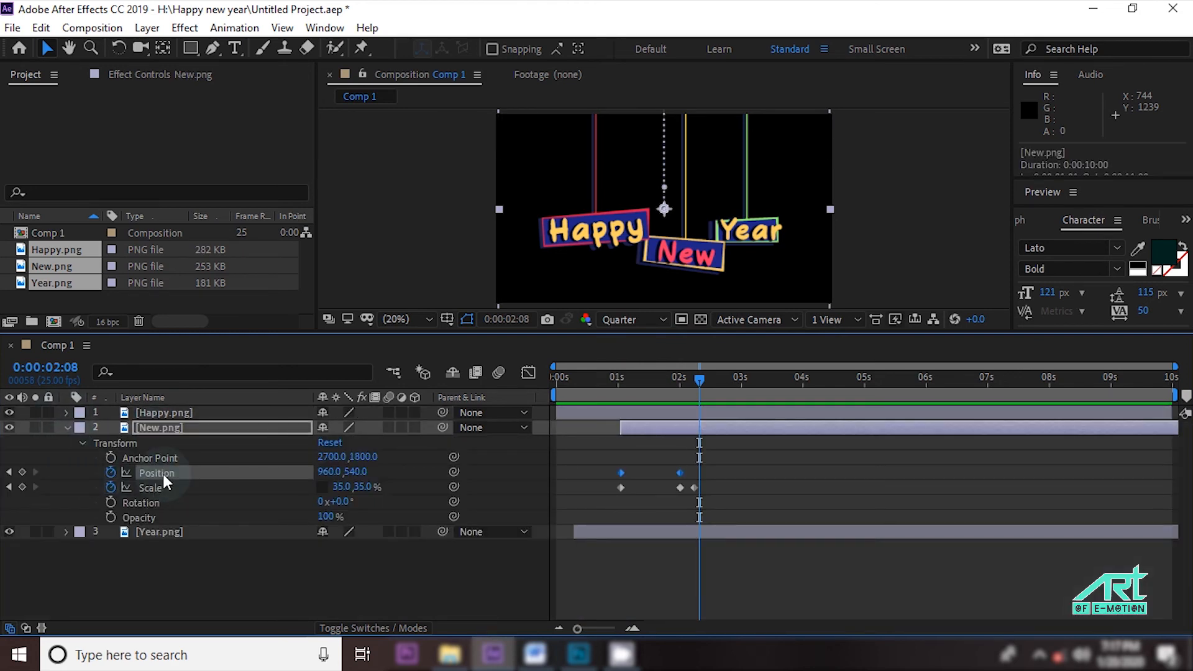
{"action": "left_click", "coordinate": [110, 472], "text": "alt"}
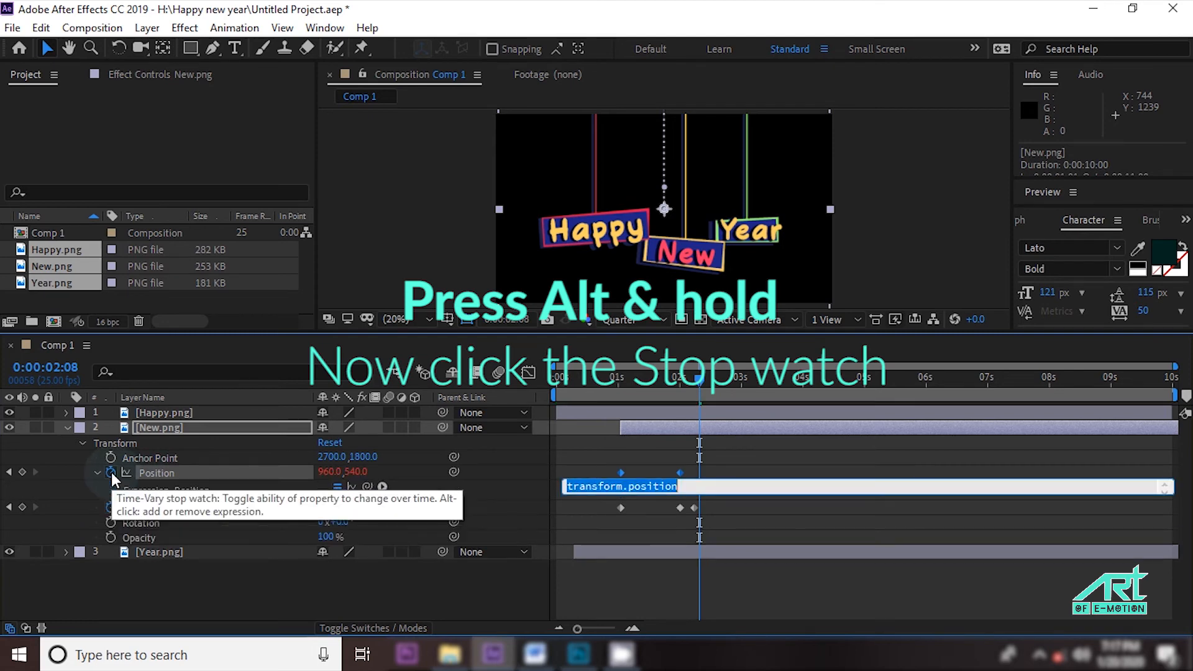
{"action": "right_click", "coordinate": [615, 487]}
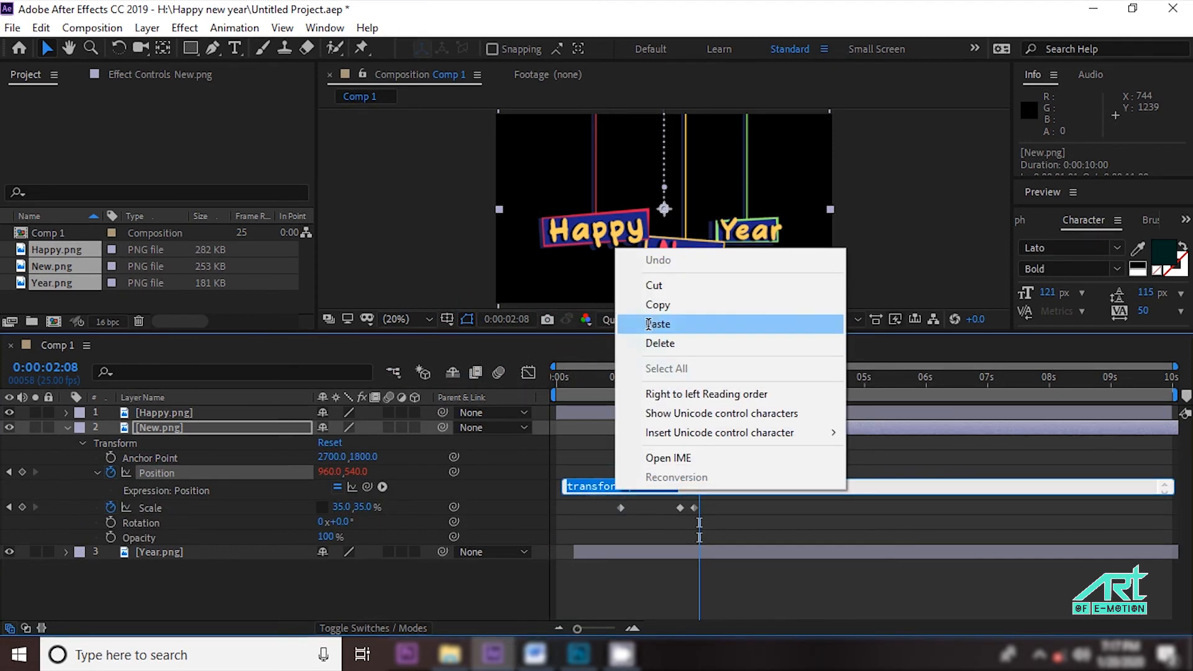
{"action": "left_click", "coordinate": [659, 343]}
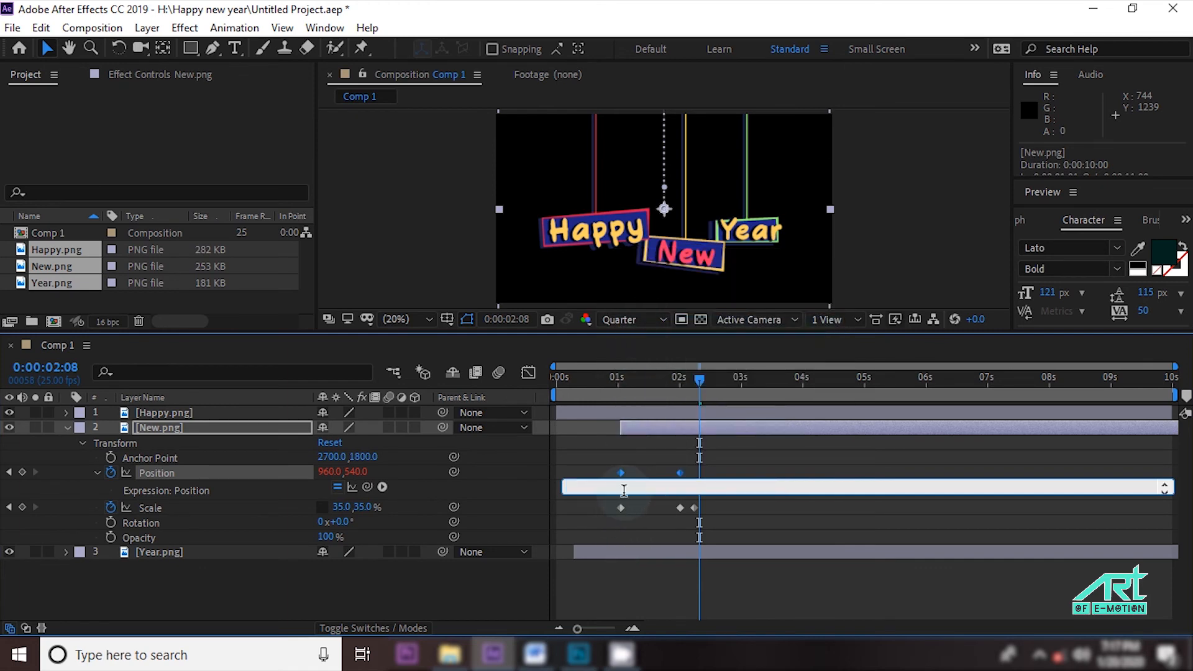
{"action": "key", "text": "ctrl+v"}
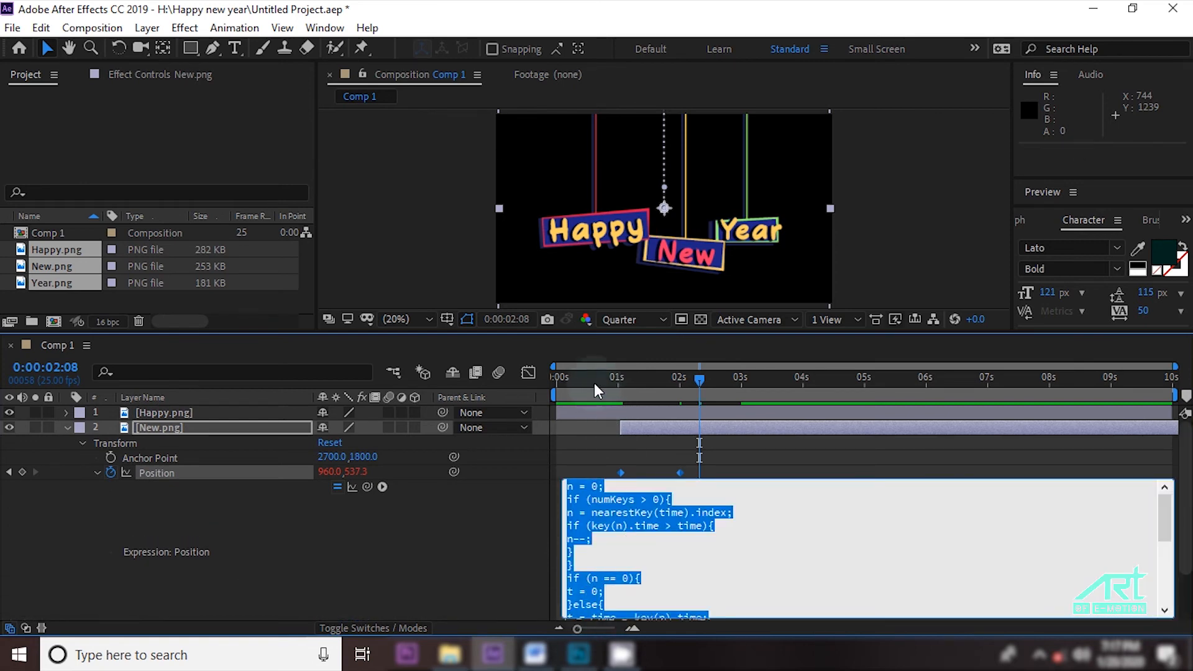
Review the end of New.png's bounce script and preview the animation from the start.
{"action": "left_click_drag", "start_coordinate": [1165, 519], "coordinate": [1164, 589]}
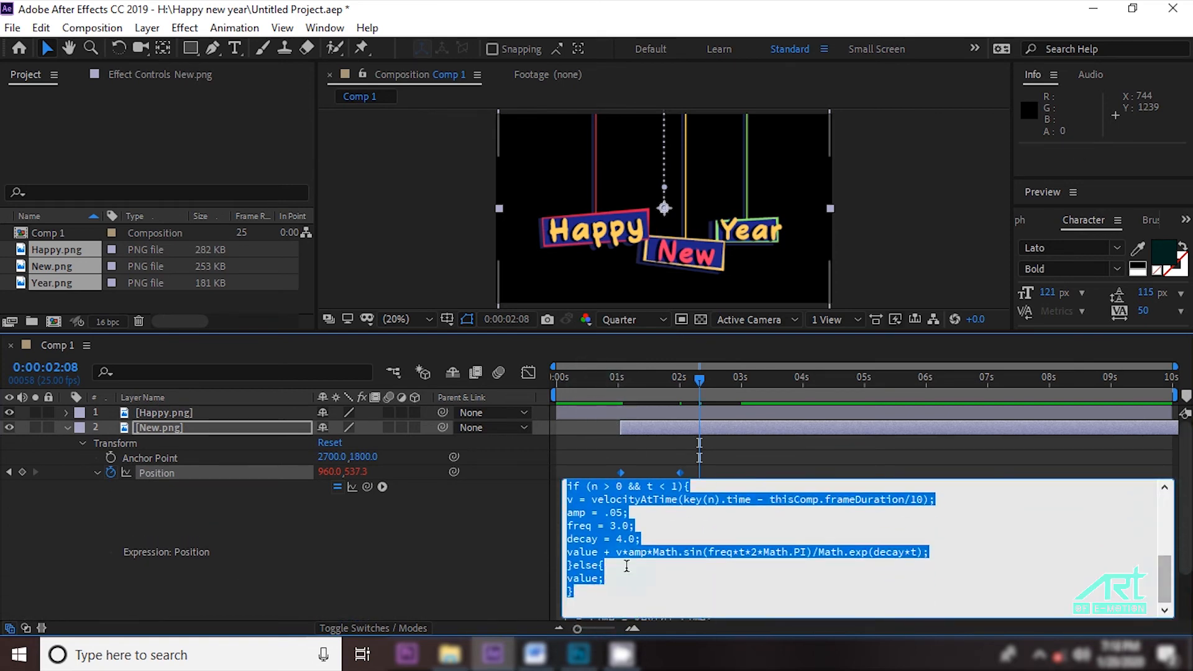
{"action": "left_click_drag", "start_coordinate": [606, 384], "coordinate": [521, 383]}
{"action": "key", "text": "space"}
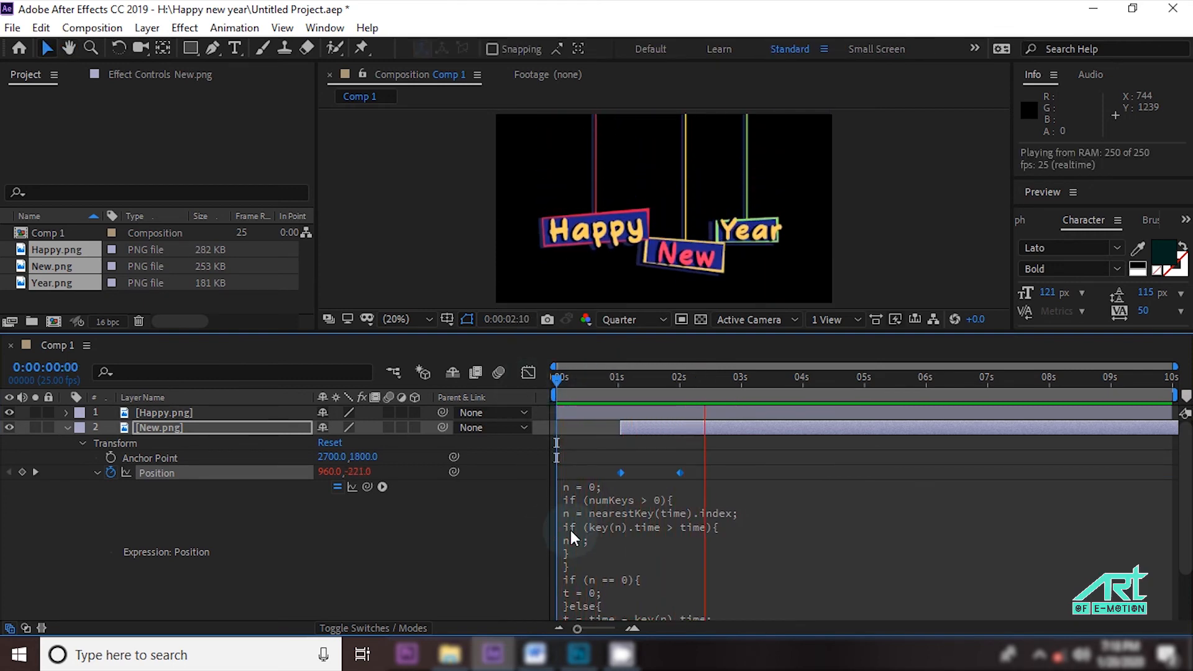
{"action": "key", "text": "space"}
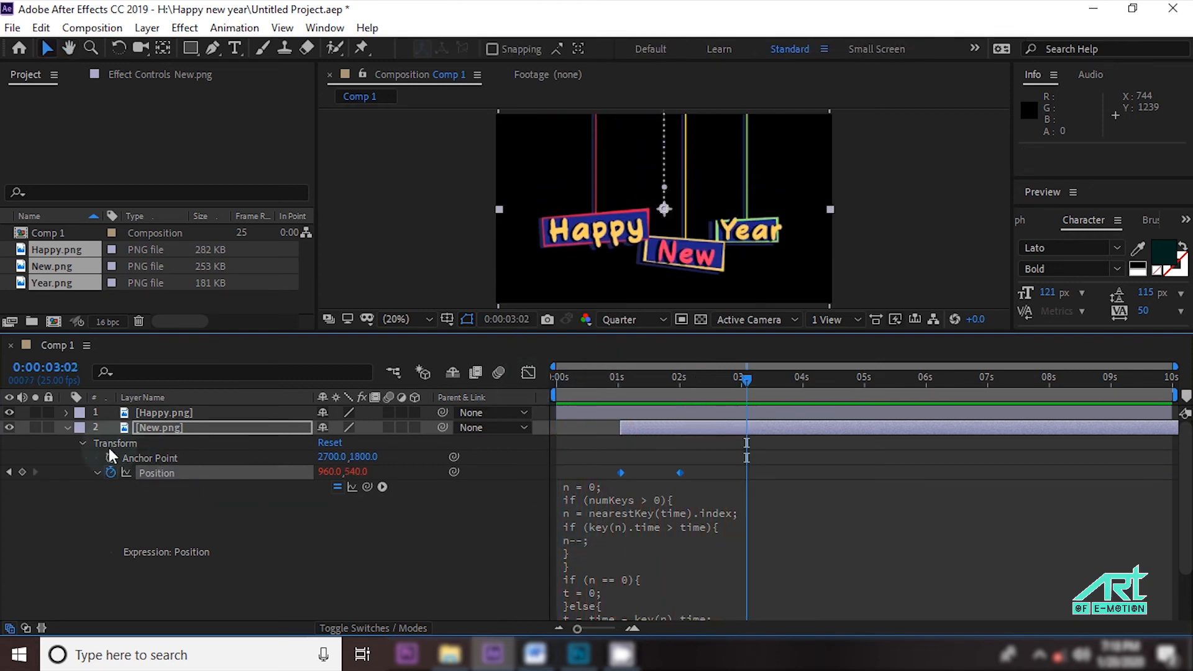
Collapse New.png, add an expression to Year.png's Position and replace its default text with the same bounce script.
{"action": "left_click", "coordinate": [66, 427]}
{"action": "left_click", "coordinate": [181, 442]}
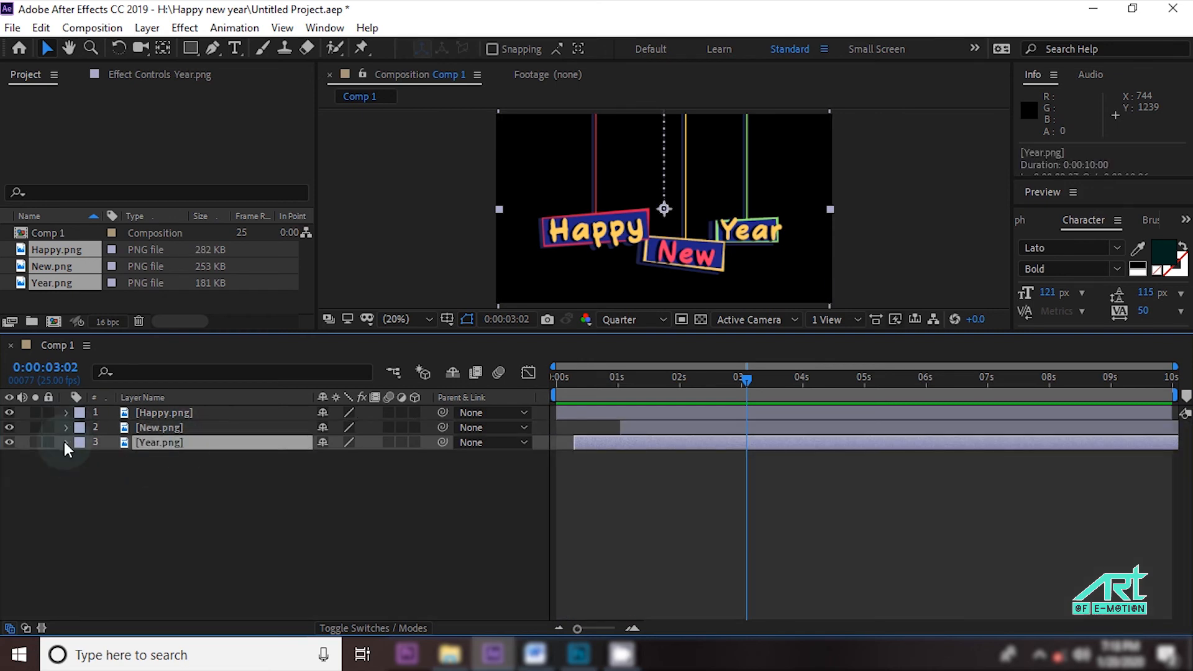
{"action": "left_click", "coordinate": [67, 442]}
{"action": "left_click", "coordinate": [146, 490]}
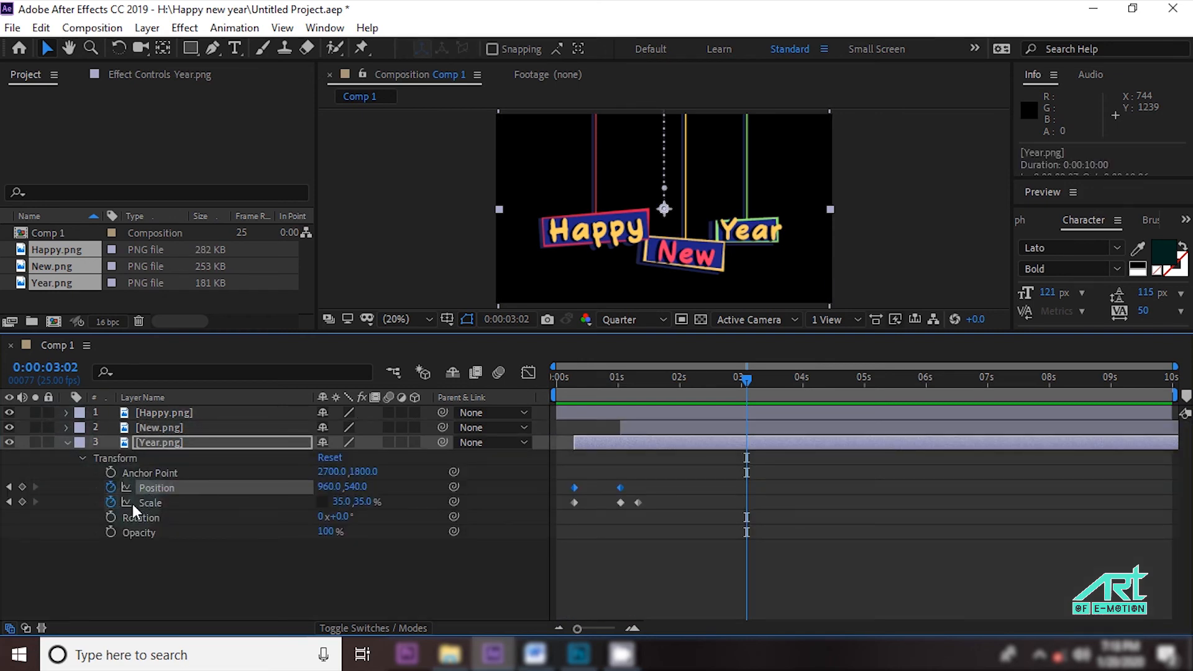
{"action": "left_click", "coordinate": [111, 487], "text": "alt"}
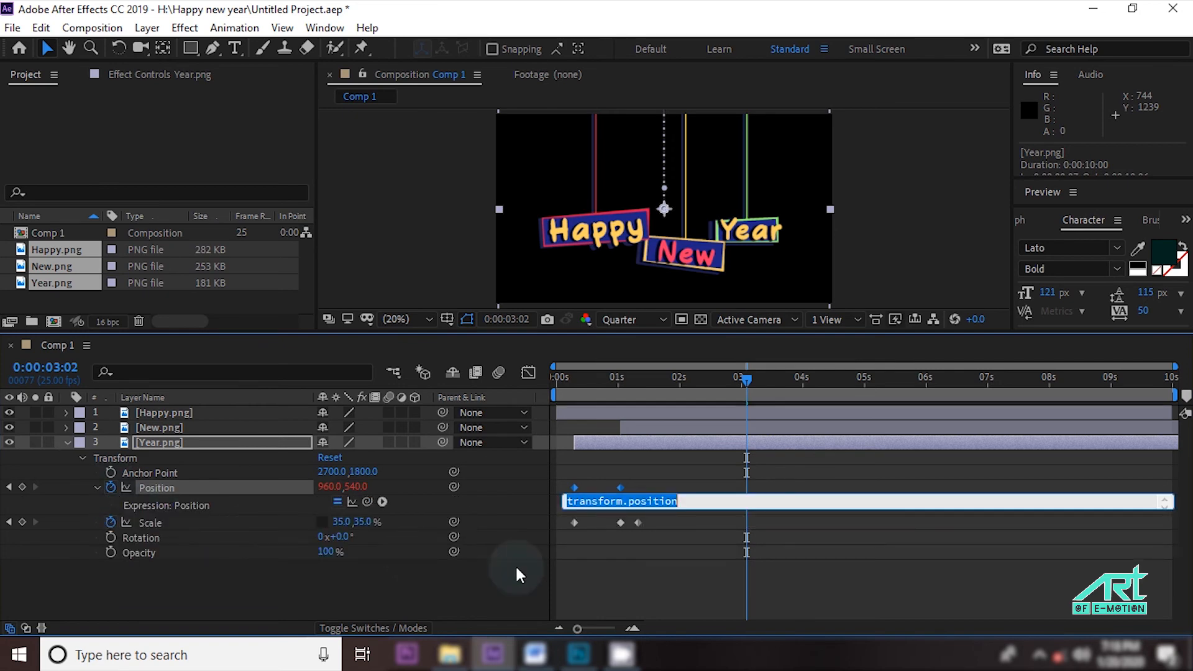
{"action": "right_click", "coordinate": [628, 500]}
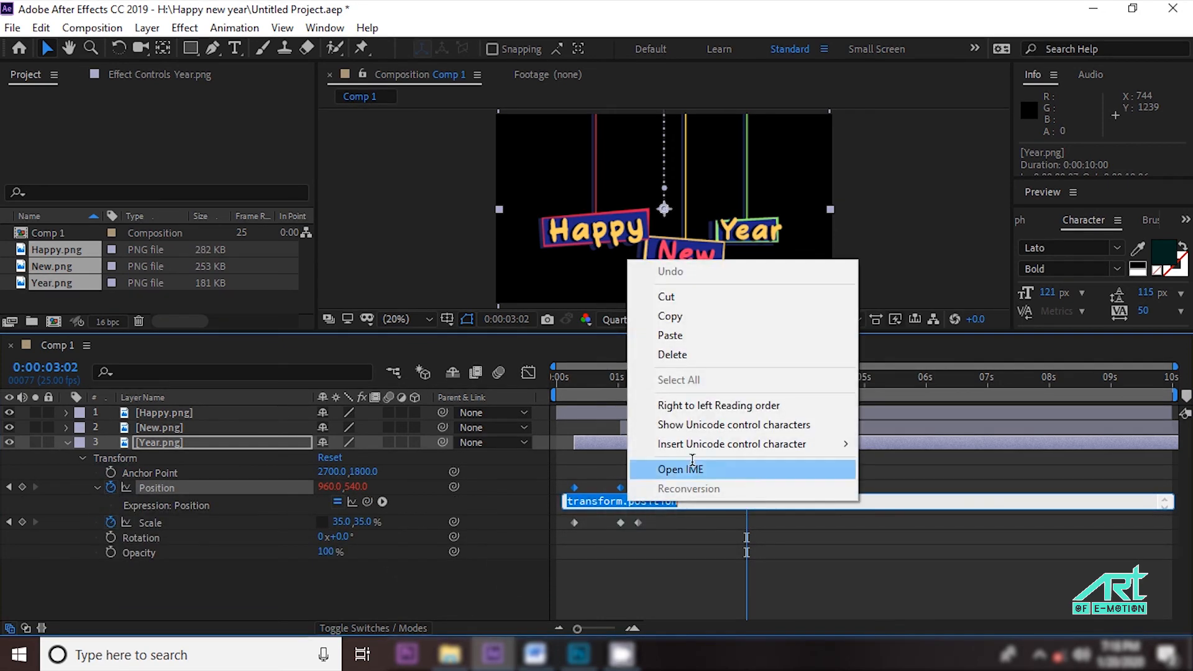
{"action": "left_click", "coordinate": [671, 335]}
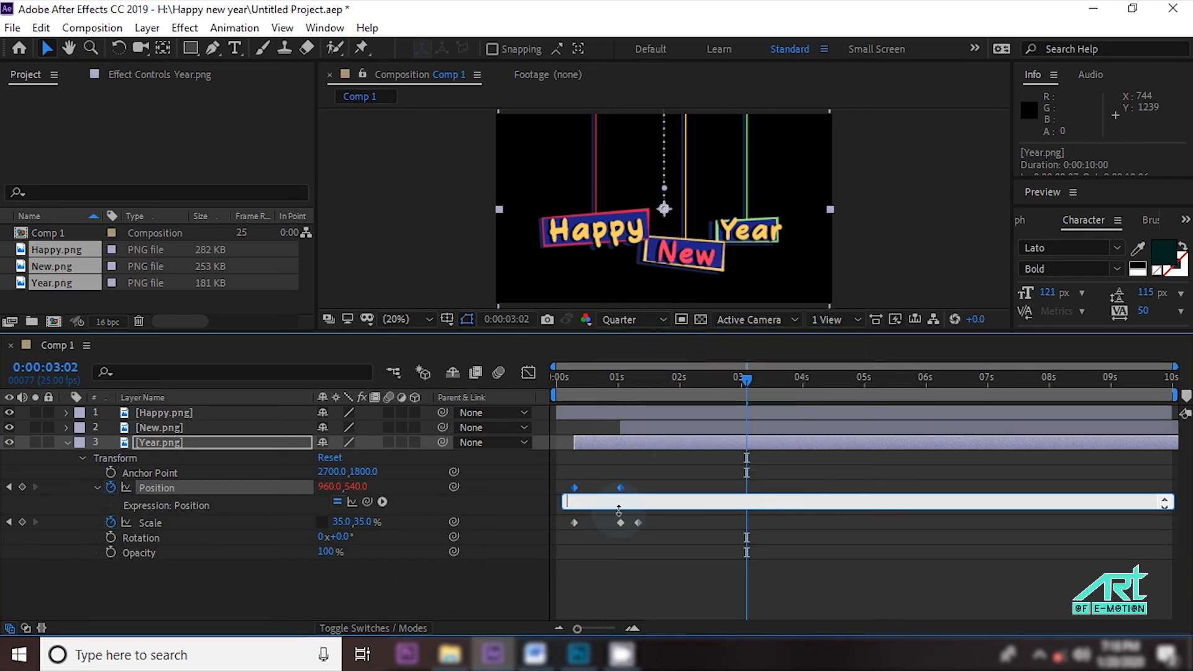
{"action": "left_click_drag", "start_coordinate": [618, 510], "coordinate": [620, 570]}
Return to the first frame, enlarge the composition viewer and preview the bounce of all three plates.
{"action": "left_click", "coordinate": [588, 375]}
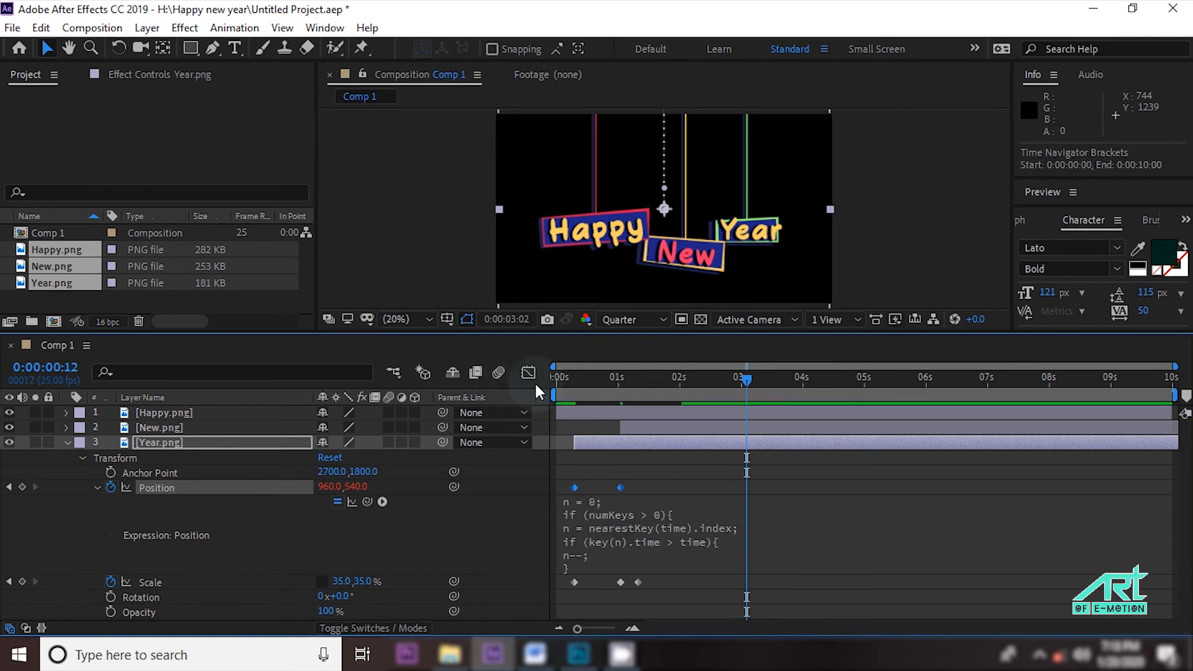
{"action": "key", "text": "Home"}
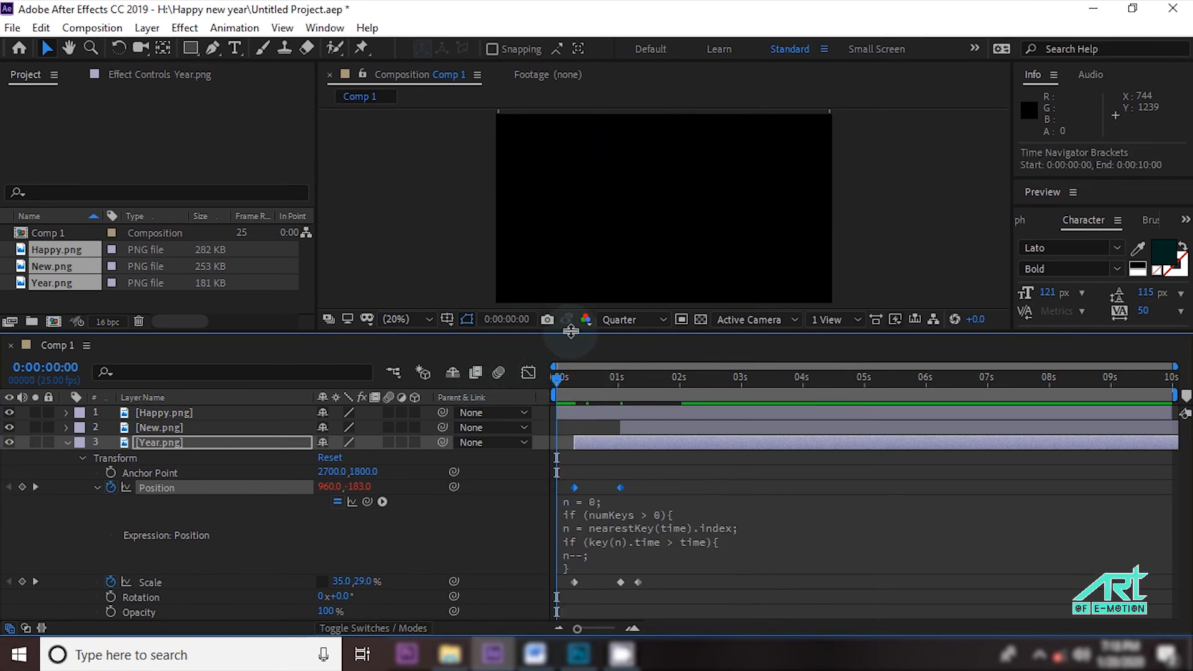
{"action": "left_click_drag", "start_coordinate": [572, 336], "coordinate": [573, 428]}
{"action": "key", "text": "space"}
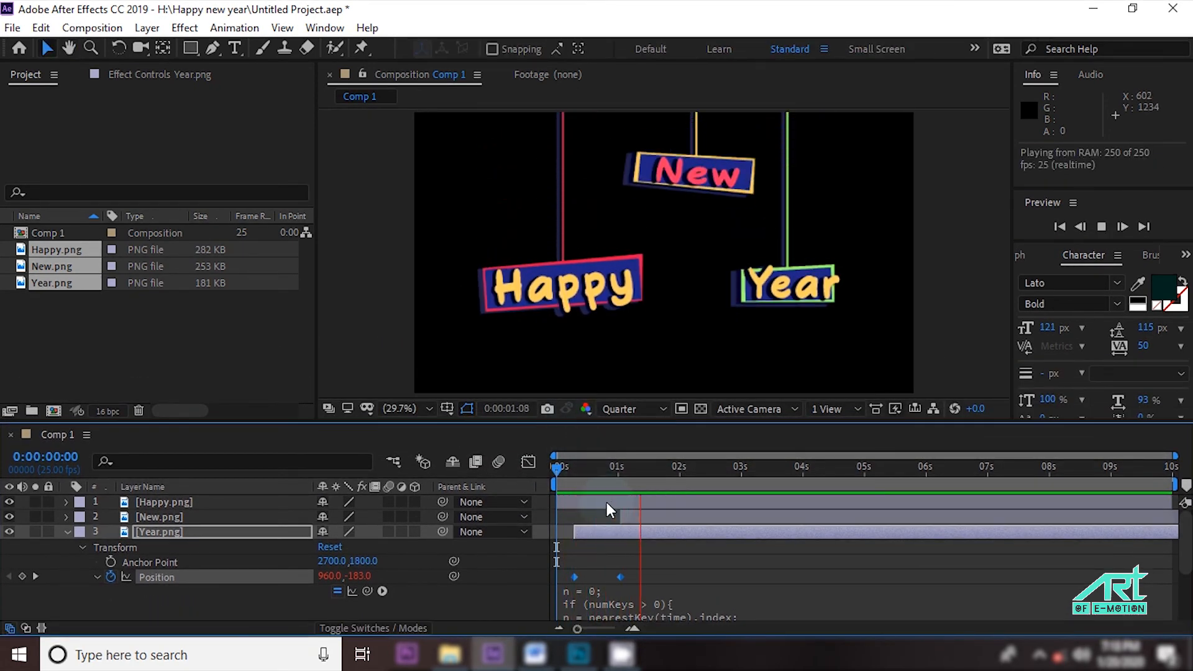
{"action": "key", "text": "space"}
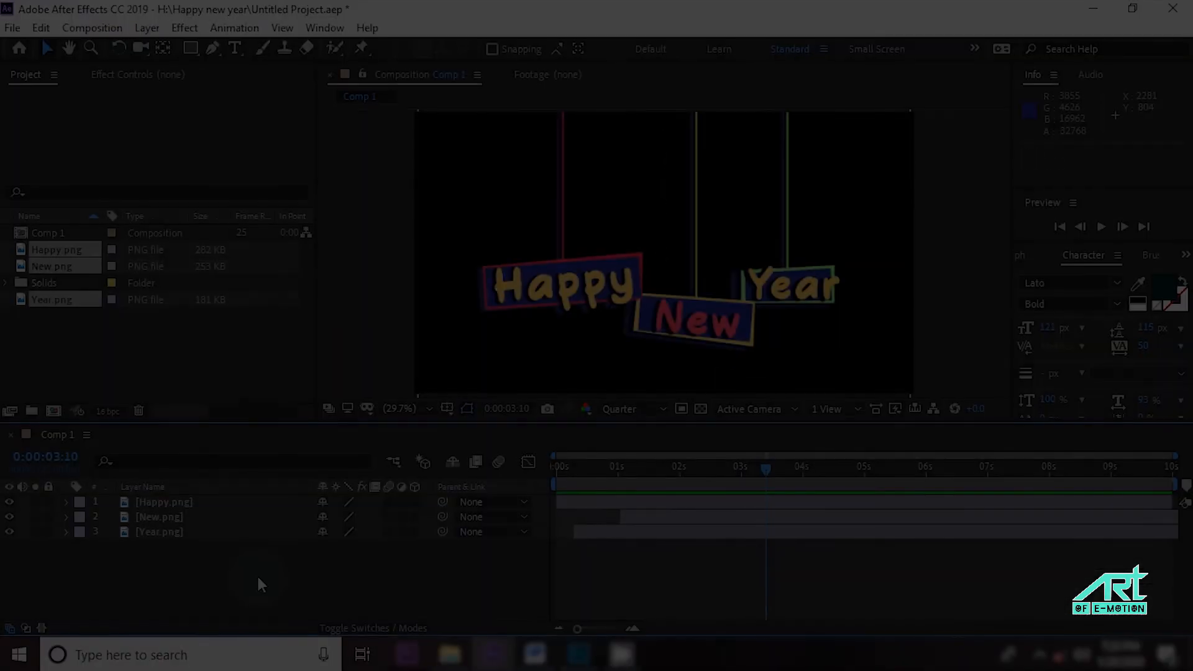
Create a new deep blue solid layer in Comp 1.
{"action": "right_click", "coordinate": [256, 573]}
{"action": "mouse_move", "coordinate": [324, 385]}
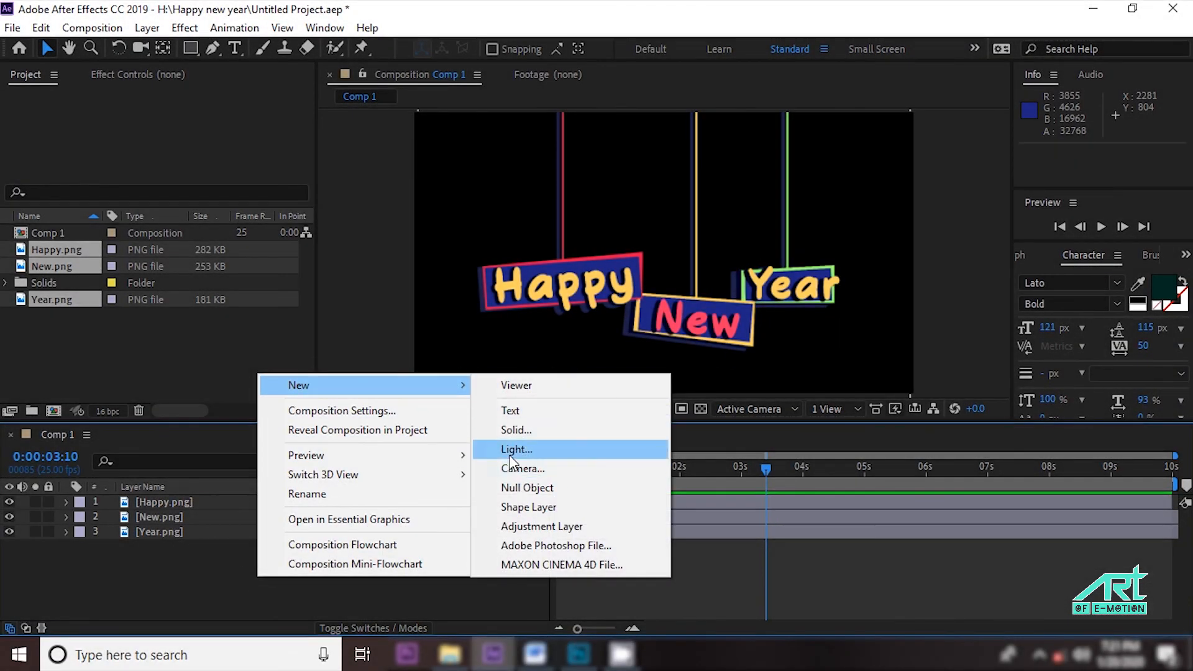
{"action": "left_click", "coordinate": [516, 429]}
{"action": "left_click", "coordinate": [318, 615]}
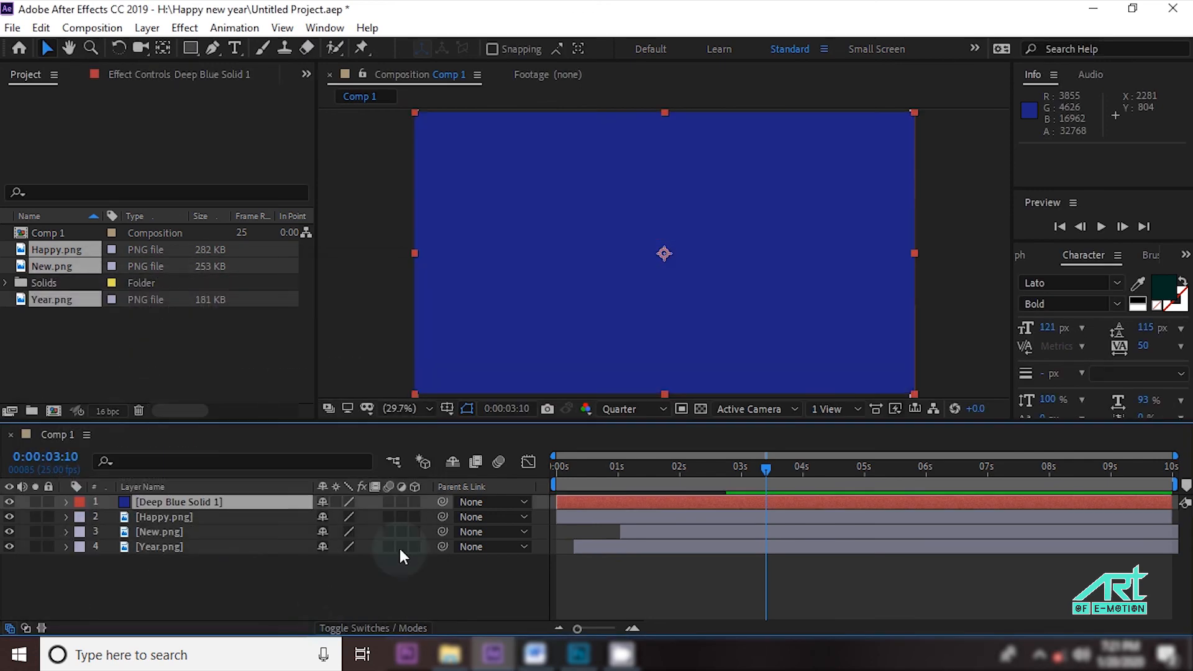
Find the Gradient Ramp effect by searching for "gradi", apply it to the deep blue solid and place that layer below Year.png.
{"action": "left_click", "coordinate": [1184, 255]}
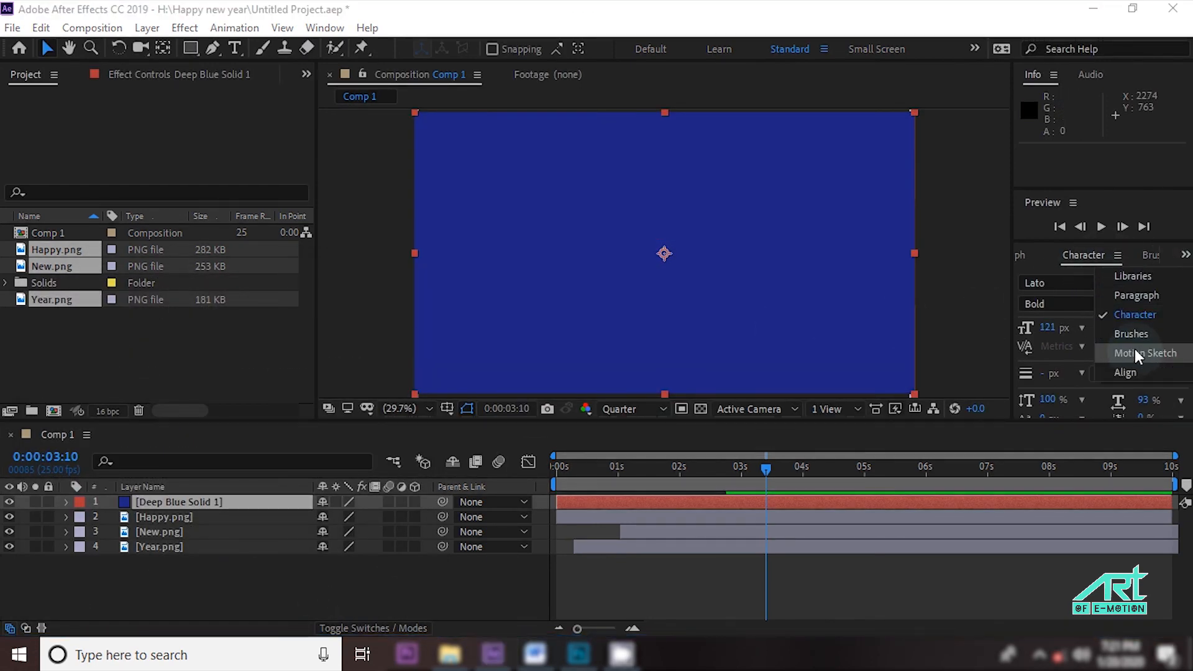
{"action": "left_click", "coordinate": [326, 30]}
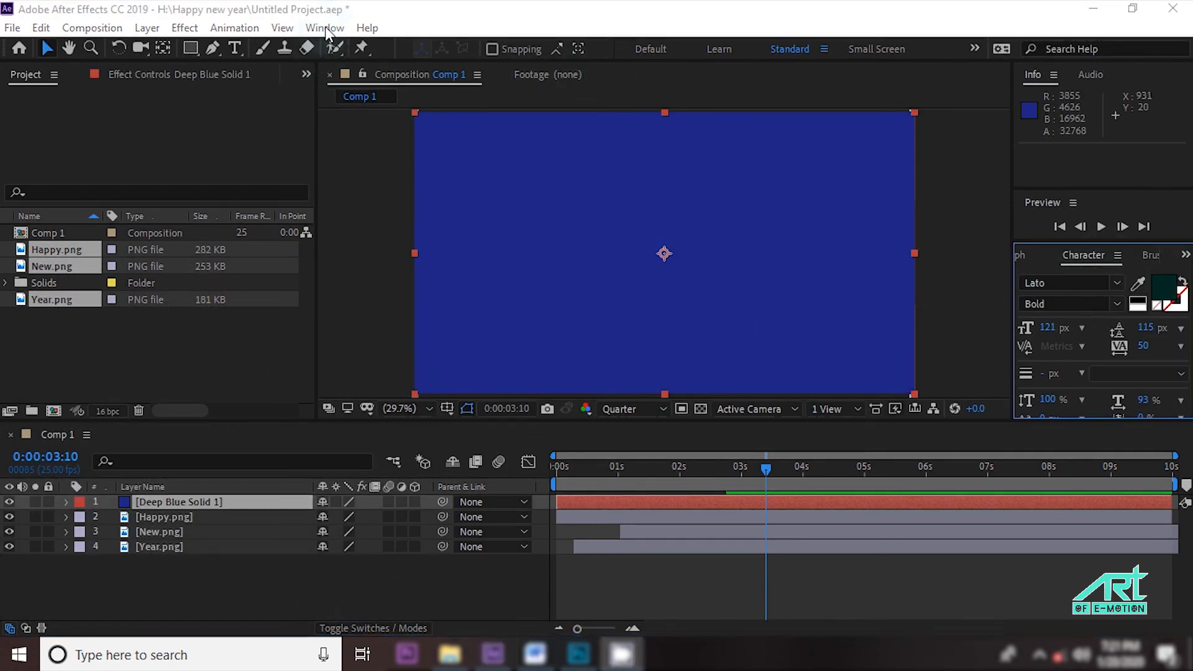
{"action": "left_click", "coordinate": [326, 30]}
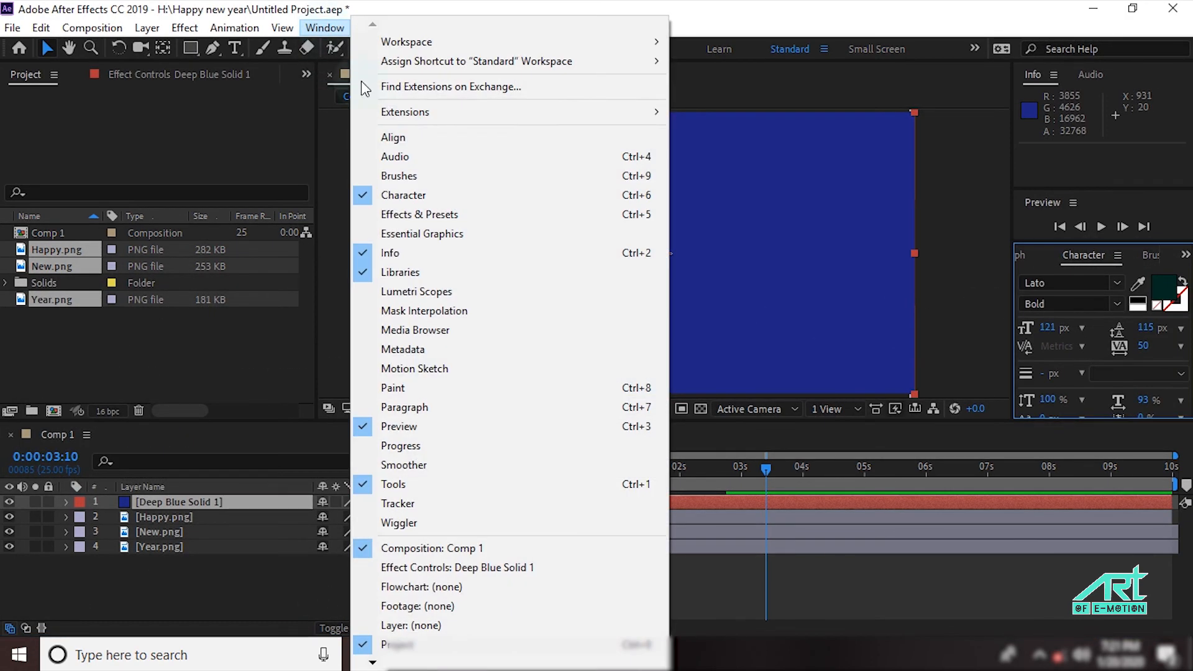
{"action": "left_click", "coordinate": [433, 218]}
{"action": "left_click", "coordinate": [1049, 278]}
{"action": "type", "text": "g"}
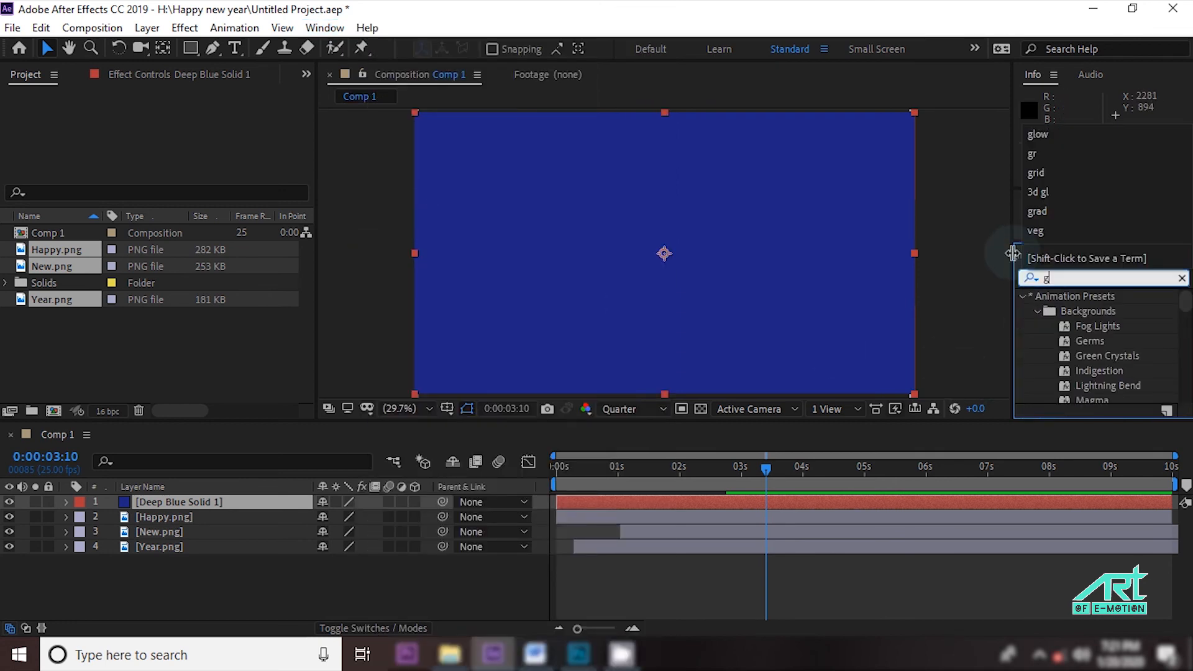
{"action": "type", "text": "radi"}
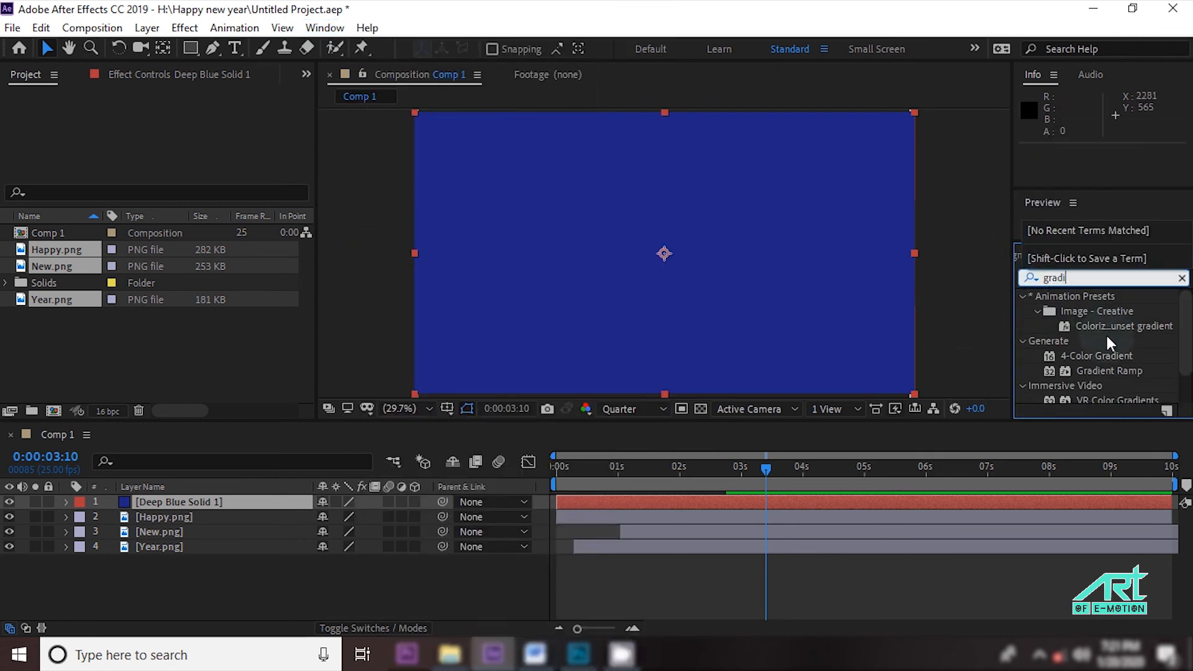
{"action": "left_click", "coordinate": [1100, 376]}
{"action": "left_click_drag", "start_coordinate": [1091, 372], "coordinate": [263, 562]}
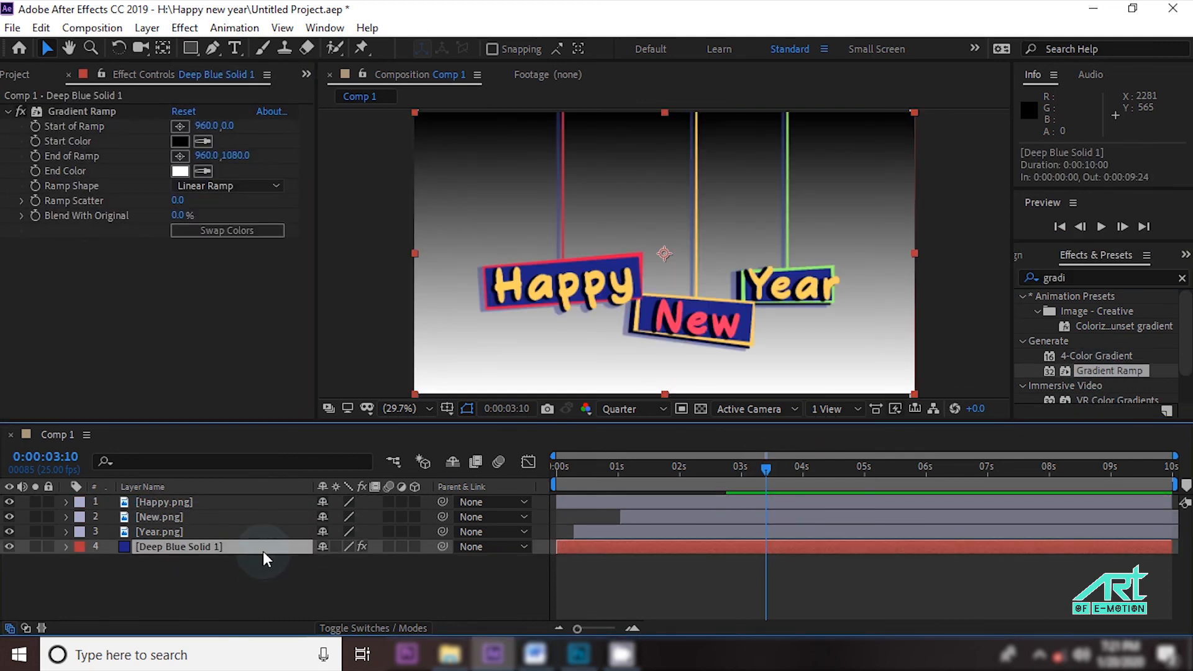
Set the Gradient Ramp's shape to Radial Ramp and its Start Color to dark blue 171E63.
{"action": "left_click", "coordinate": [238, 186]}
{"action": "left_click", "coordinate": [237, 224]}
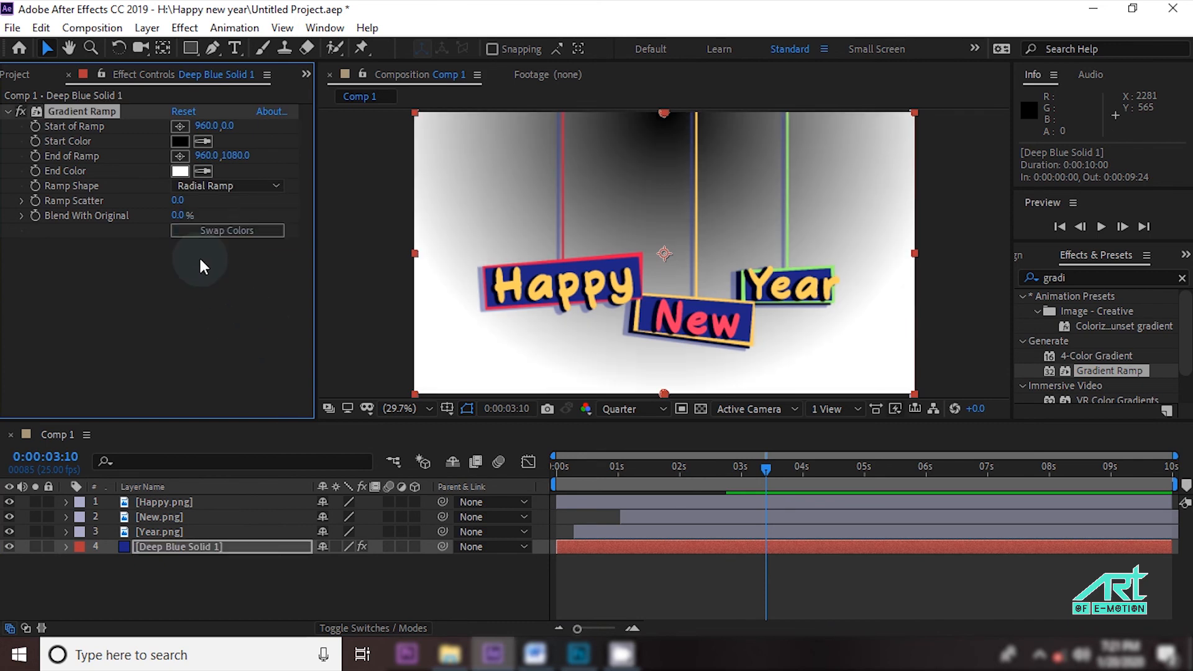
{"action": "left_click", "coordinate": [184, 143]}
{"action": "left_click", "coordinate": [1063, 434]}
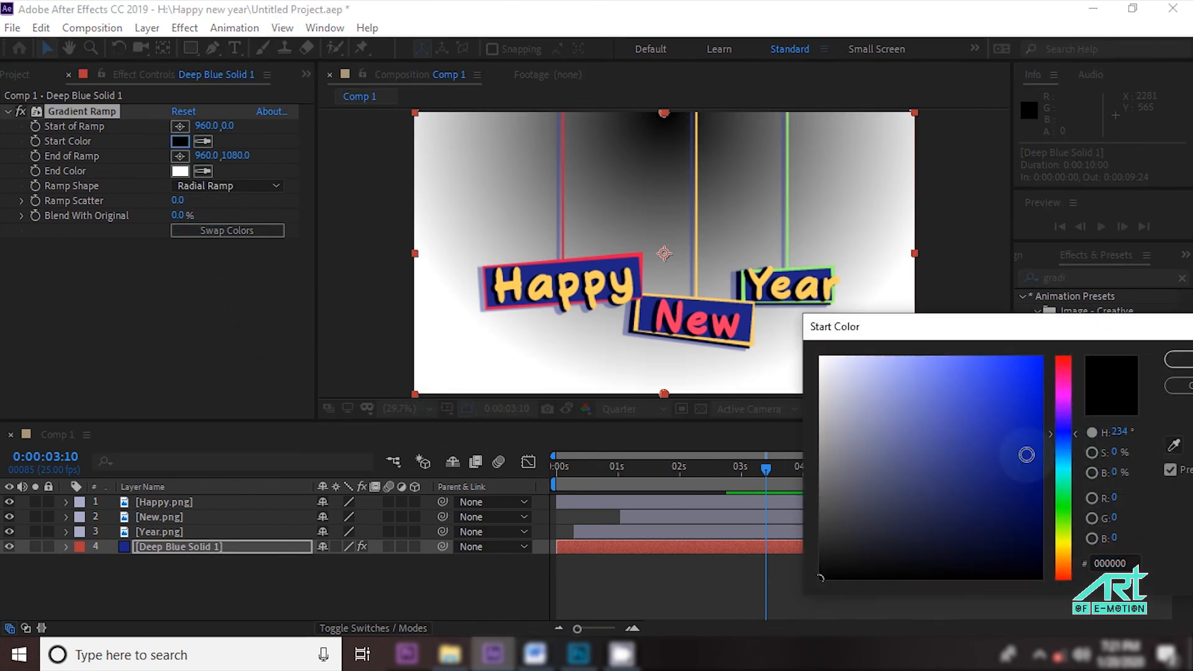
{"action": "left_click_drag", "start_coordinate": [1028, 455], "coordinate": [990, 492]}
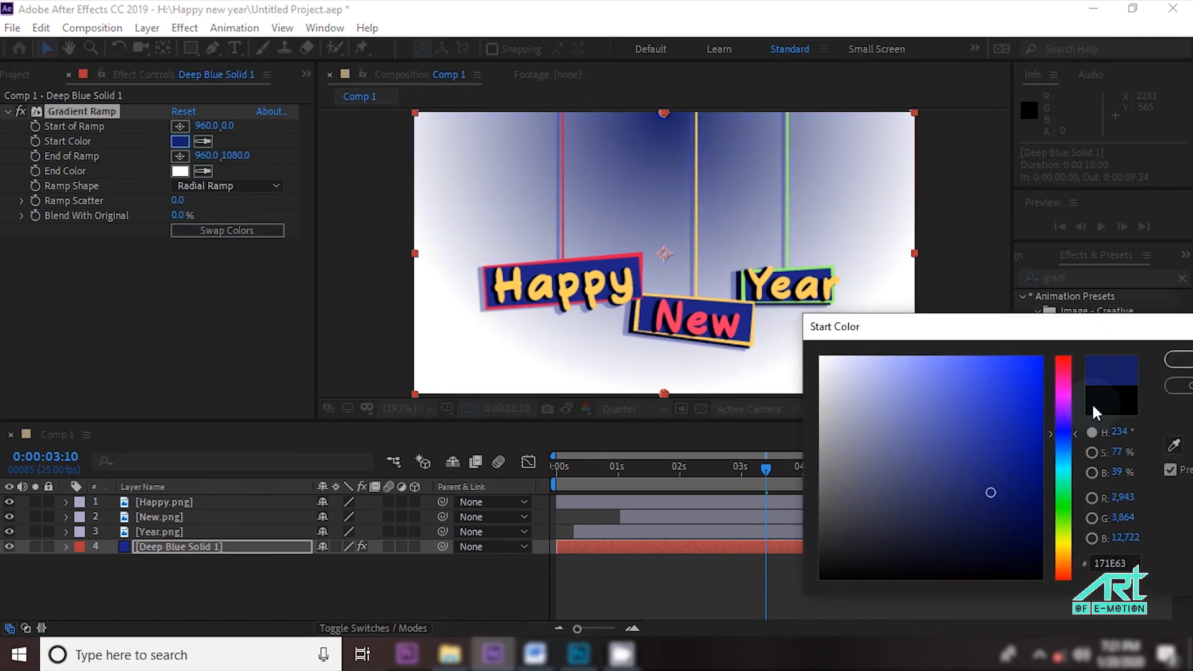
{"action": "left_click", "coordinate": [1180, 371]}
Sample the composition's dark blue for the Gradient Ramp's End Color and darken it to 04061D.
{"action": "left_click", "coordinate": [180, 171]}
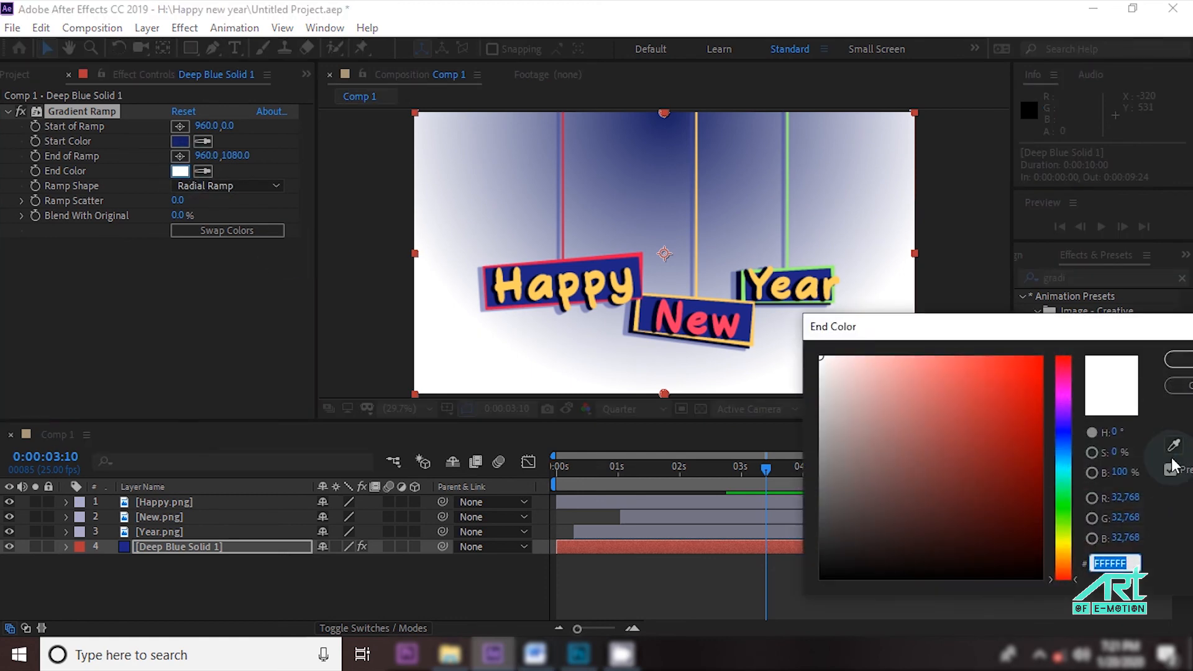
{"action": "left_click", "coordinate": [1174, 445]}
{"action": "left_click", "coordinate": [664, 125]}
{"action": "left_click_drag", "start_coordinate": [1031, 539], "coordinate": [1015, 558]}
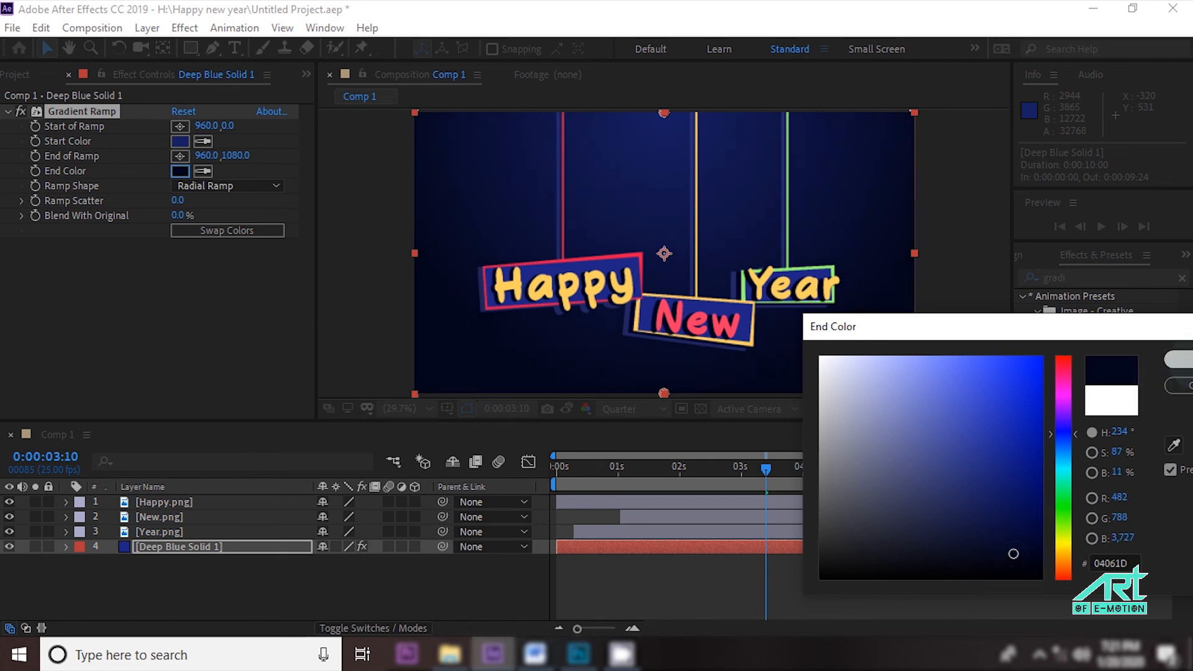
Enable motion blur for the composition and for the Happy.png, New.png and Year.png layers, and return to the first frame.
{"action": "left_click", "coordinate": [262, 507]}
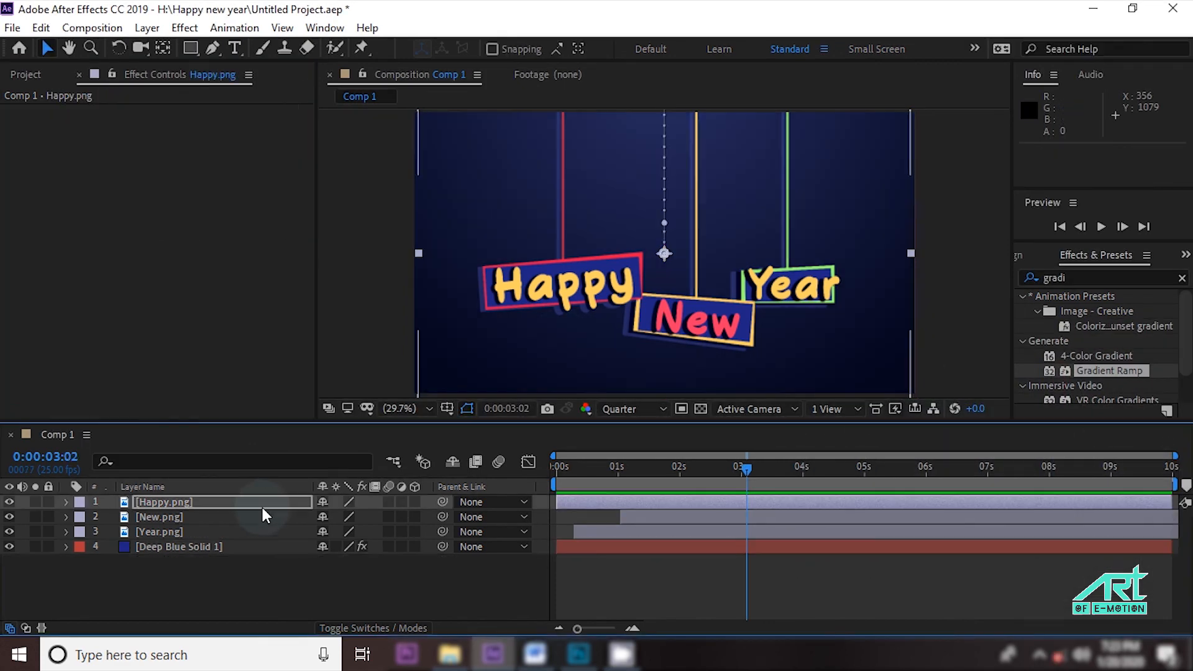
{"action": "left_click", "coordinate": [501, 460]}
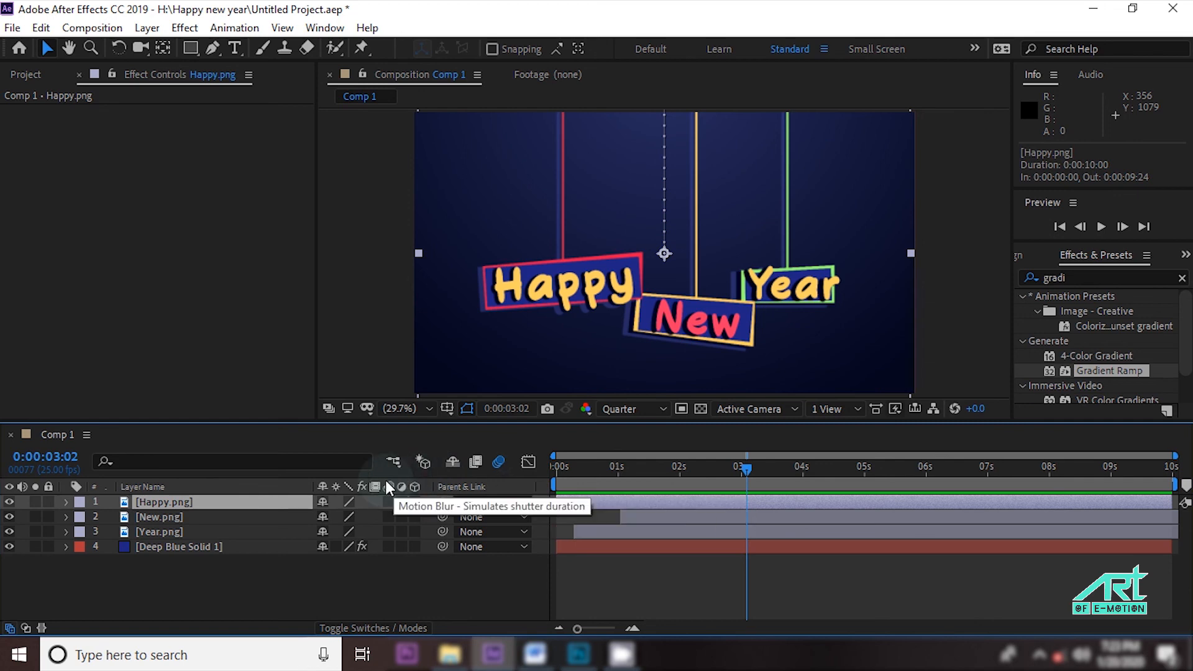
{"action": "left_click", "coordinate": [387, 502]}
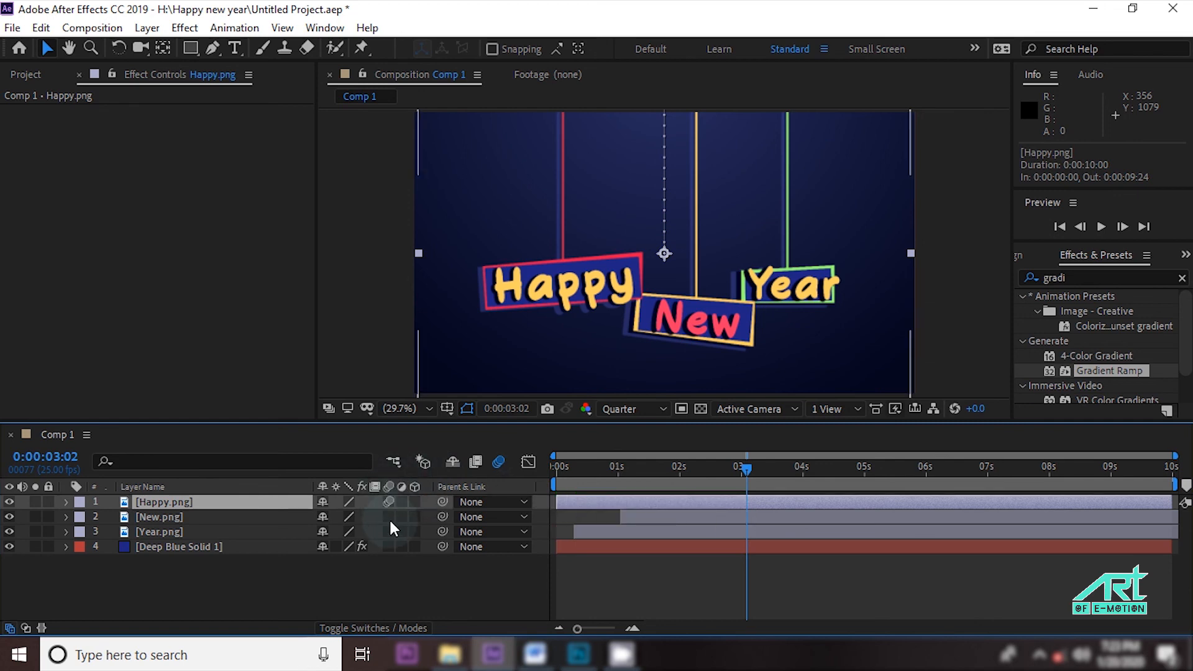
{"action": "left_click", "coordinate": [389, 517]}
{"action": "left_click", "coordinate": [303, 517]}
{"action": "left_click", "coordinate": [307, 530]}
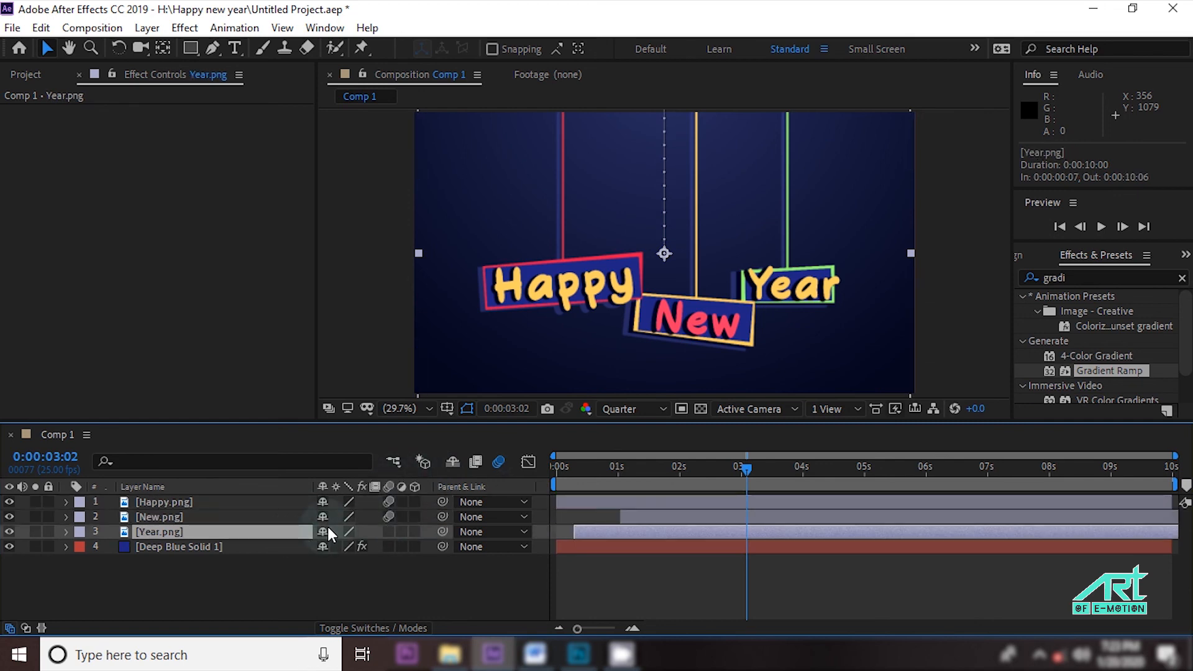
{"action": "key", "text": "Home"}
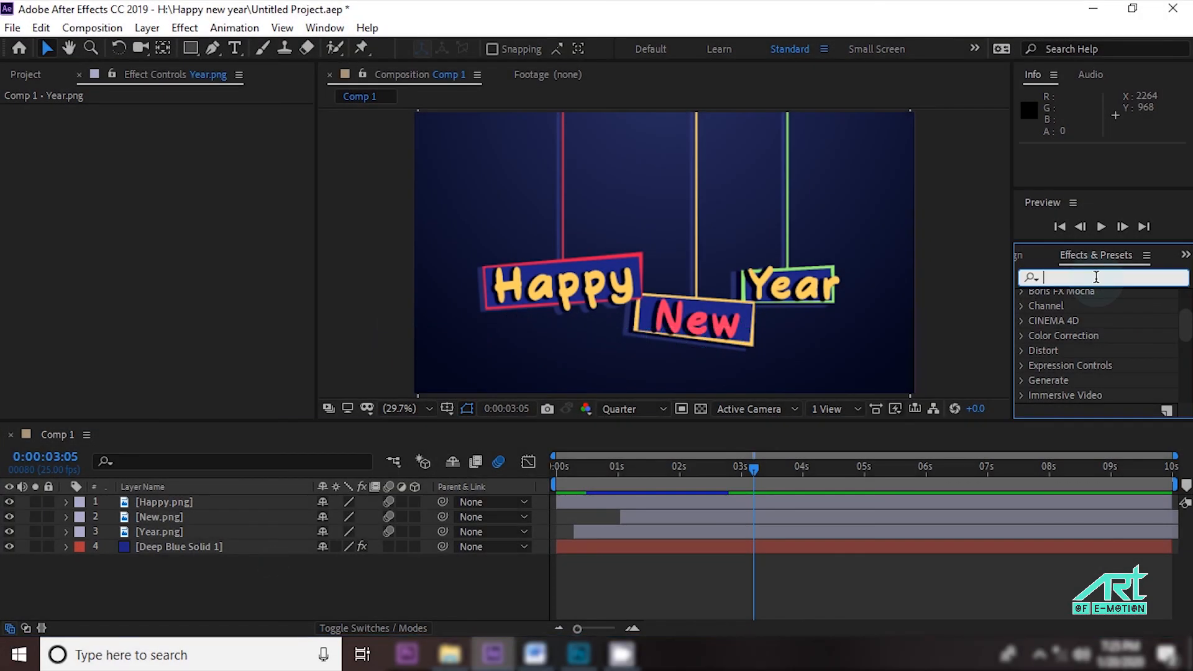
Apply a Drop Shadow effect to Year.png with a dark navy color, 60% opacity, -52° direction, distance 116 and softness 15.
{"action": "type", "text": "drop"}
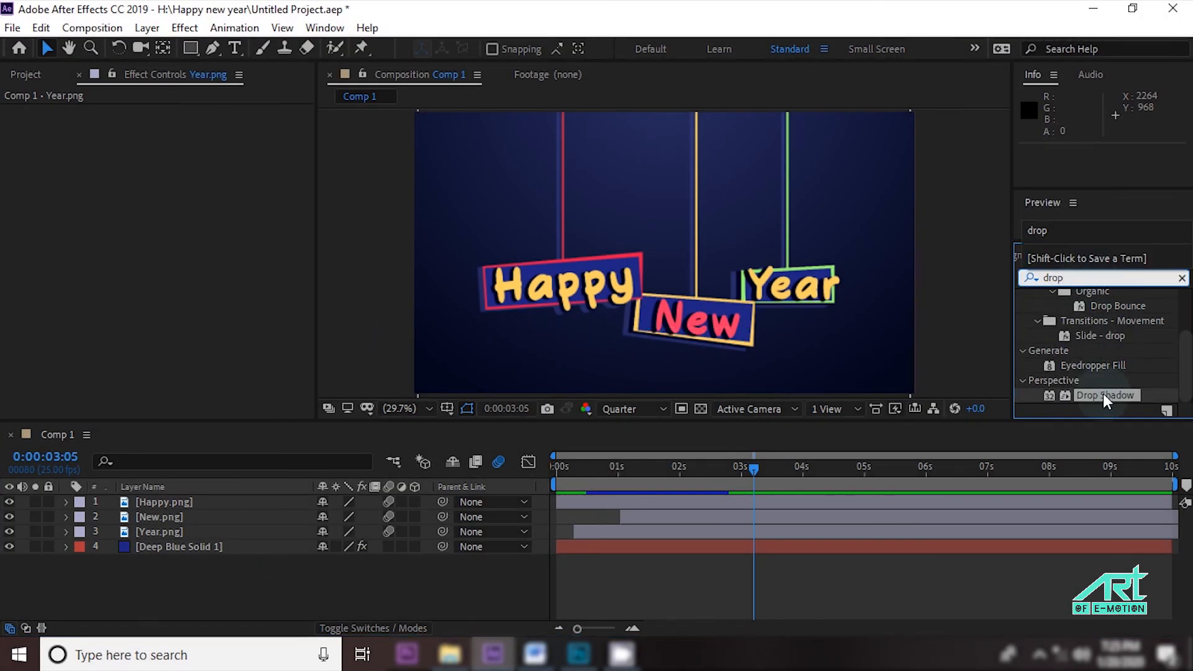
{"action": "left_click_drag", "start_coordinate": [1102, 393], "coordinate": [235, 529]}
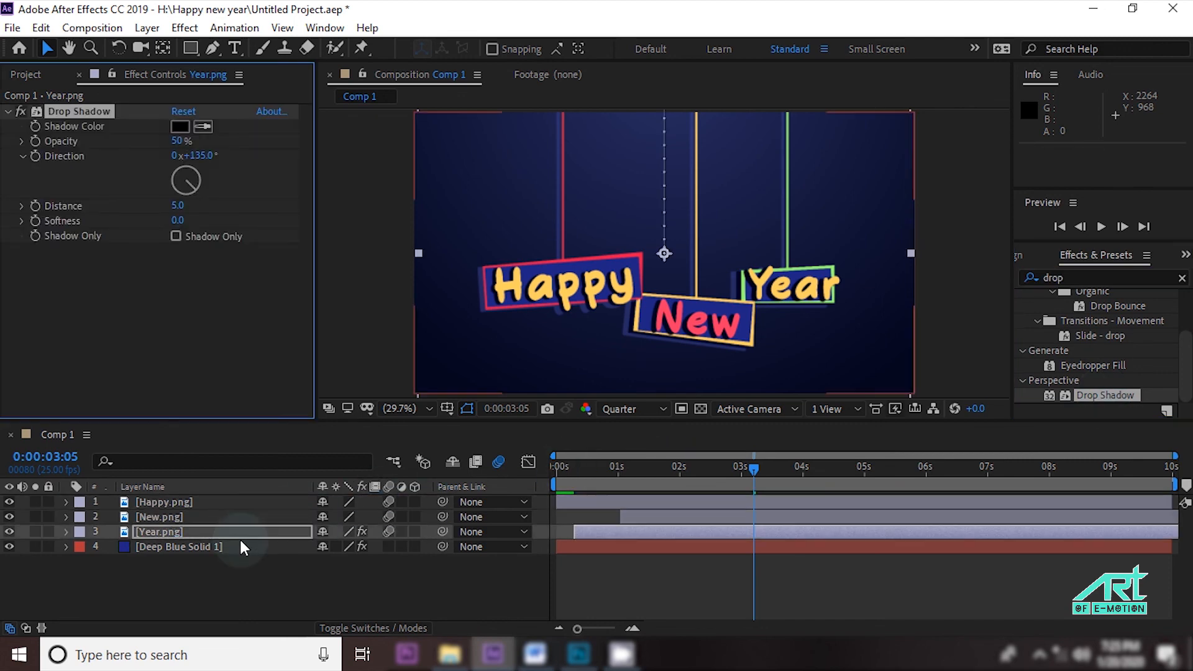
{"action": "left_click", "coordinate": [186, 338]}
{"action": "left_click_drag", "start_coordinate": [184, 205], "coordinate": [310, 211]}
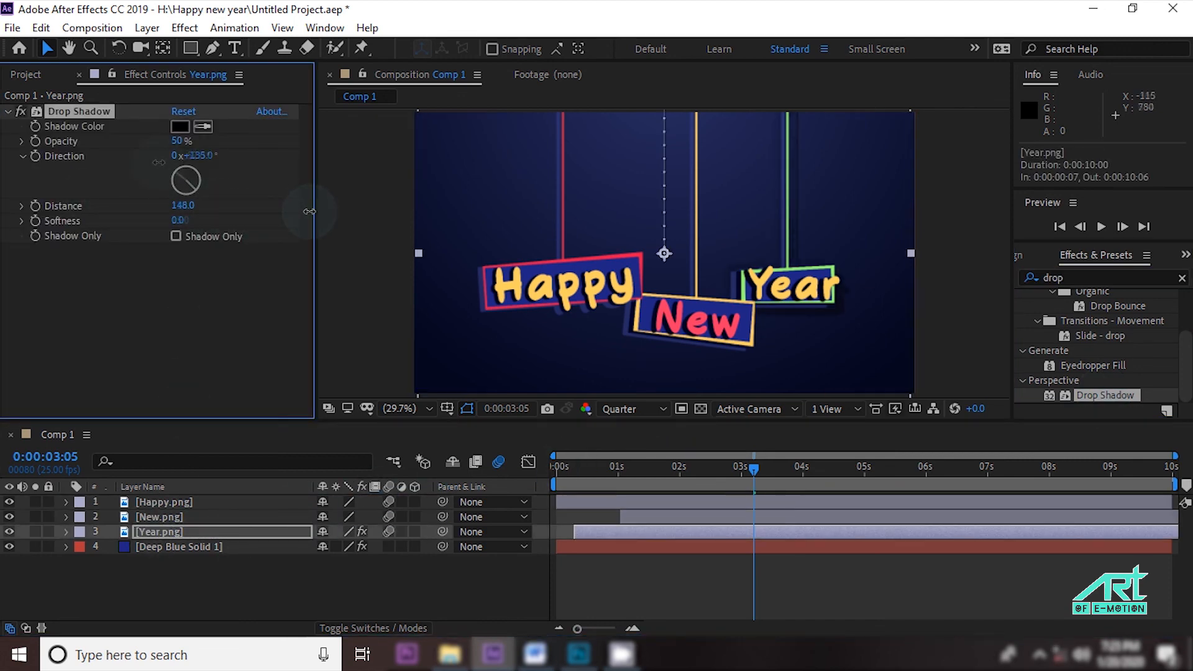
{"action": "left_click", "coordinate": [174, 141]}
{"action": "type", "text": "60"}
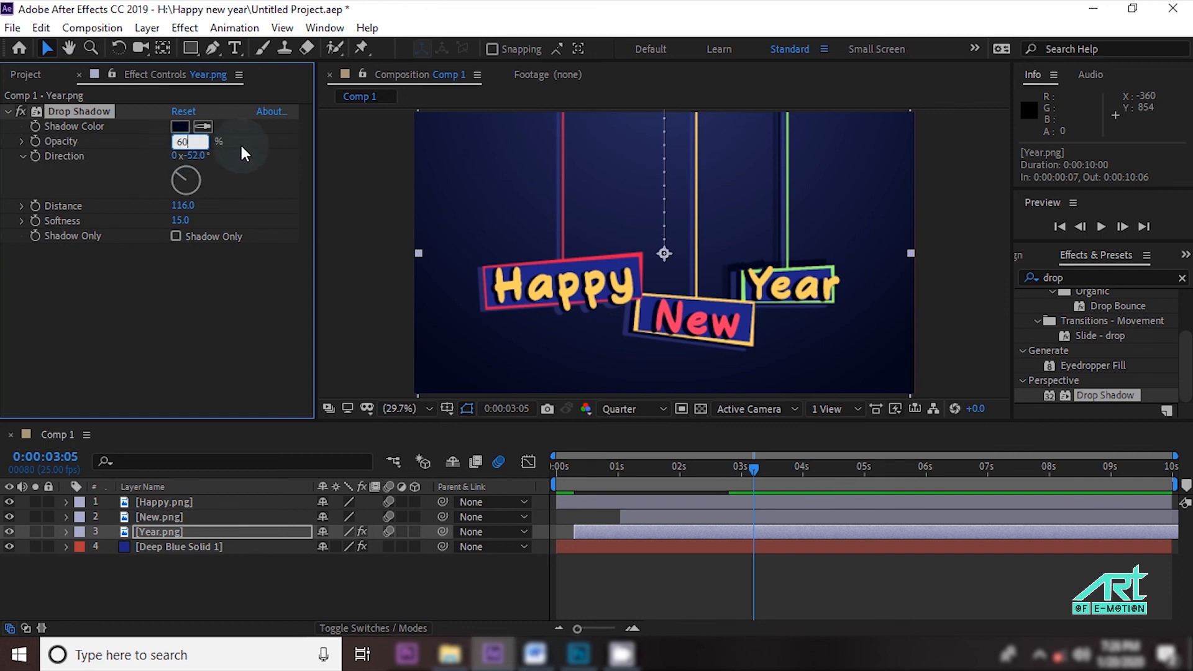
{"action": "left_click", "coordinate": [244, 136]}
Copy Year.png's Drop Shadow effect onto the New.png and Happy.png layers and preview the animation from the start.
{"action": "left_click", "coordinate": [107, 111]}
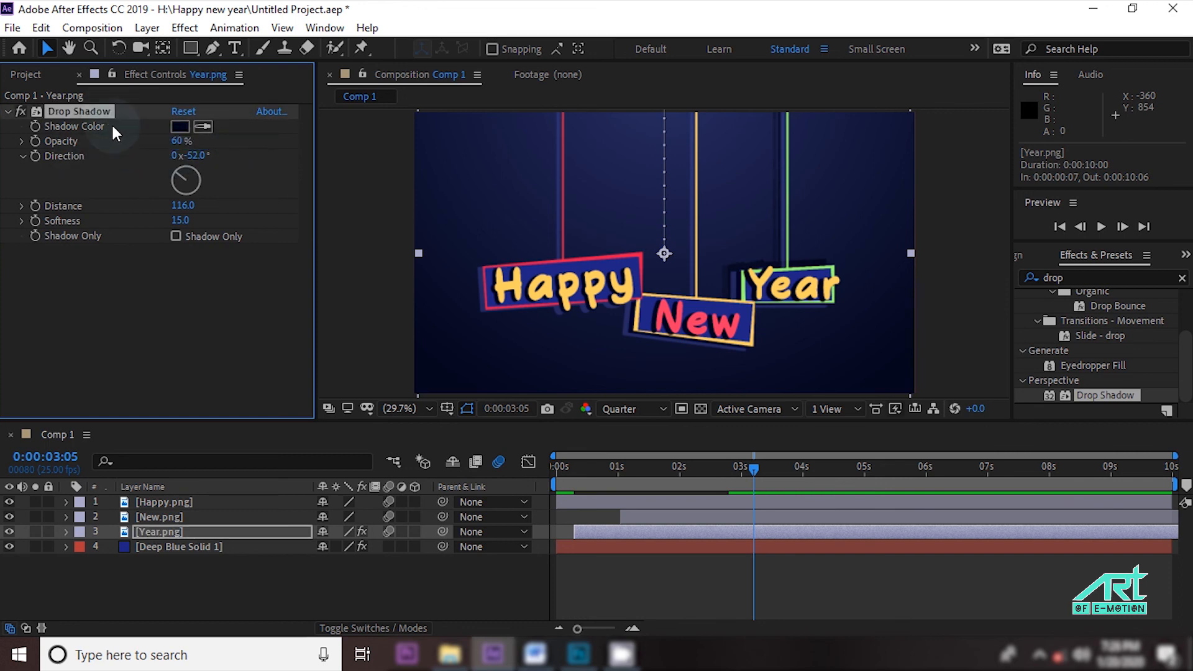
{"action": "left_click", "coordinate": [41, 28]}
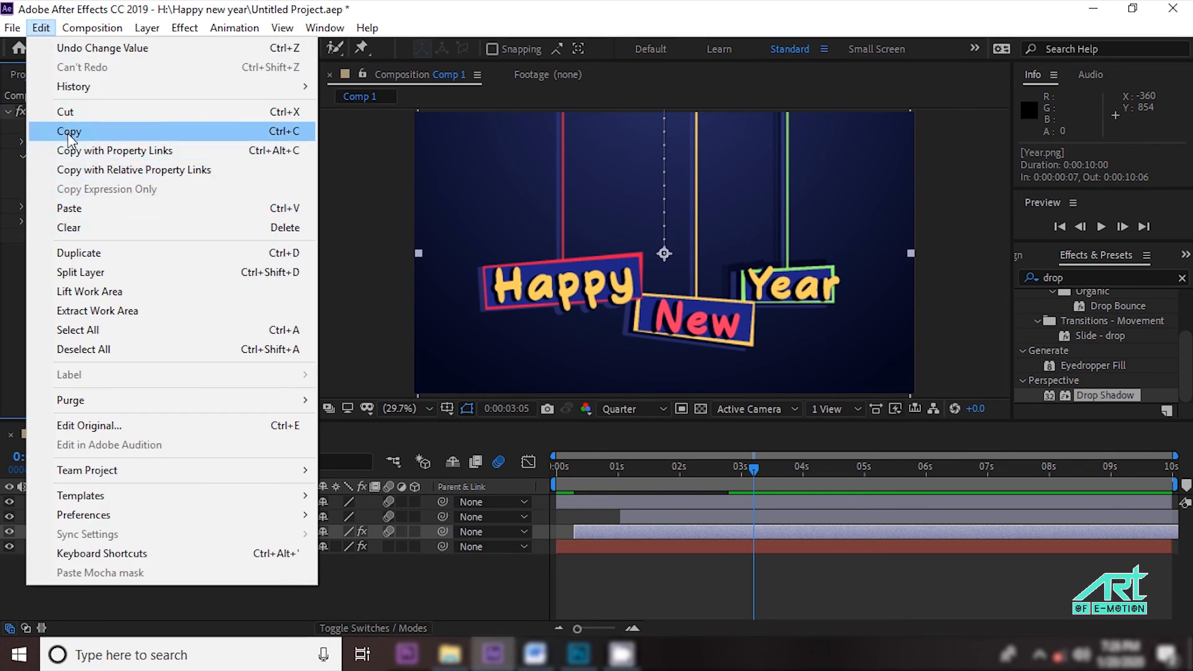
{"action": "left_click", "coordinate": [69, 132]}
{"action": "left_click", "coordinate": [158, 516]}
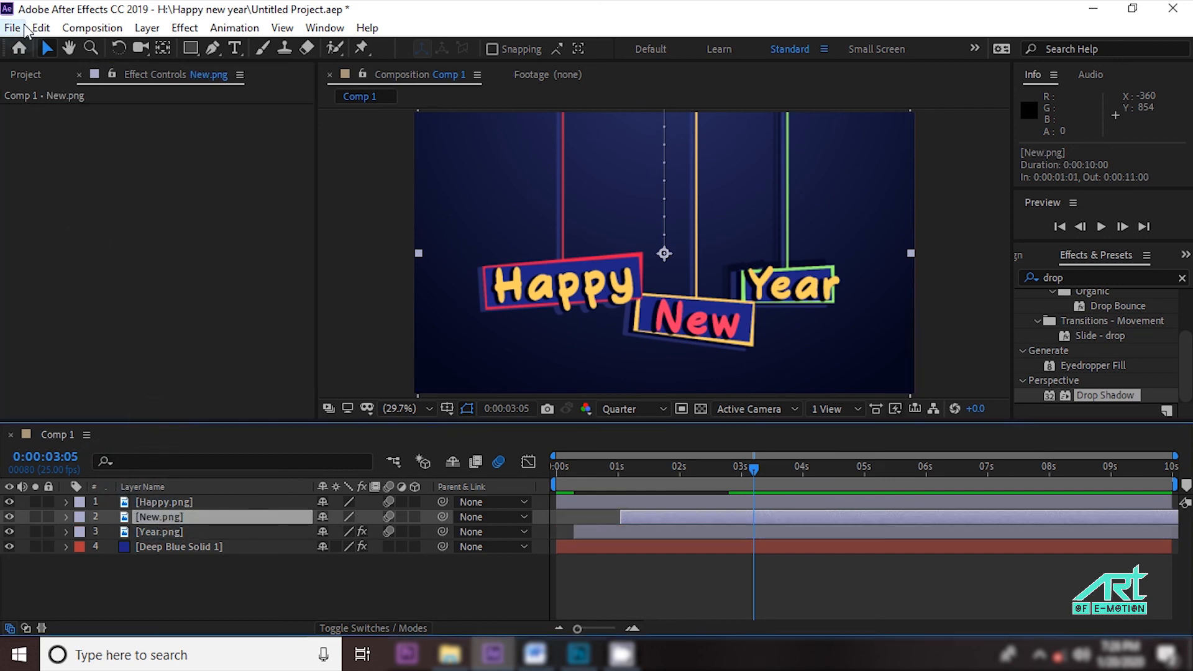
{"action": "left_click", "coordinate": [41, 28]}
{"action": "left_click", "coordinate": [197, 502]}
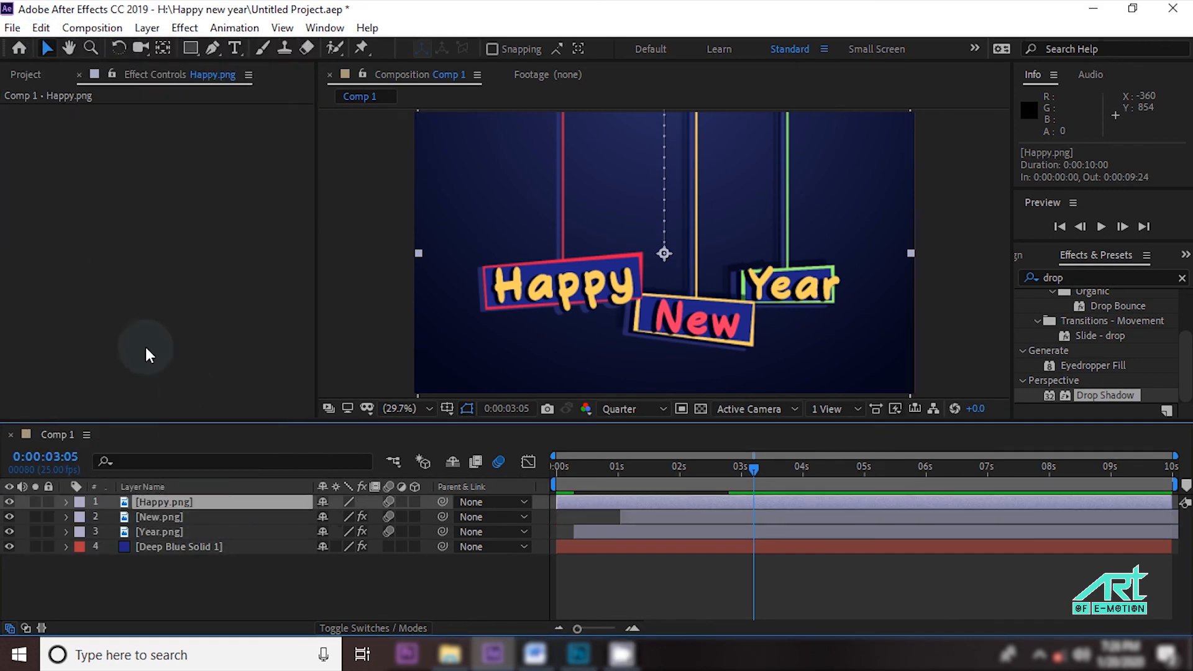
{"action": "left_click", "coordinate": [41, 28]}
{"action": "left_click", "coordinate": [69, 208]}
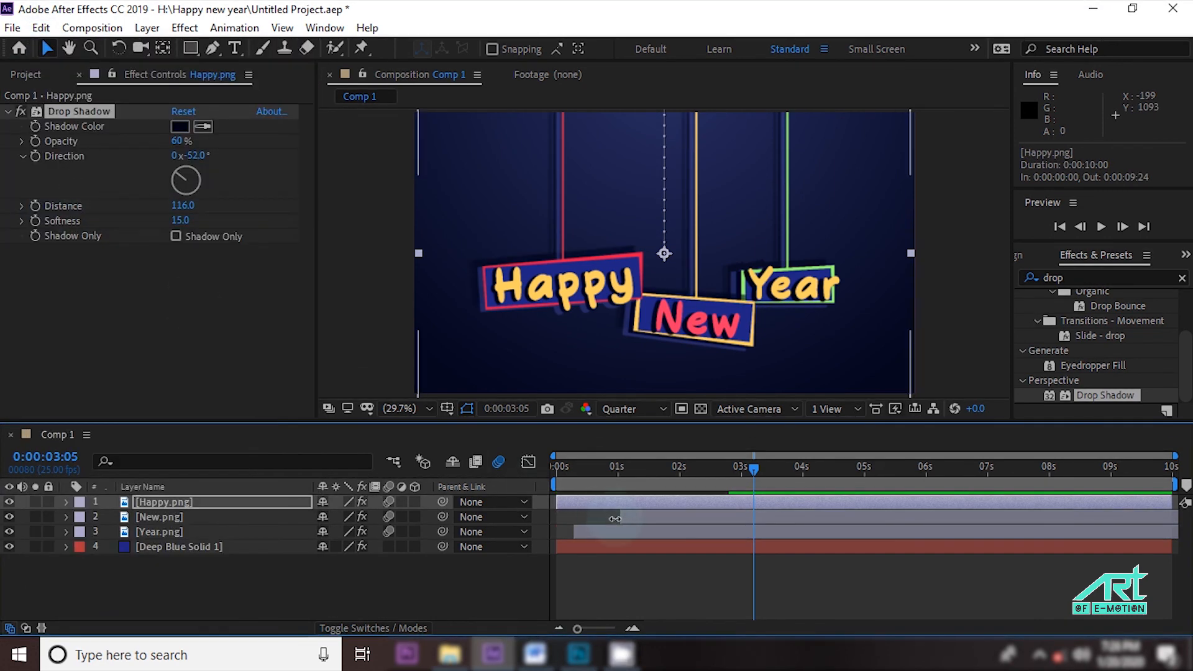
{"action": "key", "text": "space"}
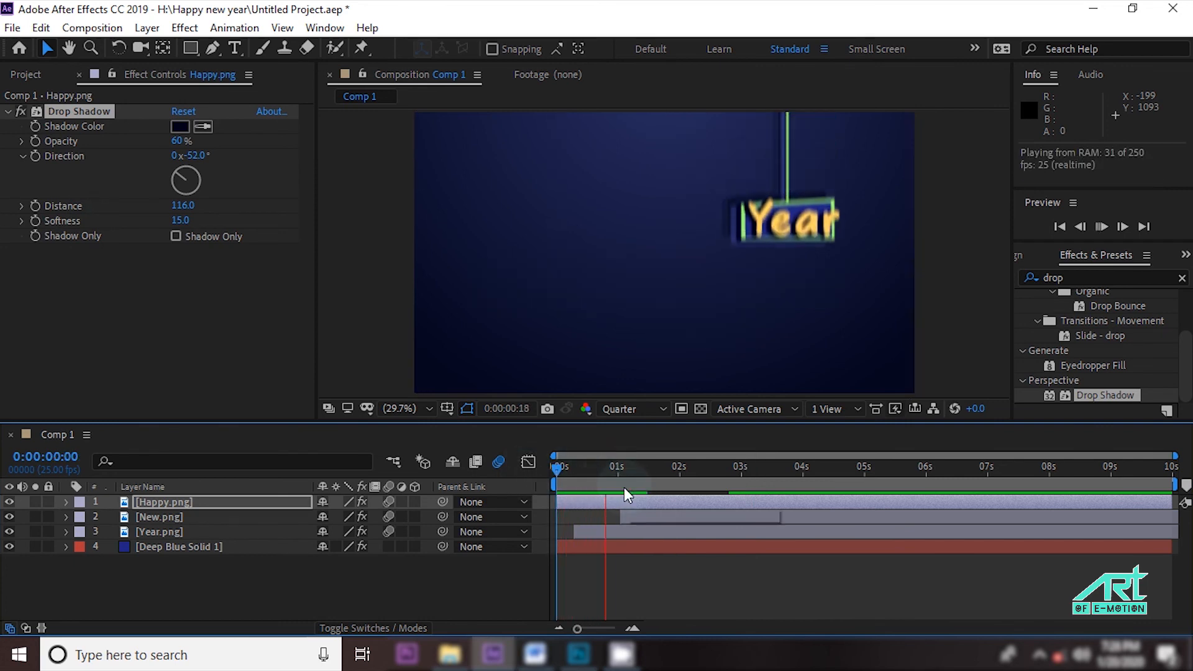